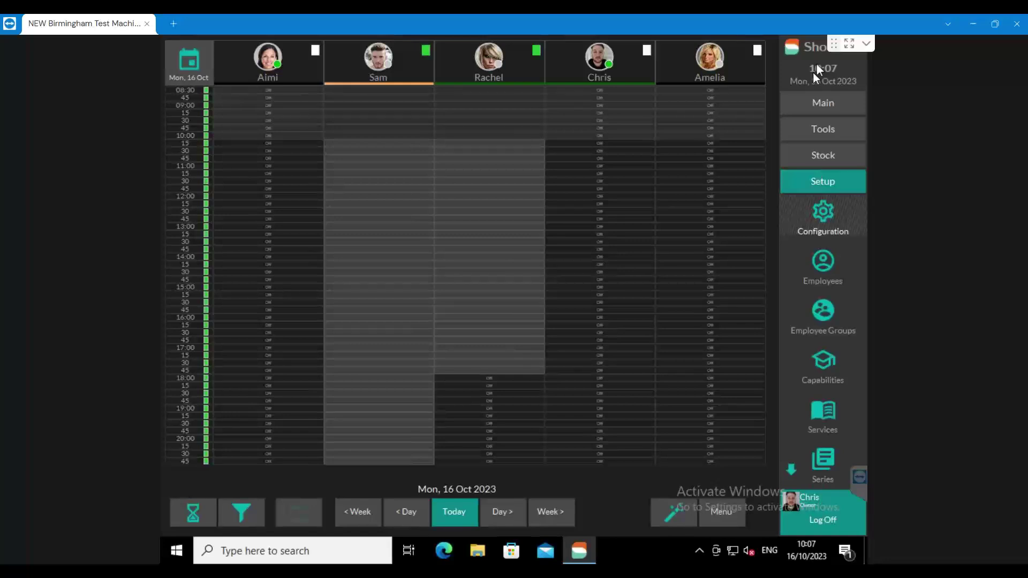
# - Open the salon database backup tool
pyautogui.click(823, 128)
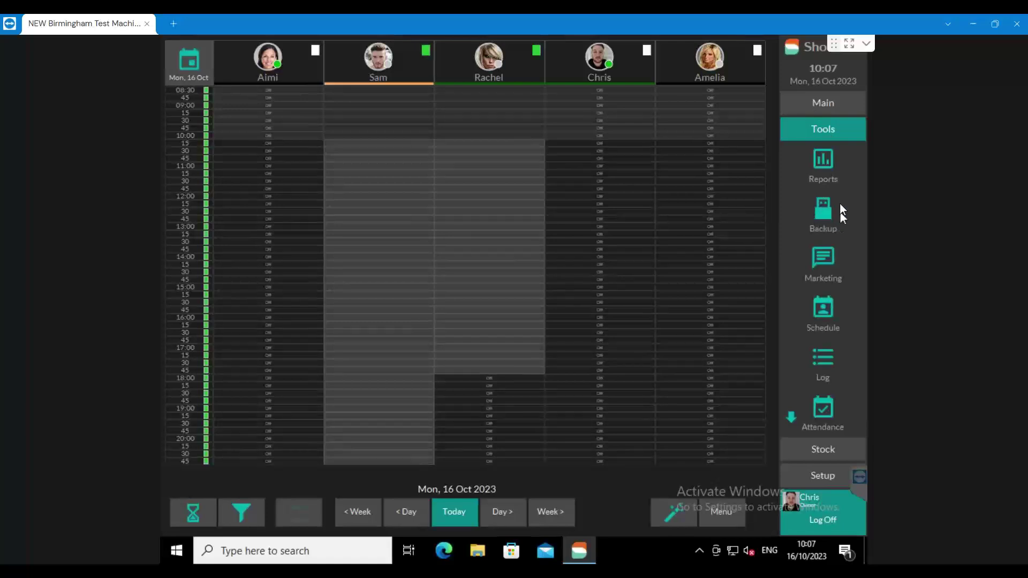
pyautogui.click(822, 227)
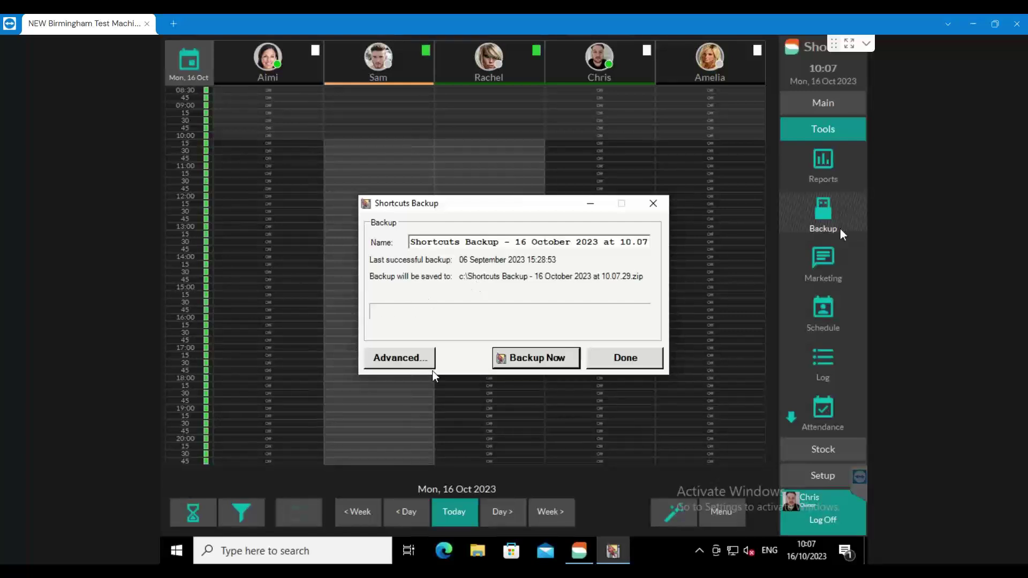
# - Examine the folders available as a backup location in the advanced backup settings, leaving the destination as it is
pyautogui.click(387, 359)
pyautogui.click(425, 332)
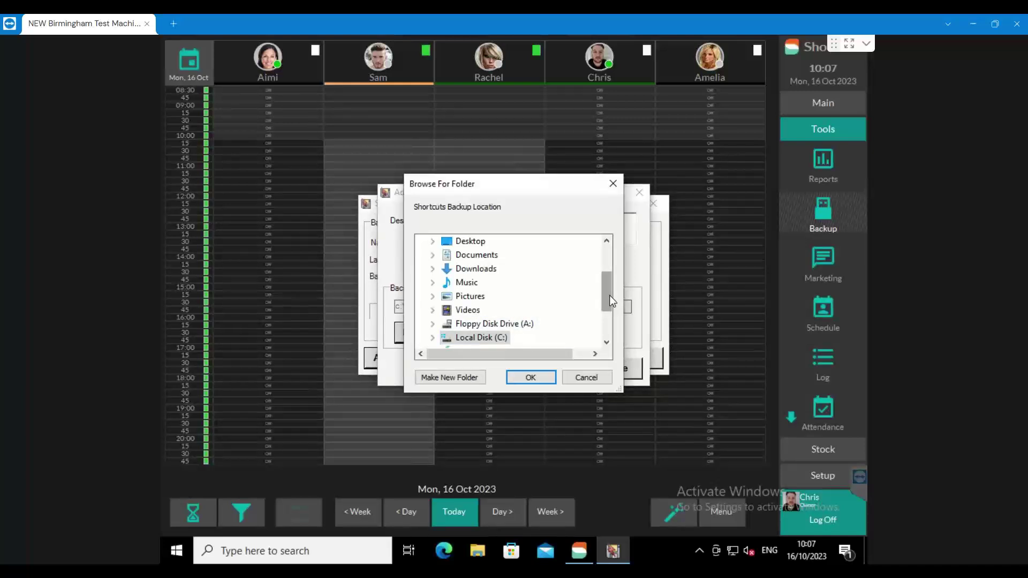
pyautogui.scroll(-1, 609, 294)
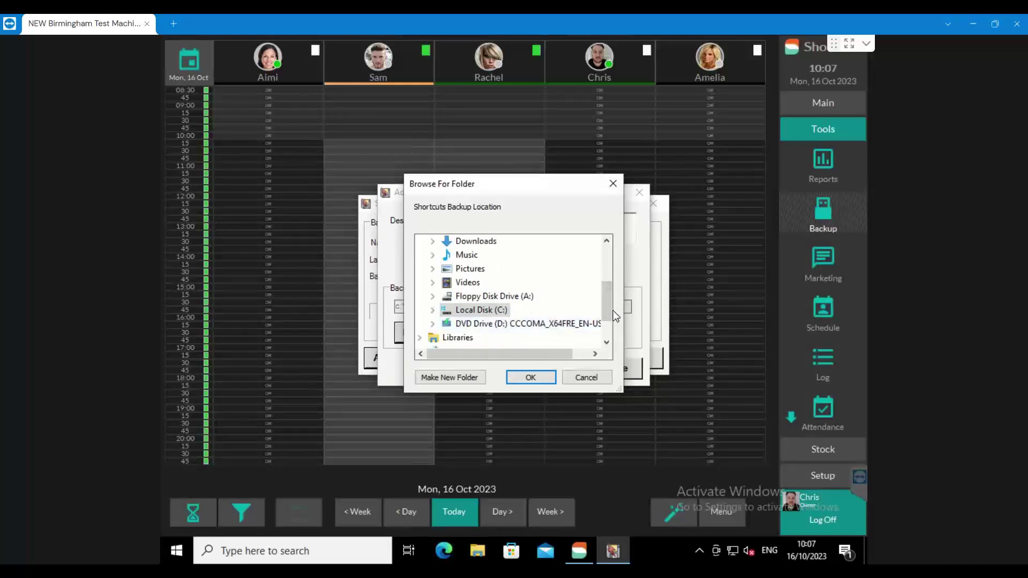
pyautogui.scroll(2, 609, 310)
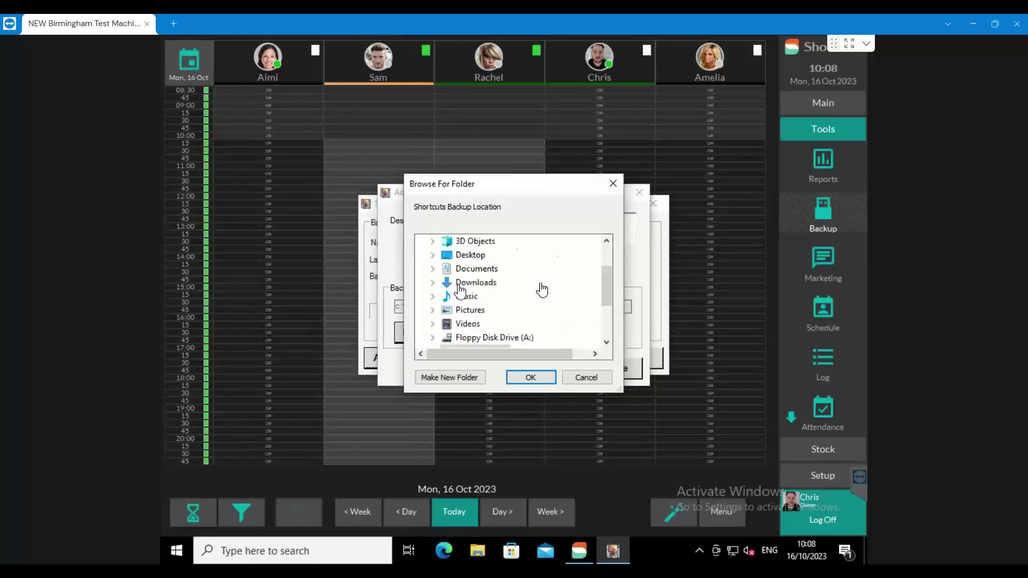
pyautogui.click(613, 183)
pyautogui.click(639, 193)
# - Run the backup immediately and minimise its window while it is in progress
pyautogui.click(545, 356)
pyautogui.click(518, 351)
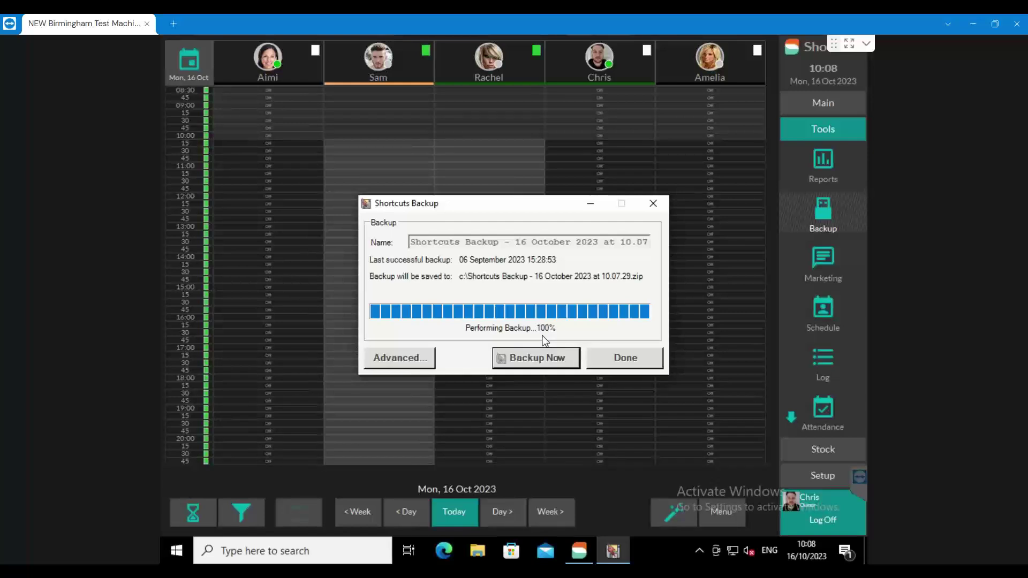
pyautogui.click(590, 204)
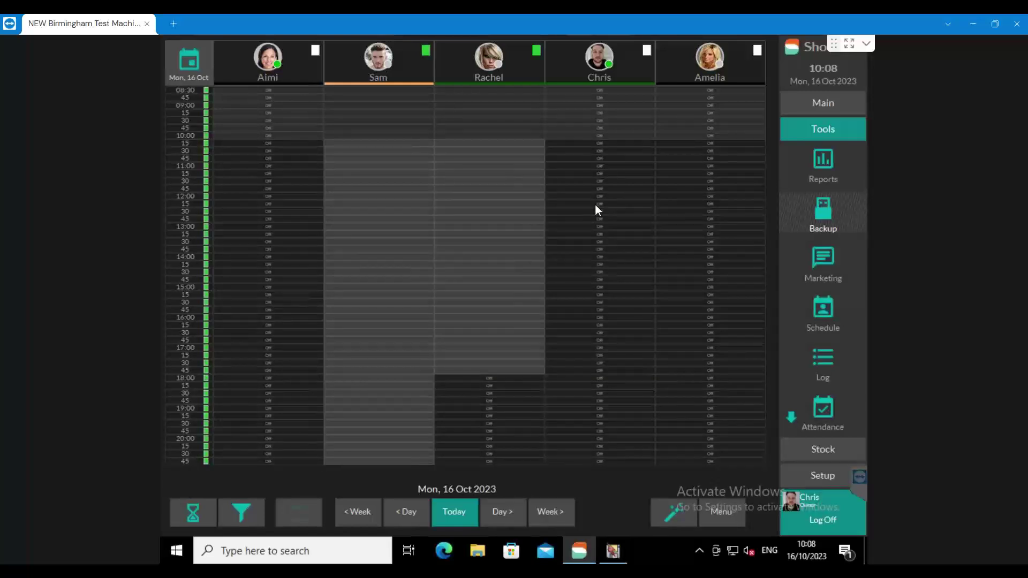
pyautogui.click(613, 553)
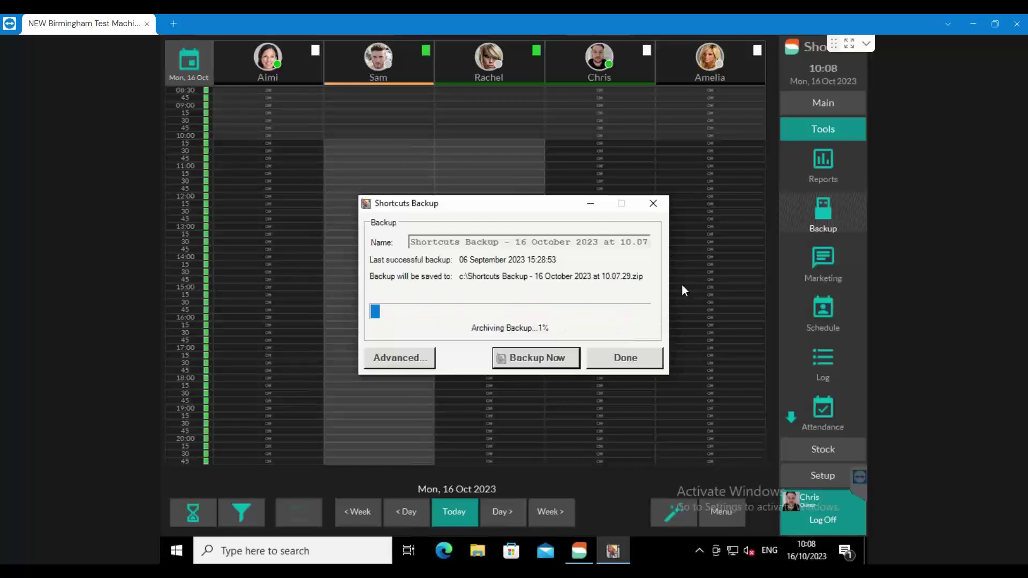
pyautogui.click(589, 205)
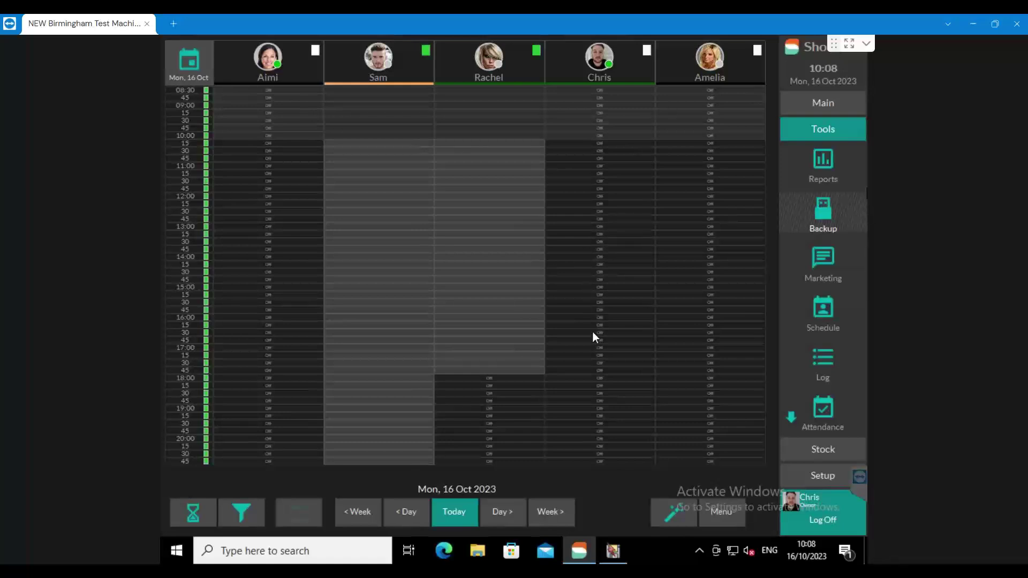
# - Open the Discount Reasons Setup in the sales configuration
pyautogui.click(819, 476)
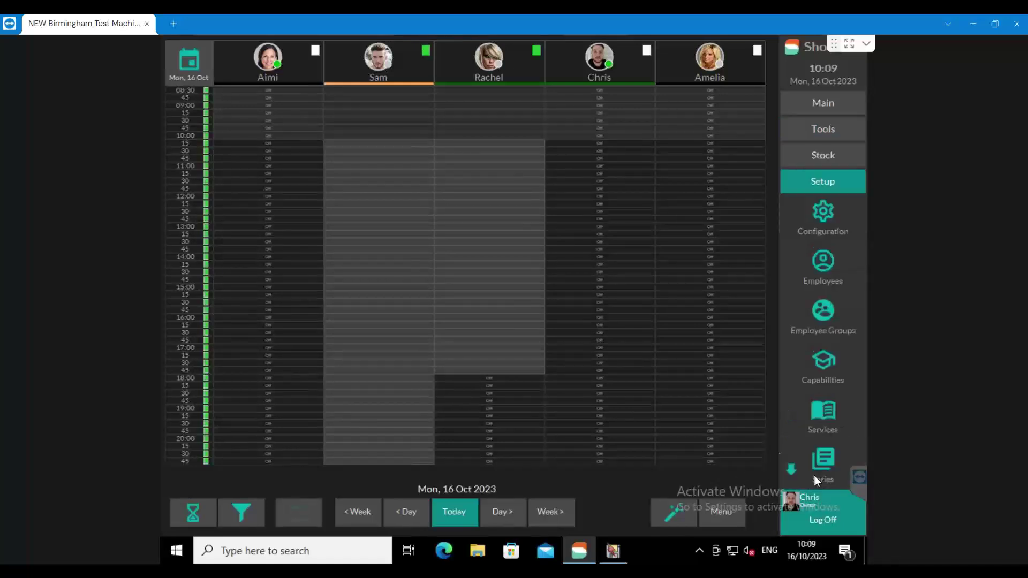
pyautogui.click(831, 212)
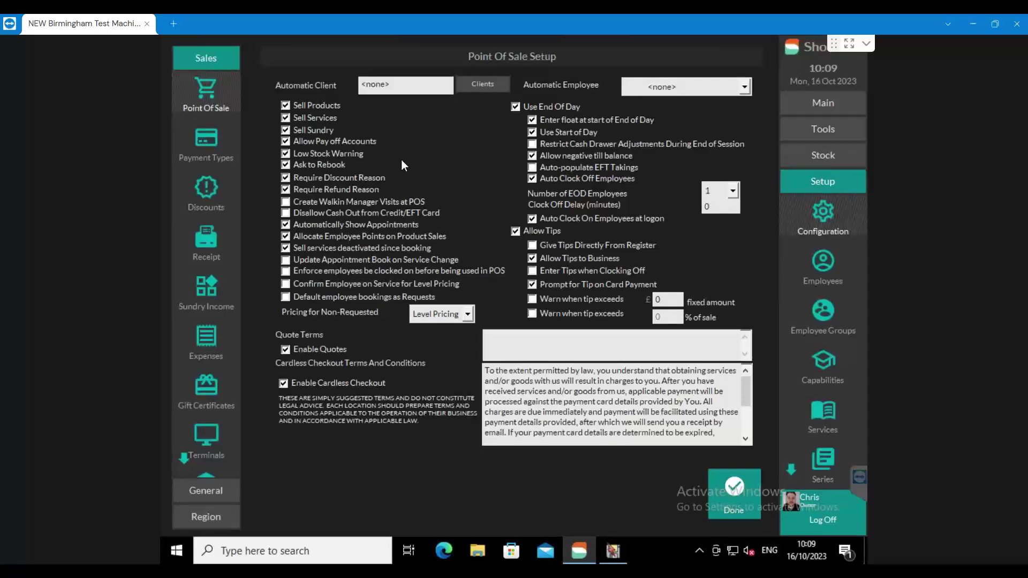
pyautogui.click(222, 187)
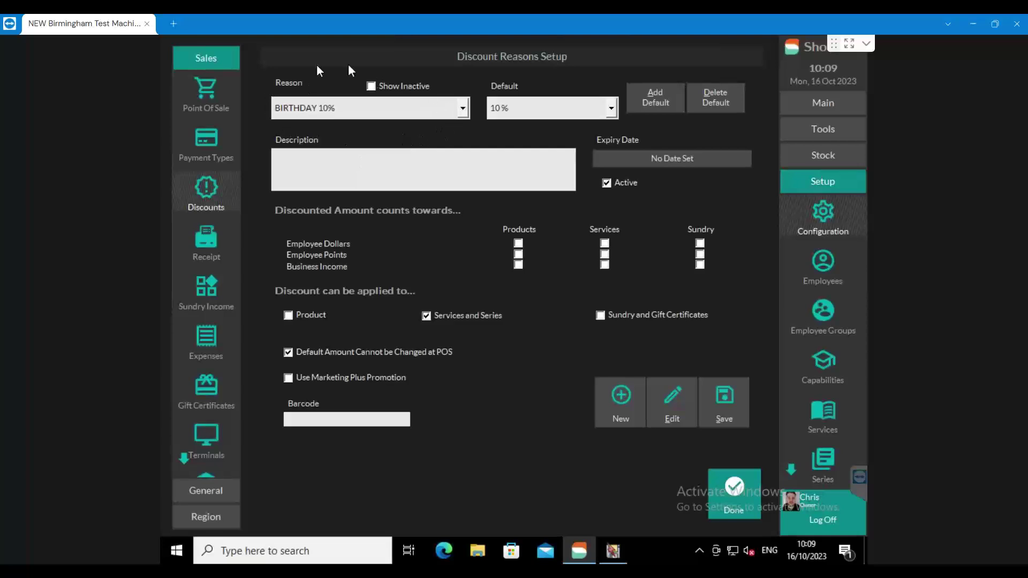
# - Review the list of existing discount reasons without selecting a different one
pyautogui.click(419, 105)
pyautogui.moveTo(469, 178)
pyautogui.mouseDown()
pyautogui.moveTo(459, 292)
pyautogui.moveTo(458, 164)
pyautogui.mouseUp()
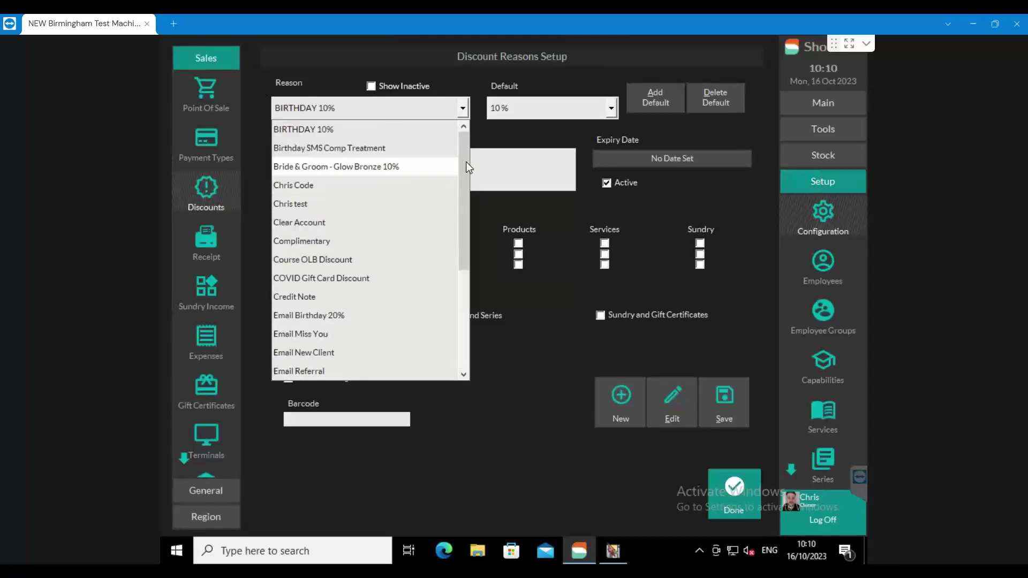
pyautogui.click(501, 472)
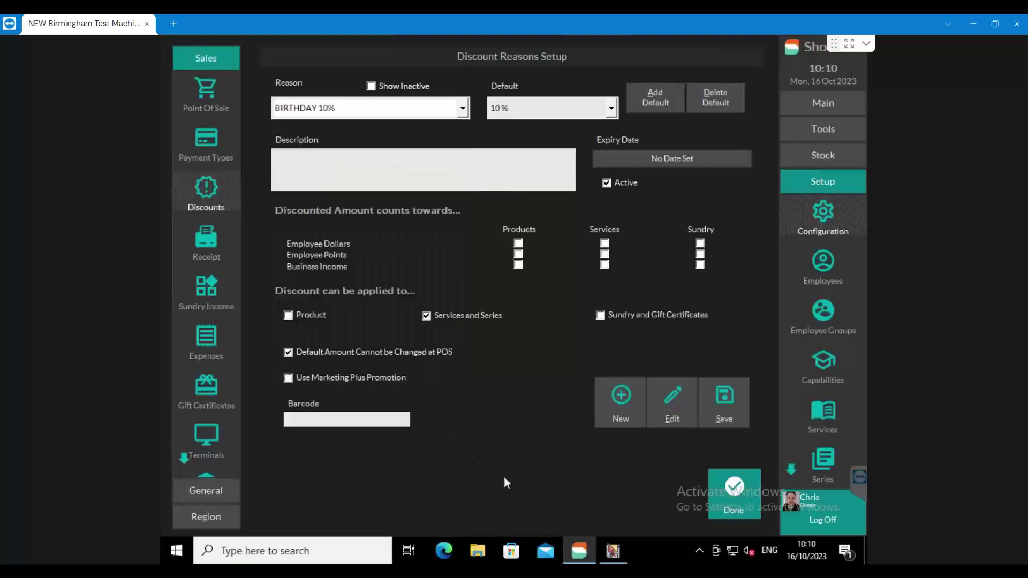
# - Create a new discount reason named "Christmas 10%"
pyautogui.click(621, 410)
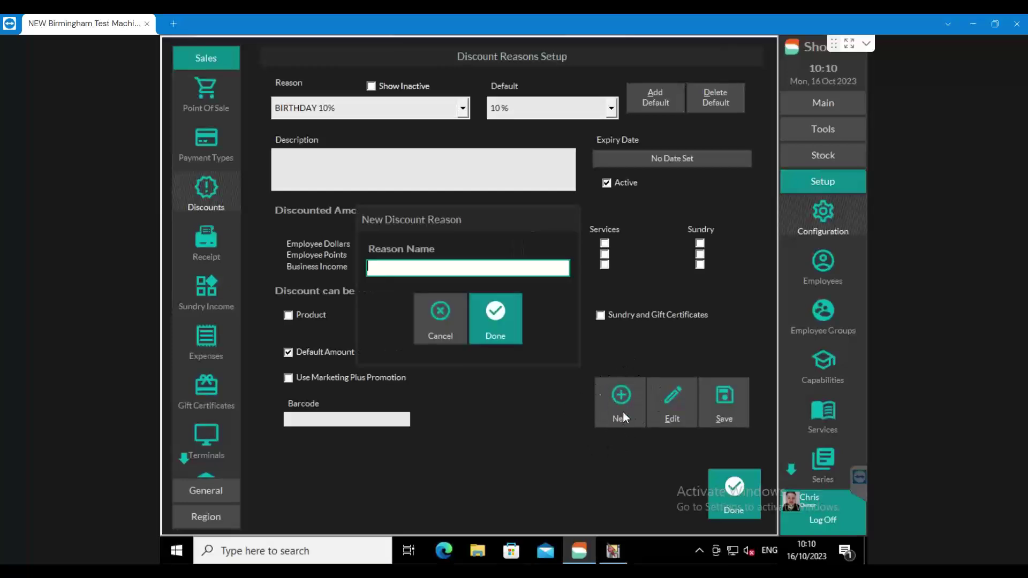
pyautogui.write('Christmas 10%')
pyautogui.click(486, 307)
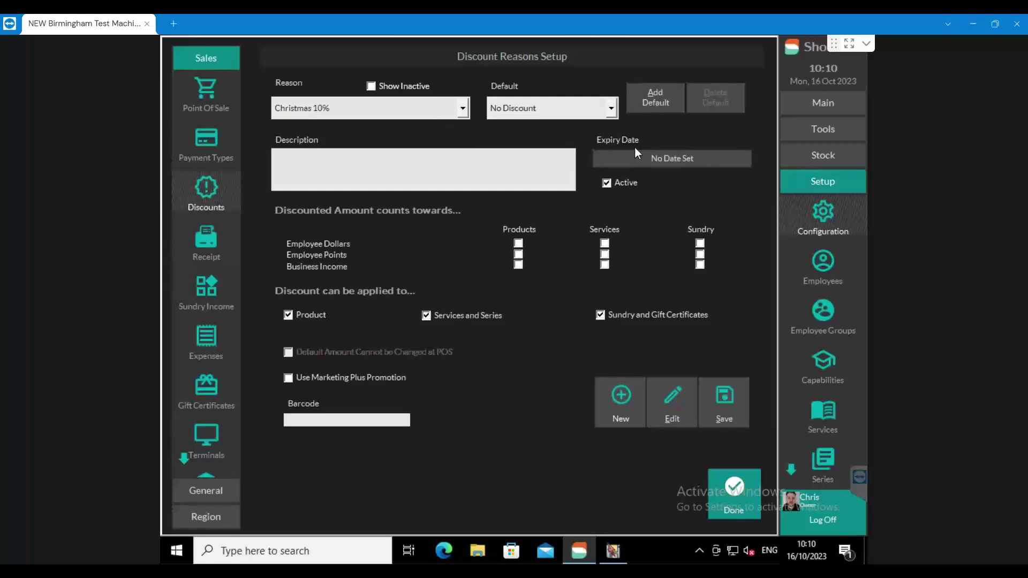
# - Examine the preset default discounts and the entry for adding a custom default percentage
pyautogui.click(615, 116)
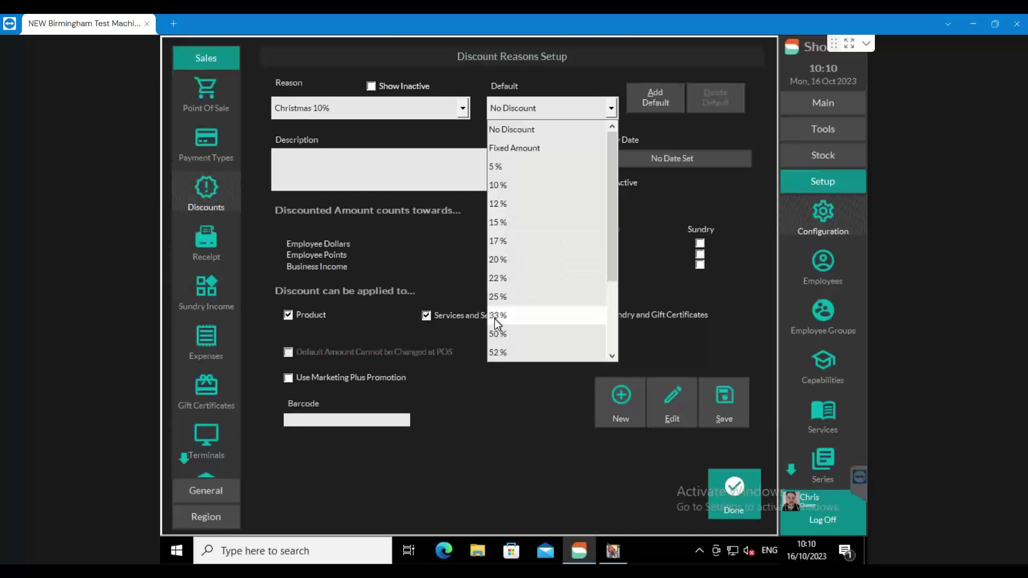
pyautogui.click(706, 136)
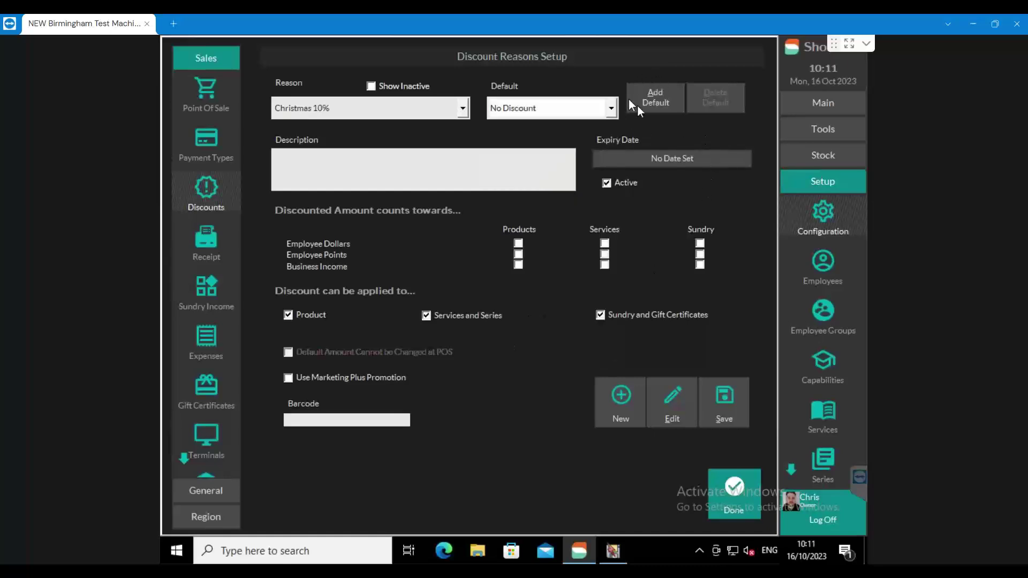
pyautogui.click(654, 98)
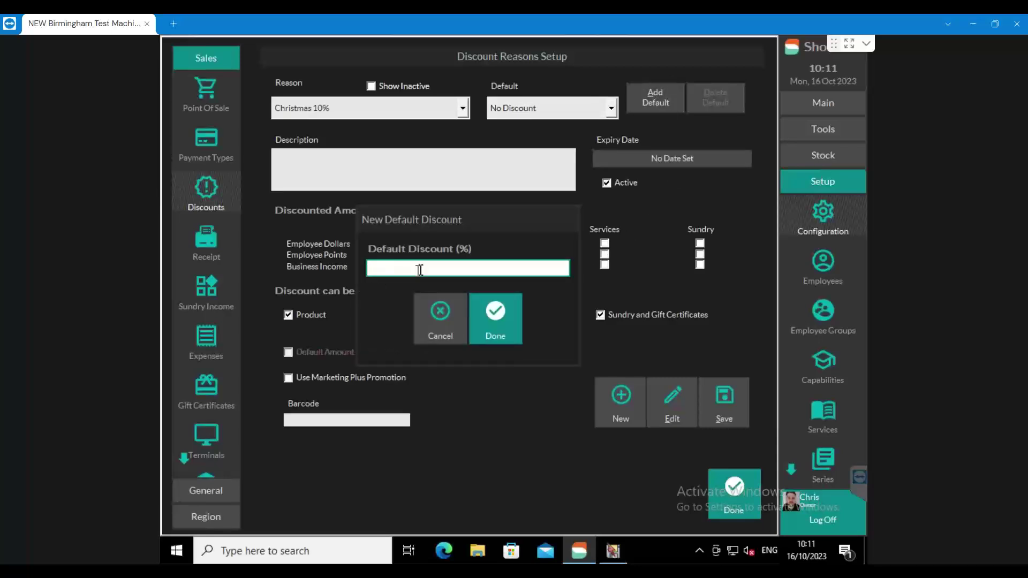
pyautogui.click(442, 318)
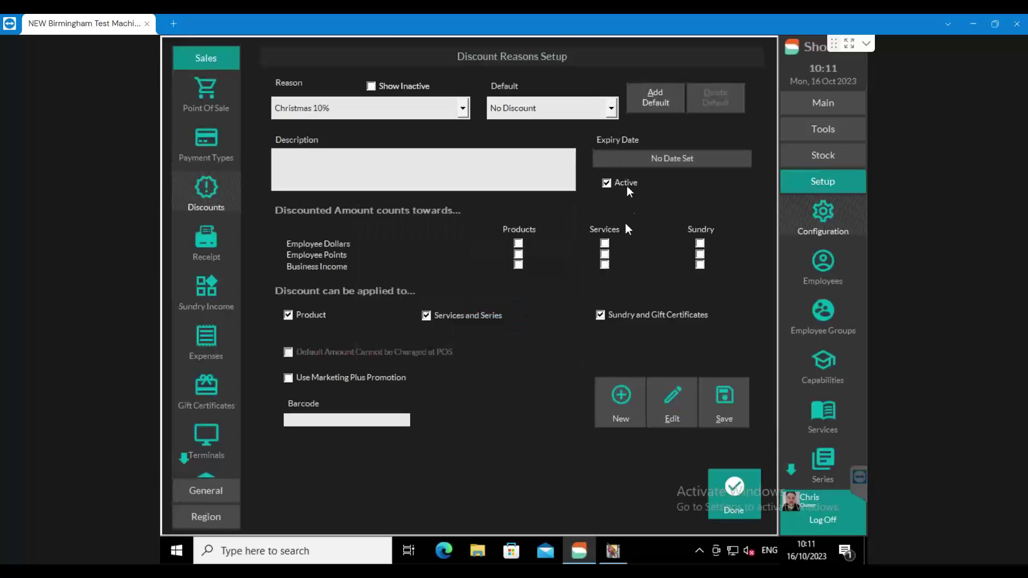
# - Set the default discount of the Christmas 10% reason to 10 %
pyautogui.click(610, 111)
pyautogui.moveTo(611, 171)
pyautogui.mouseDown()
pyautogui.moveTo(621, 246)
pyautogui.moveTo(614, 170)
pyautogui.mouseUp()
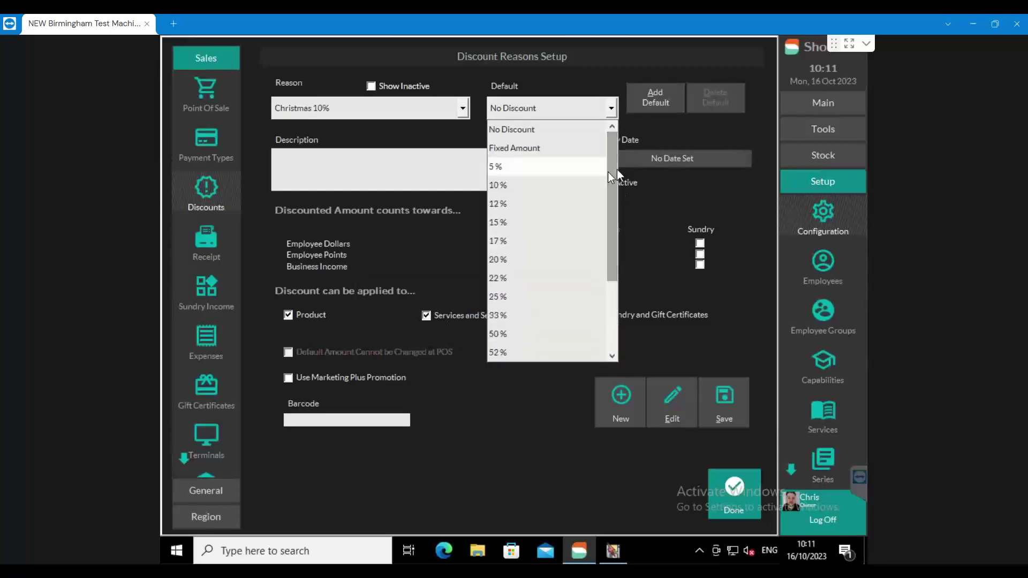
pyautogui.click(497, 185)
# - Limit the Christmas 10% discount to services and series, lock its default amount at POS, and finish the configuration
pyautogui.click(600, 314)
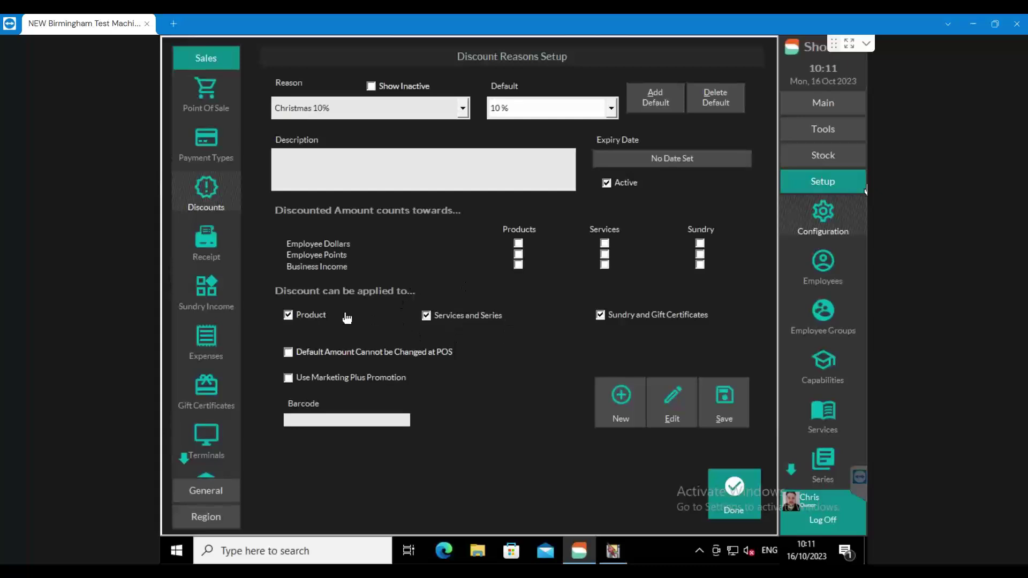
pyautogui.click(288, 315)
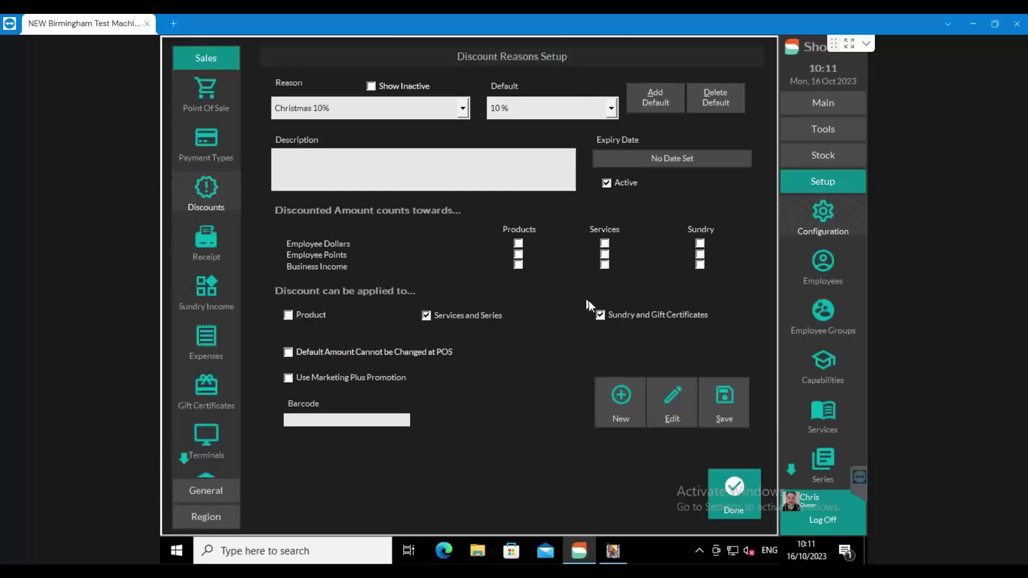
pyautogui.click(600, 316)
pyautogui.click(288, 353)
pyautogui.click(715, 490)
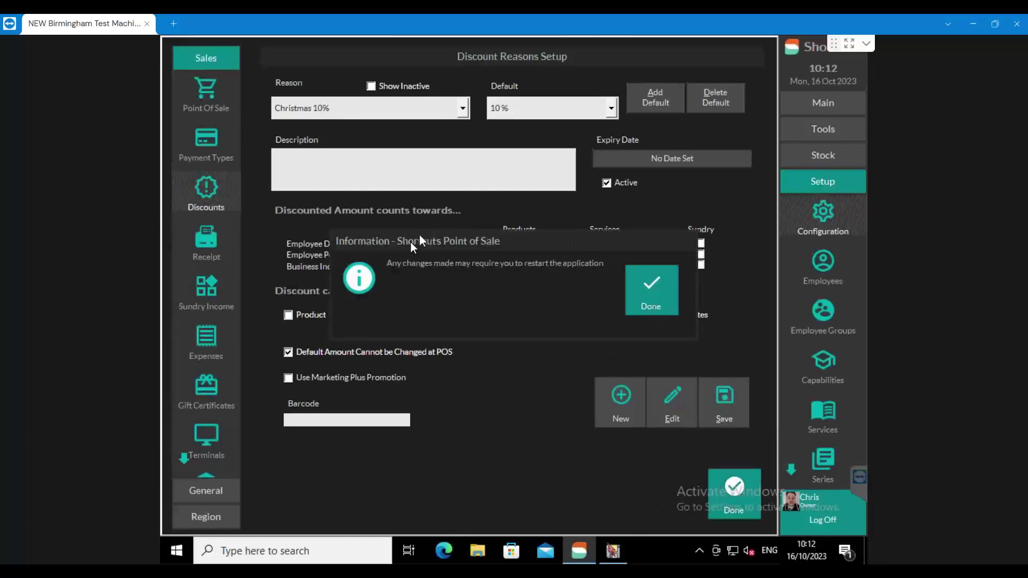
pyautogui.click(645, 295)
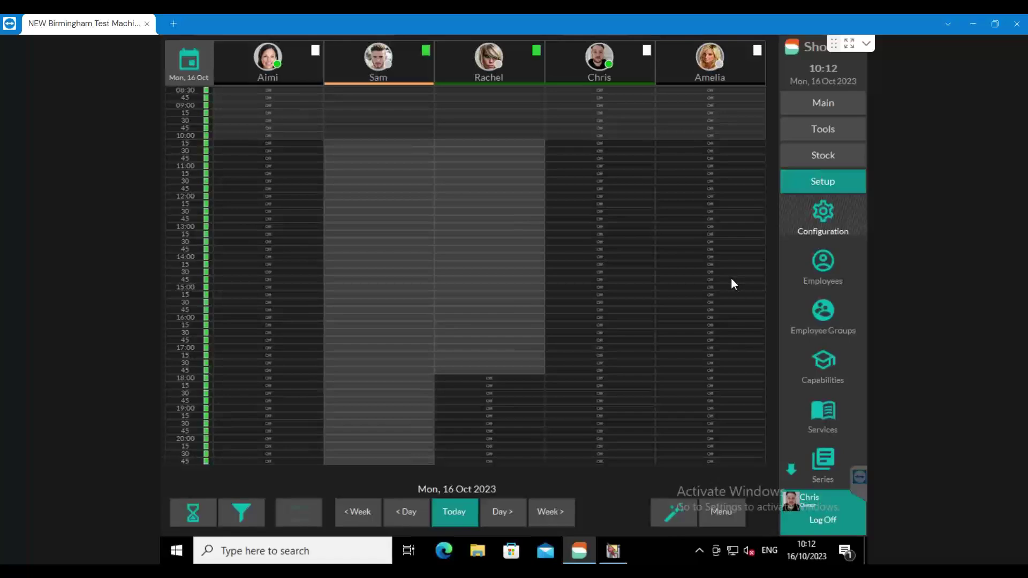
# - Reopen the configuration and go to the general Security Setup
pyautogui.click(838, 185)
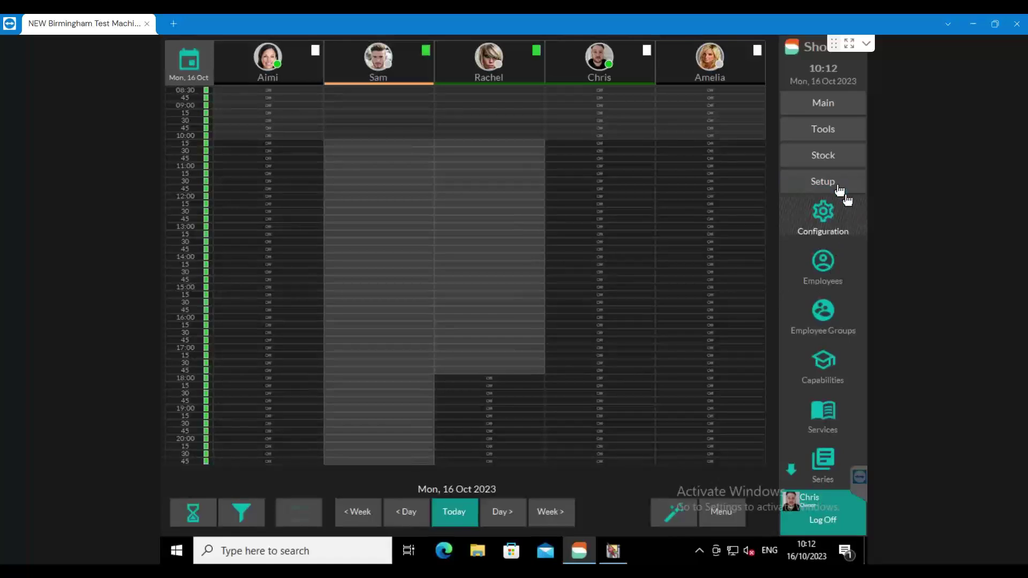
pyautogui.click(826, 222)
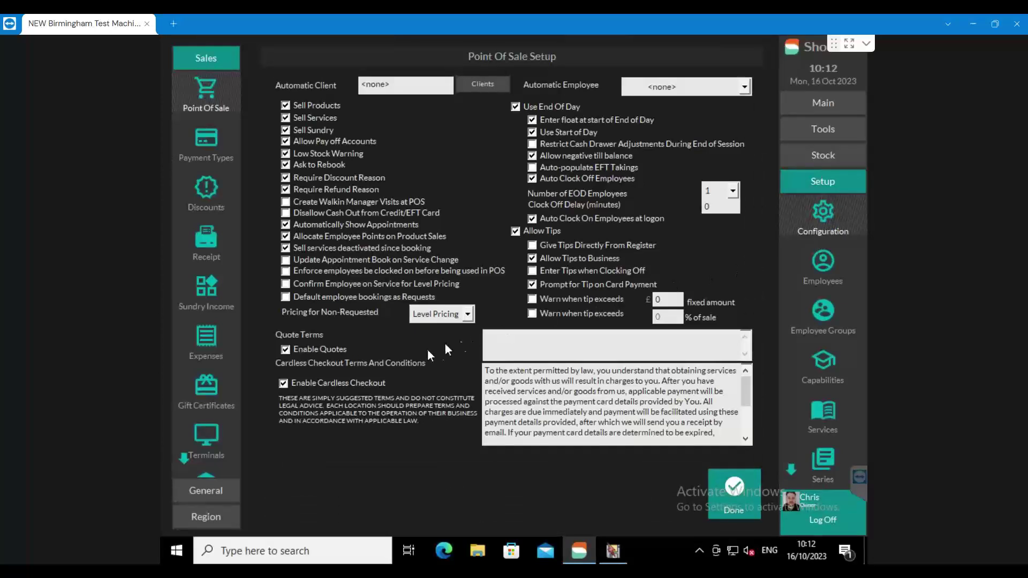
pyautogui.click(211, 499)
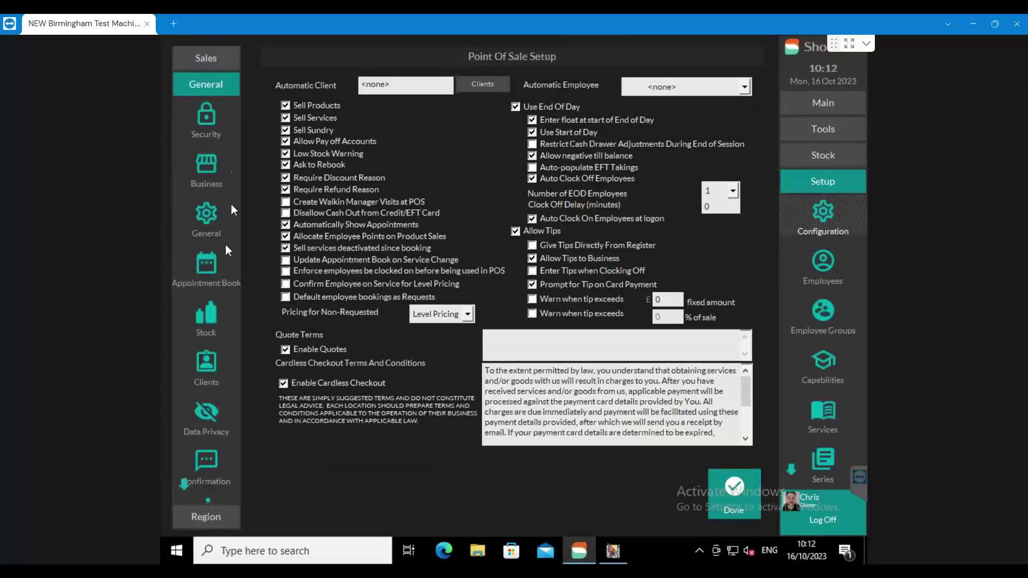
pyautogui.click(207, 119)
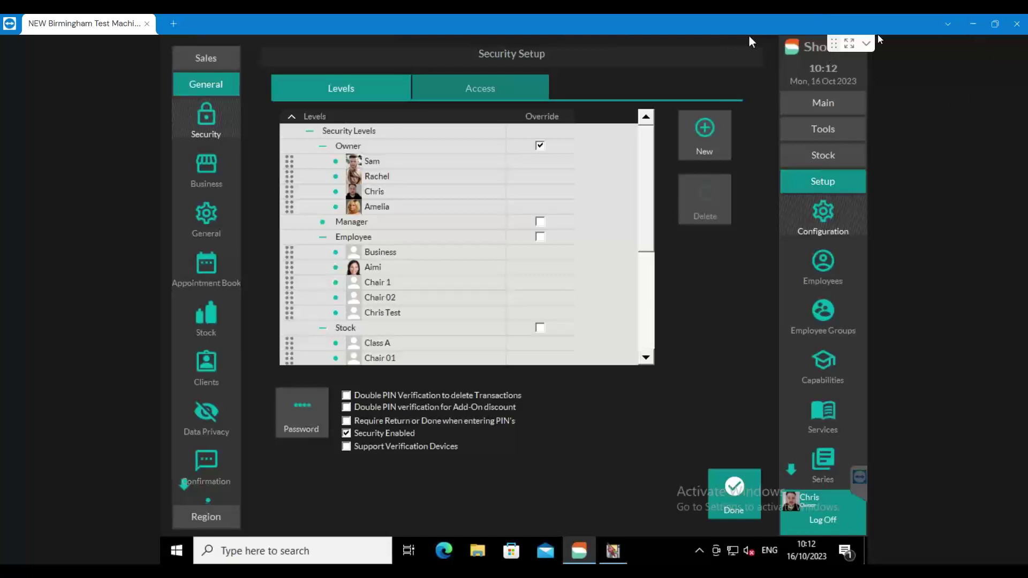
# - Review the security levels and the employees assigned to each, from Owner down to the unassigned group
pyautogui.scroll(-2, 644, 178)
pyautogui.scroll(2, 644, 179)
pyautogui.click(355, 150)
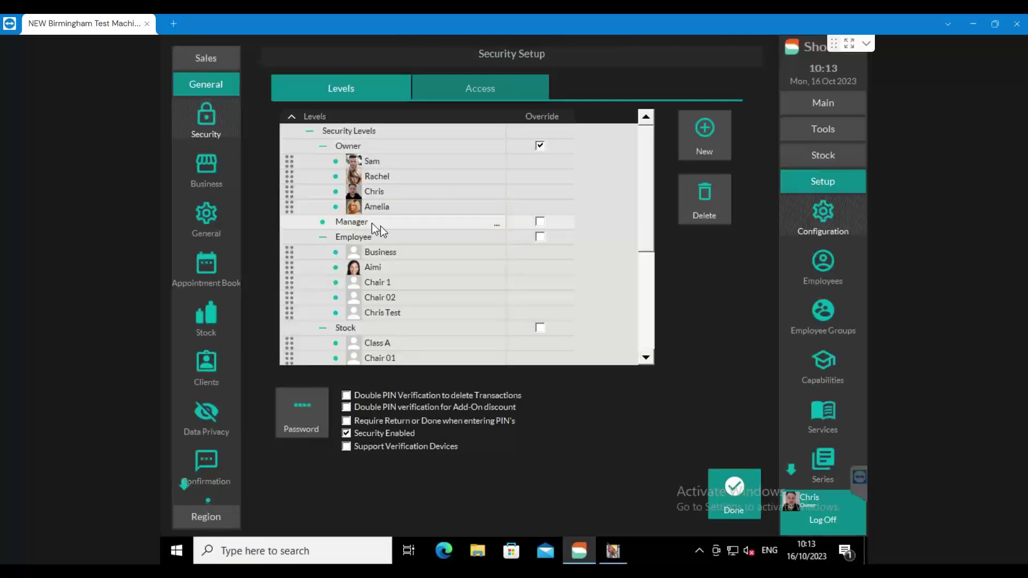
pyautogui.moveTo(646, 184); pyautogui.dragTo(654, 317)
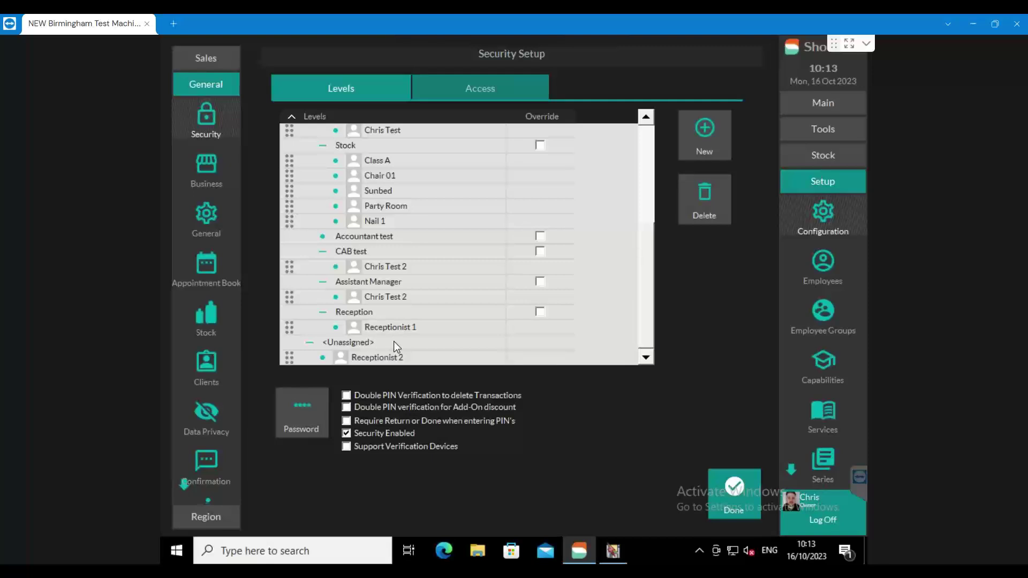
# - Move the unassigned Receptionist 2 into the Reception security level
pyautogui.click(365, 383)
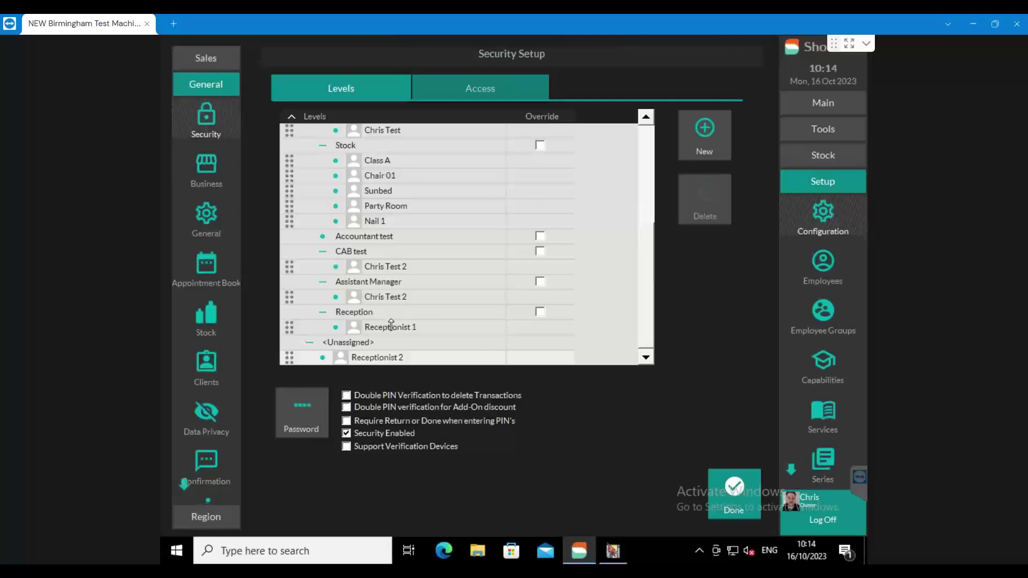
pyautogui.scroll(1, 391, 325)
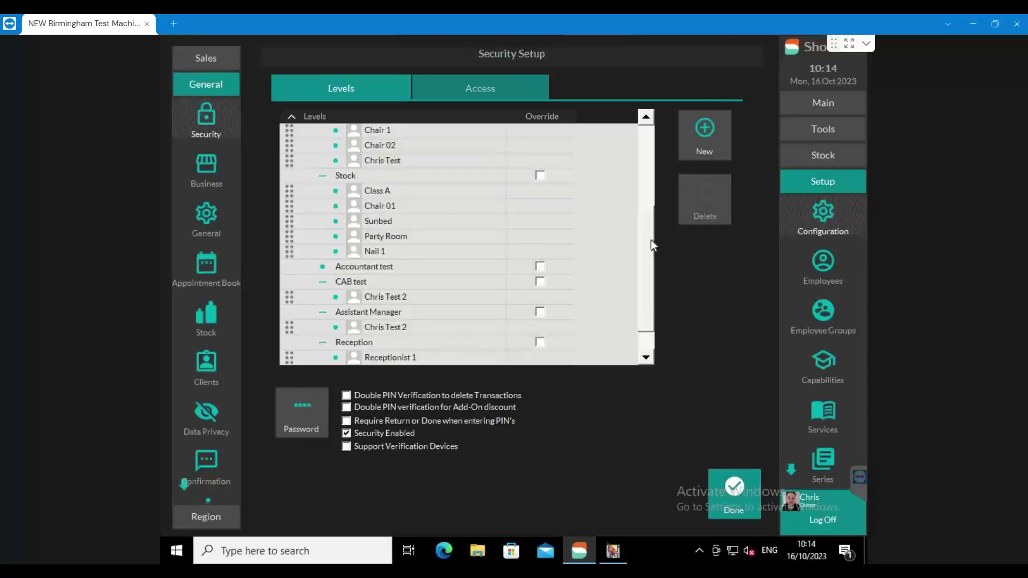
pyautogui.scroll(-1, 649, 280)
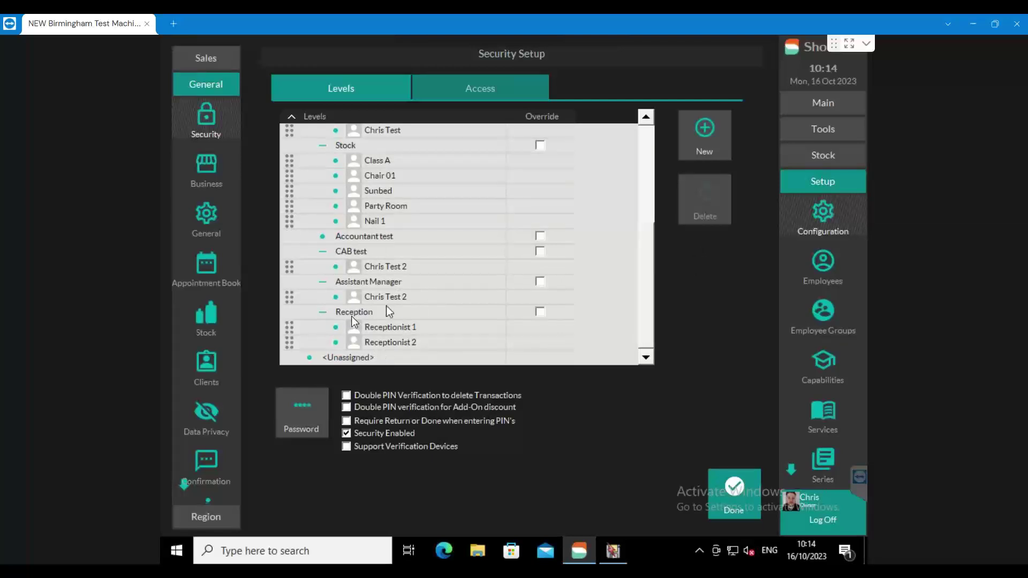
pyautogui.scroll(5, 390, 285)
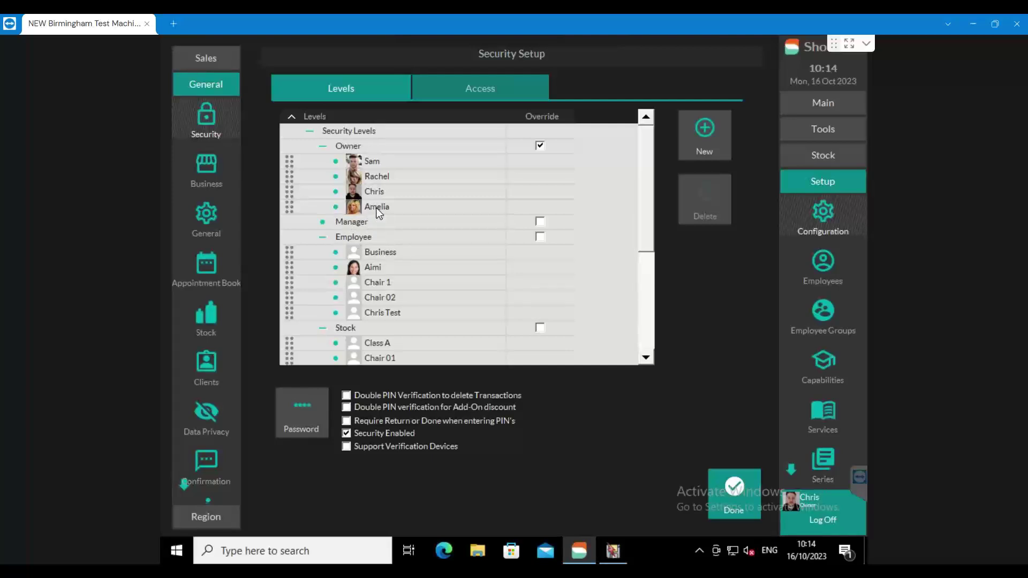
# - Add a new security level named Asst. Manager
pyautogui.click(712, 122)
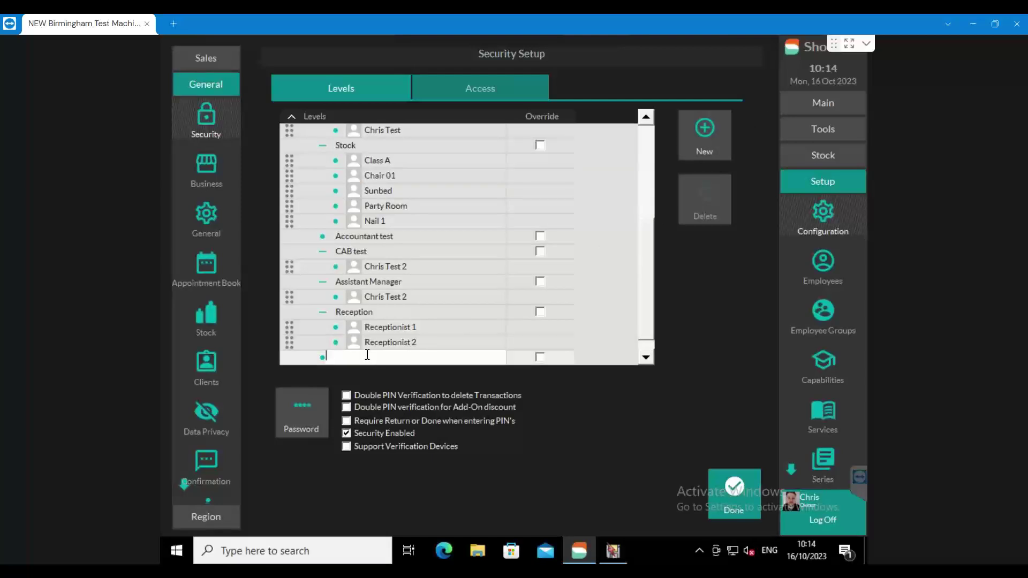
pyautogui.write('Asst. Manager')
# - Review the access rights of the Asst. Manager level, including the individual items under Configuration and Stock
pyautogui.click(485, 85)
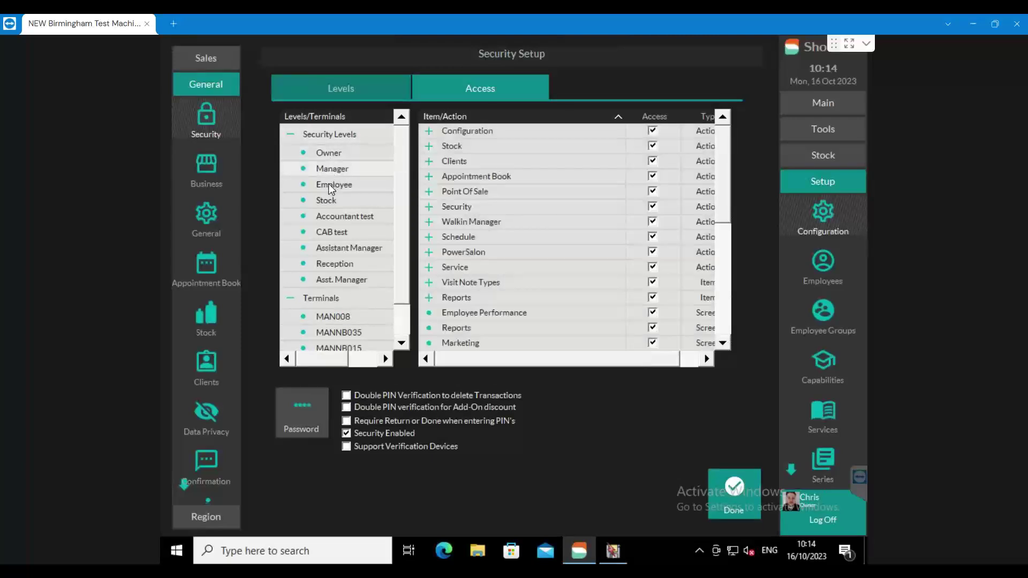
pyautogui.click(342, 217)
pyautogui.click(340, 248)
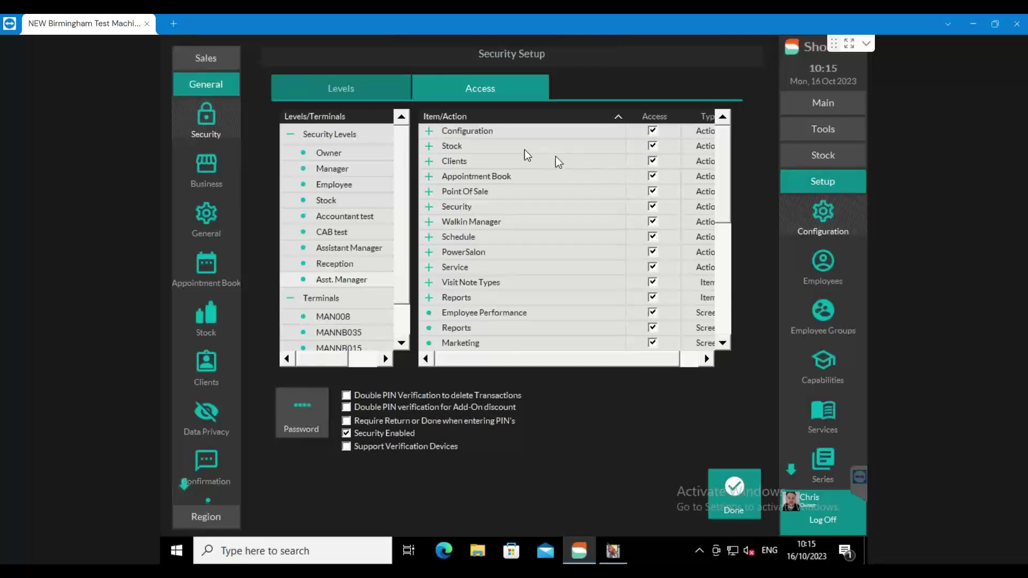
pyautogui.click(429, 131)
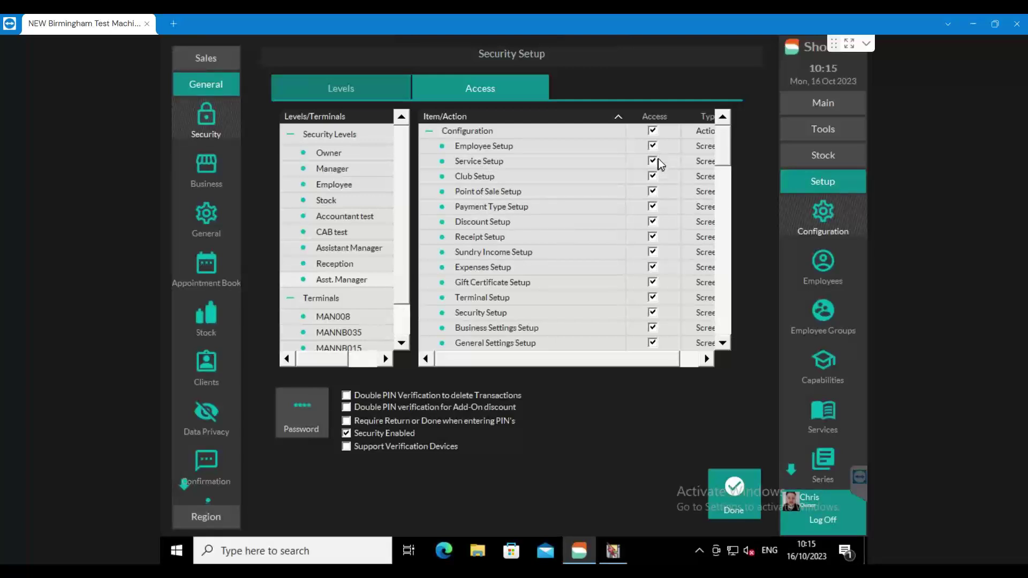
pyautogui.click(429, 131)
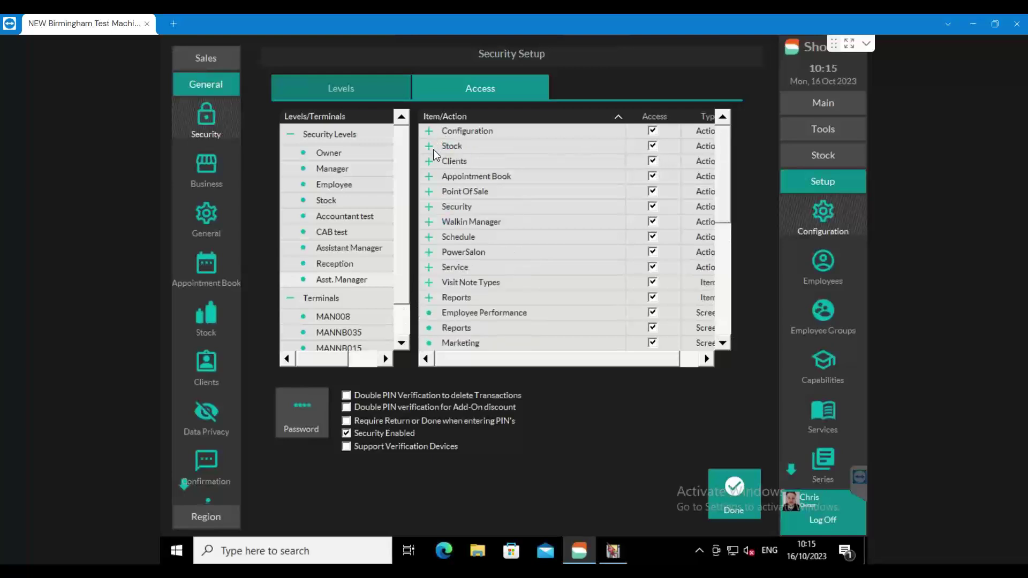
pyautogui.click(428, 146)
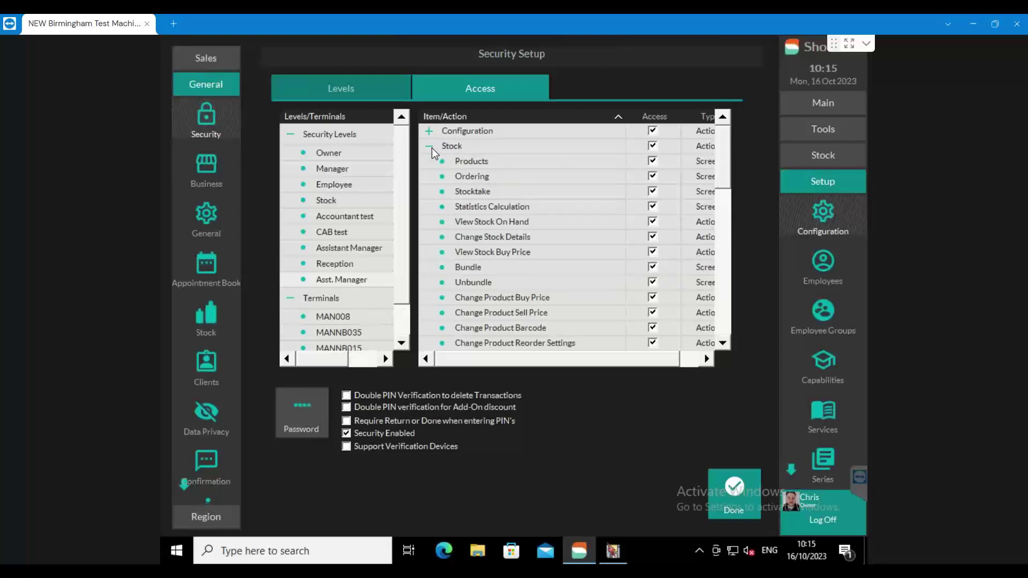
# - Finish the security setup and reopen the configuration at the general Data Privacy settings
pyautogui.click(738, 495)
pyautogui.click(652, 284)
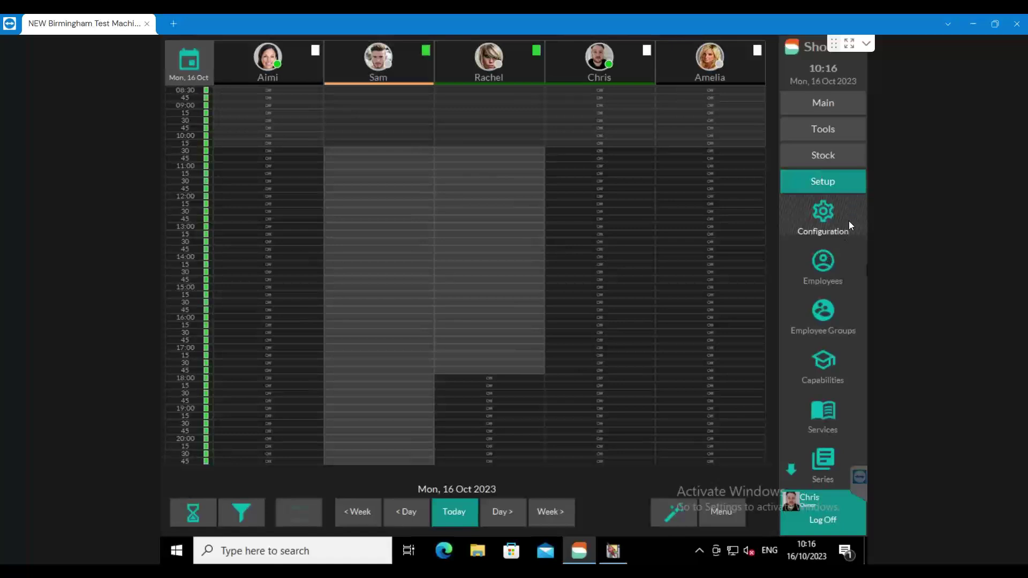
pyautogui.click(807, 220)
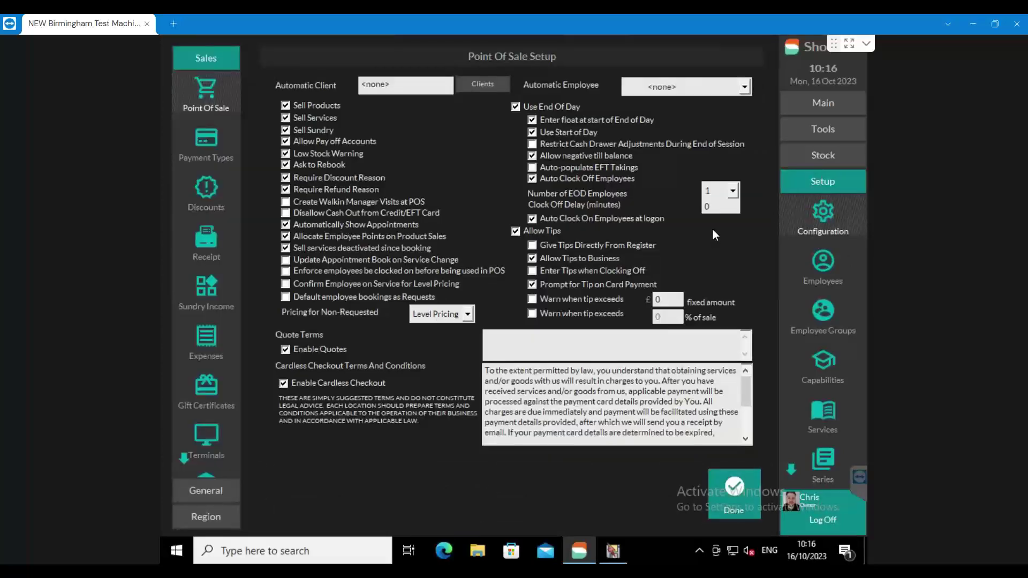
pyautogui.click(205, 491)
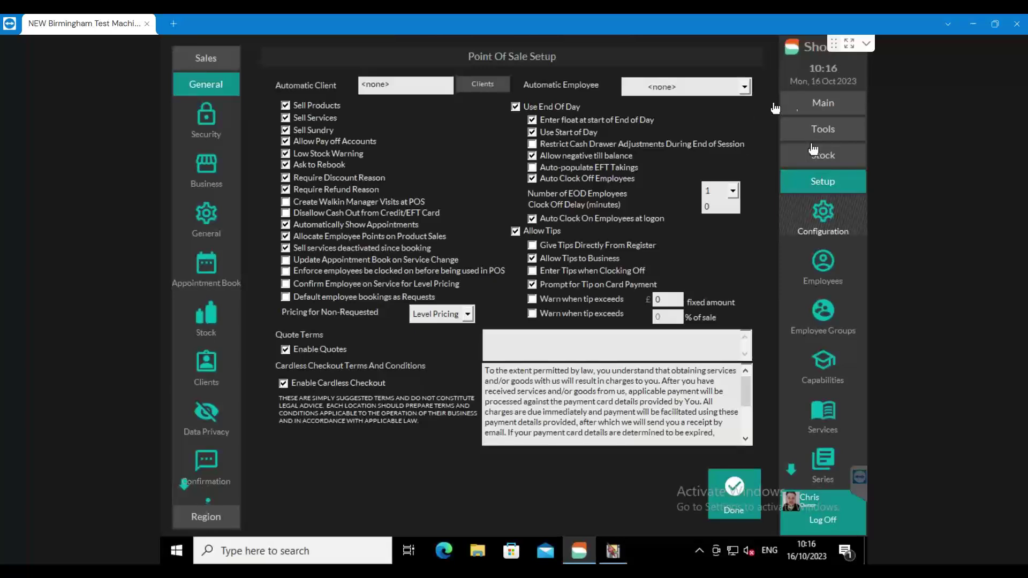
pyautogui.click(213, 415)
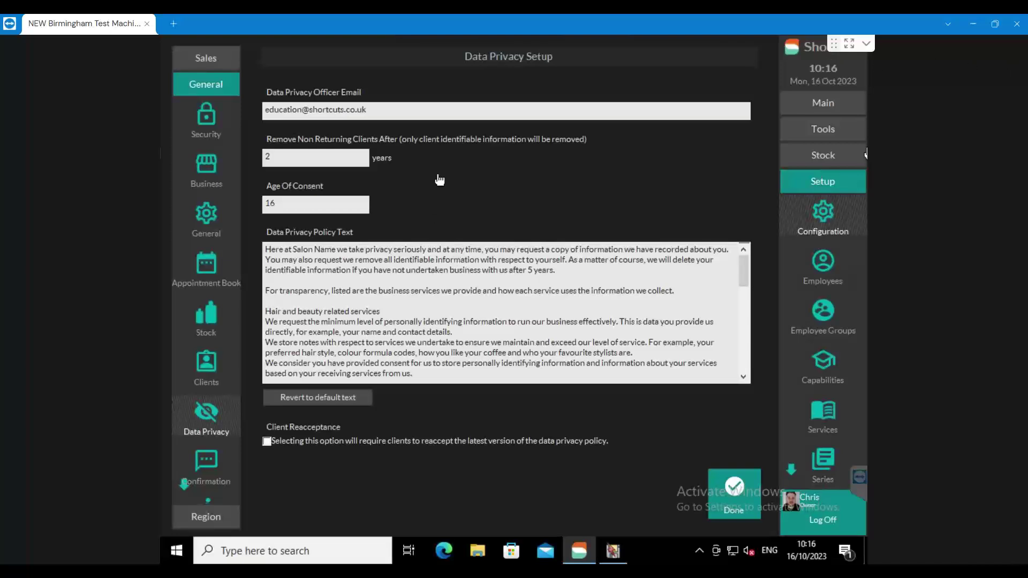
# - Examine the data privacy officer email and the removal period for non-returning clients
pyautogui.moveTo(389, 114); pyautogui.dragTo(250, 102)
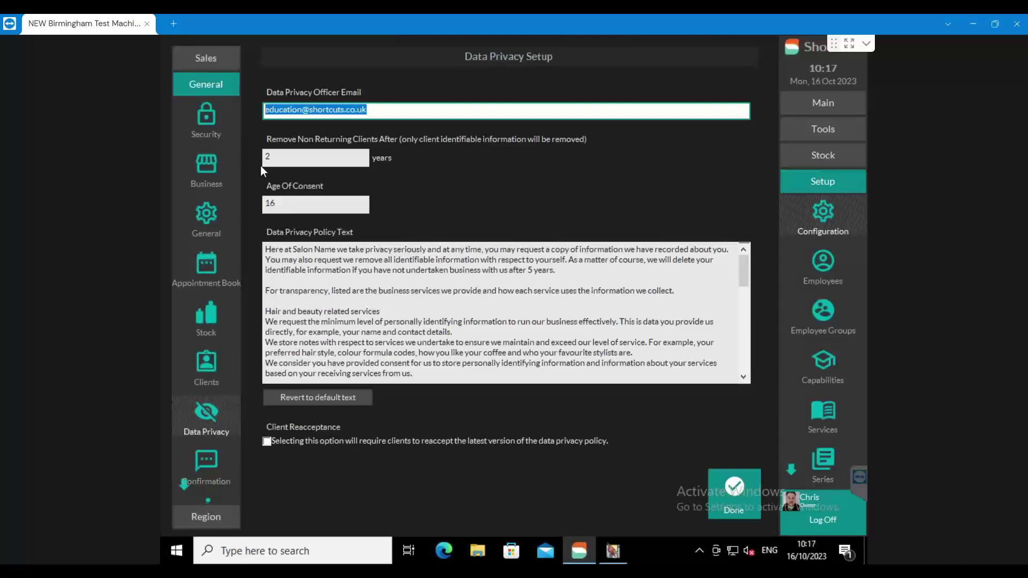
pyautogui.press('Tab')
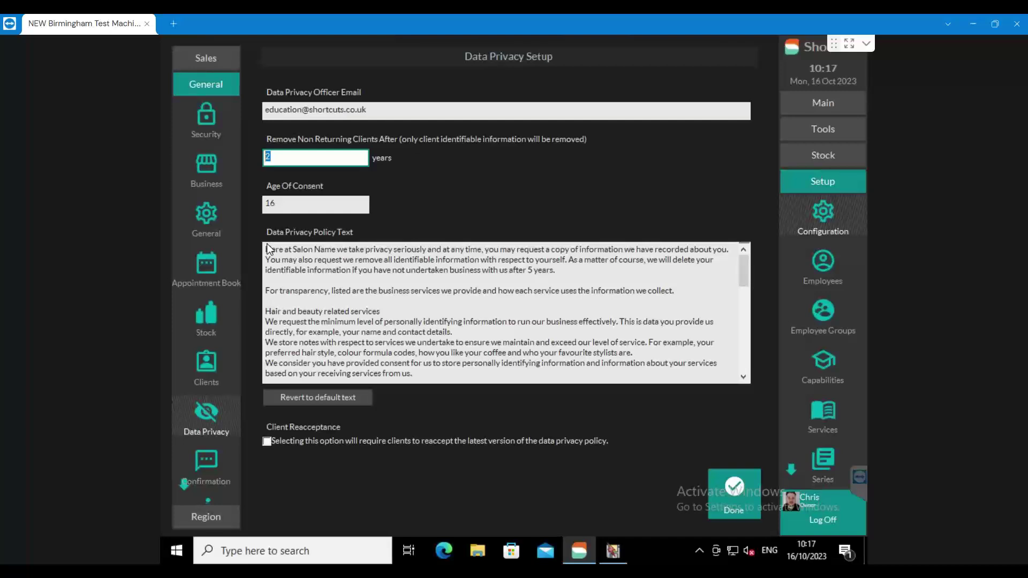
pyautogui.click(306, 159)
pyautogui.doubleClick(274, 161)
# - Change the client deletion period in the data privacy policy text to 2 years and save the configuration changes
pyautogui.doubleClick(531, 269)
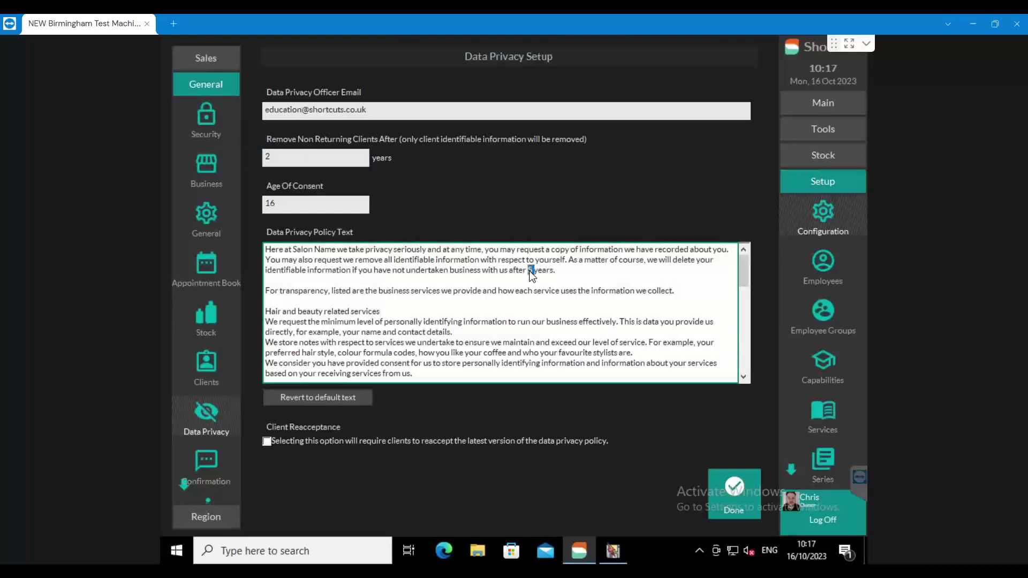
pyautogui.write('2')
pyautogui.moveTo(562, 272); pyautogui.dragTo(537, 275)
pyautogui.click(294, 160)
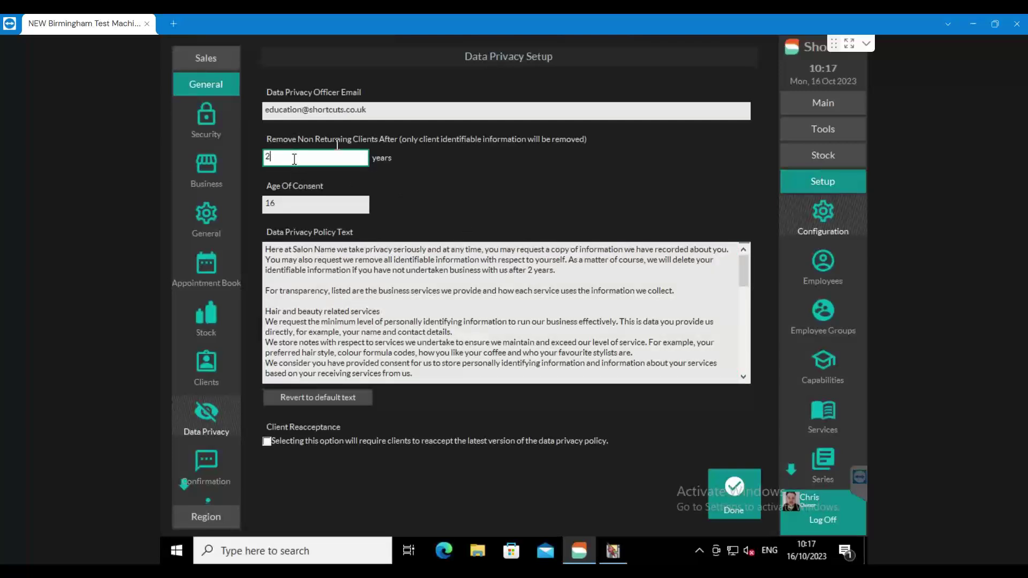
pyautogui.click(720, 492)
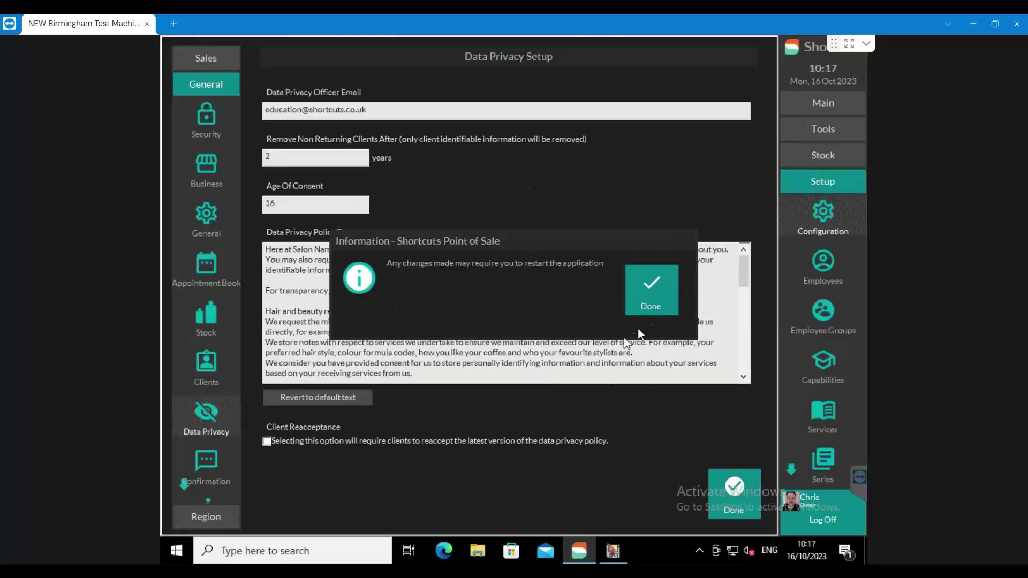
pyautogui.click(654, 296)
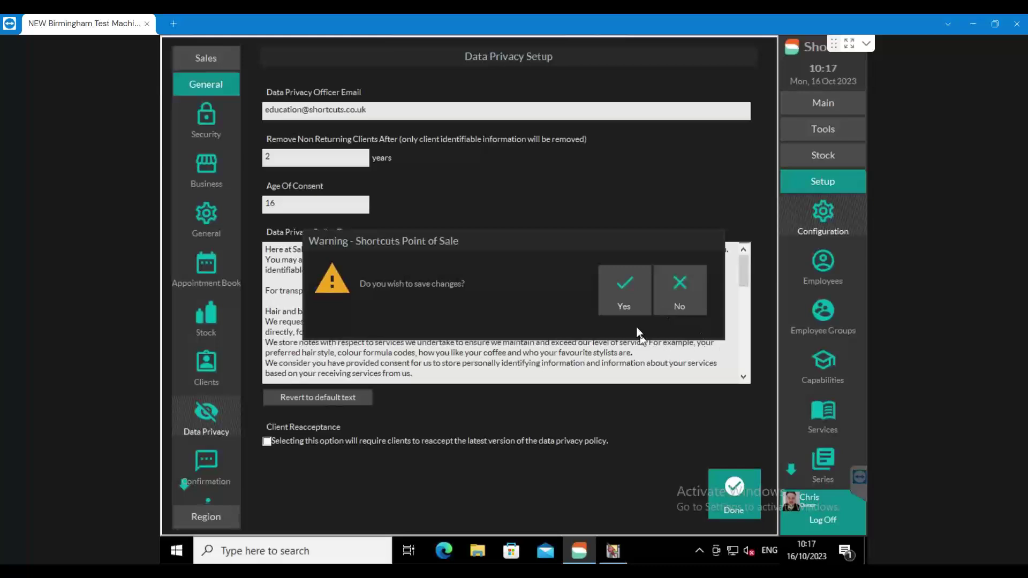
pyautogui.click(621, 296)
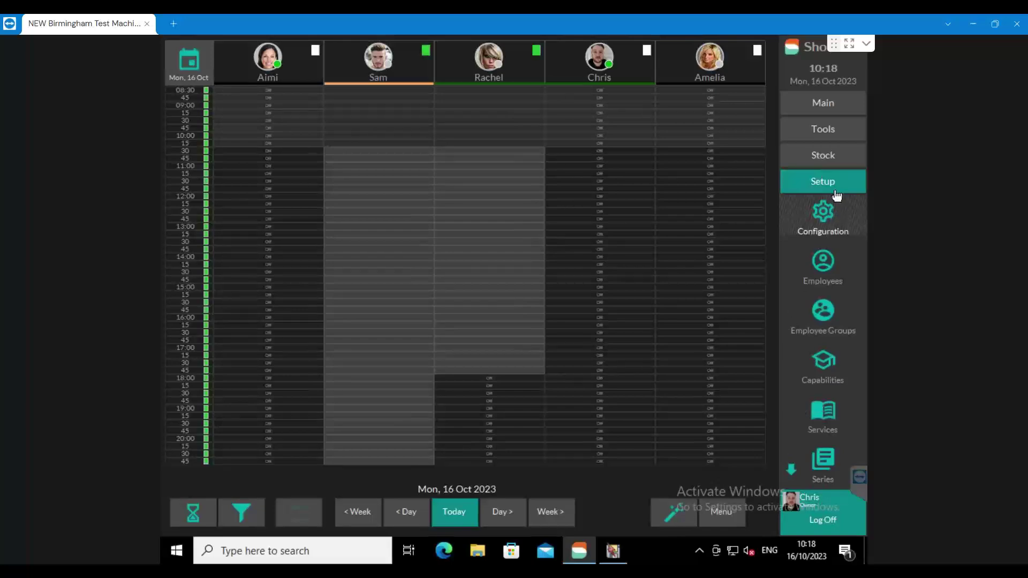
# - Reopen the configuration and go to the general Clients setup
pyautogui.click(825, 211)
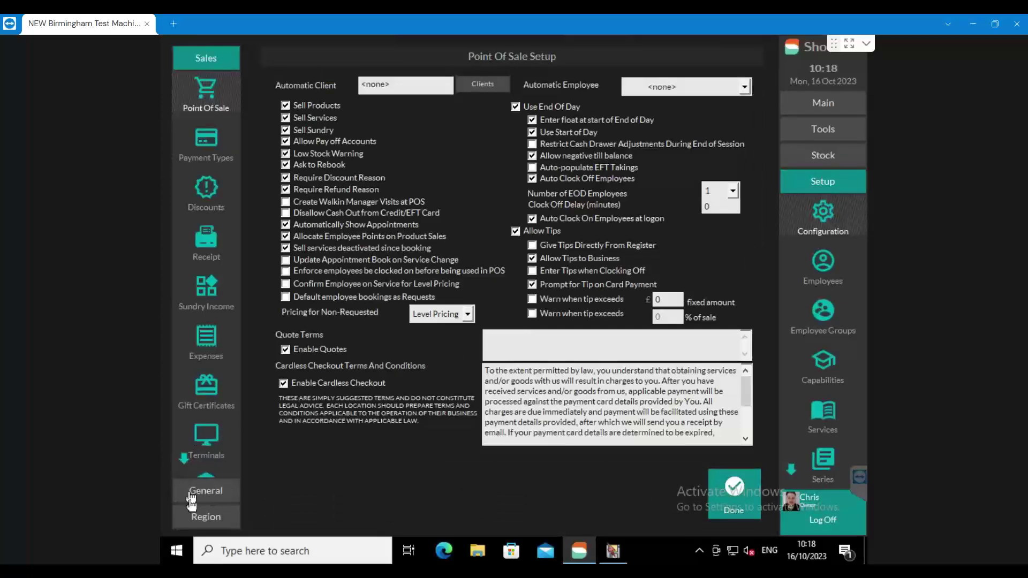
pyautogui.click(203, 495)
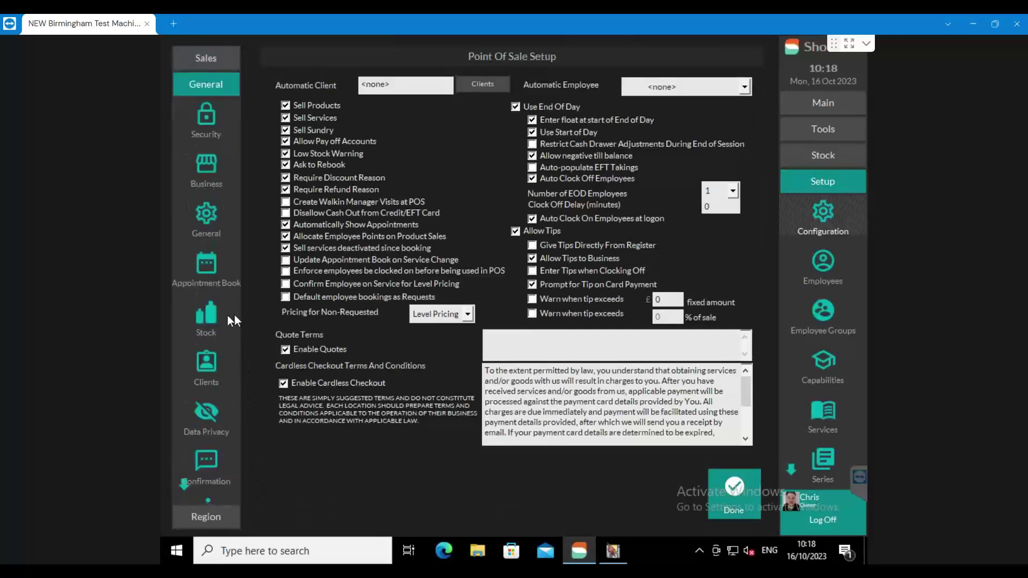
pyautogui.click(211, 364)
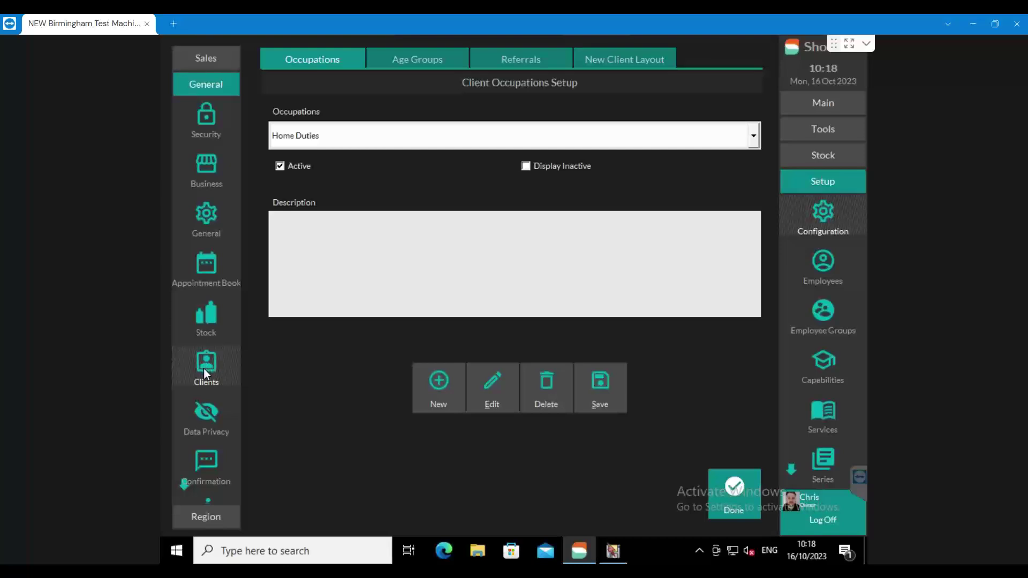
# - Look through the Occupations, Age Groups, Referrals and New Client Layout sections of the client setup
pyautogui.click(410, 56)
pyautogui.click(521, 54)
pyautogui.click(624, 54)
pyautogui.click(313, 59)
pyautogui.click(431, 59)
pyautogui.click(517, 56)
pyautogui.click(605, 55)
pyautogui.click(305, 53)
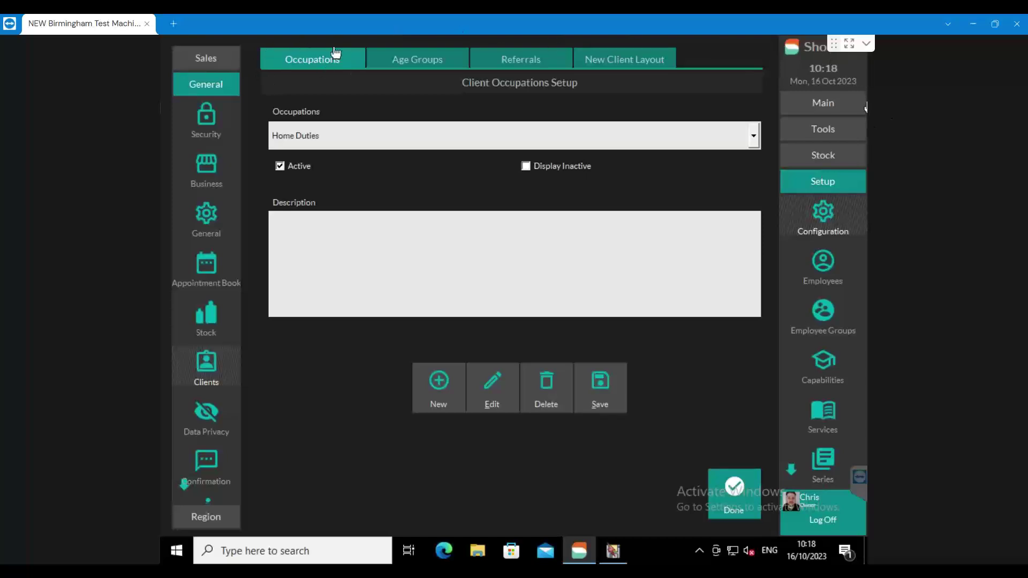
# - Review the available options for client occupations, age groups and referral methods
pyautogui.click(395, 133)
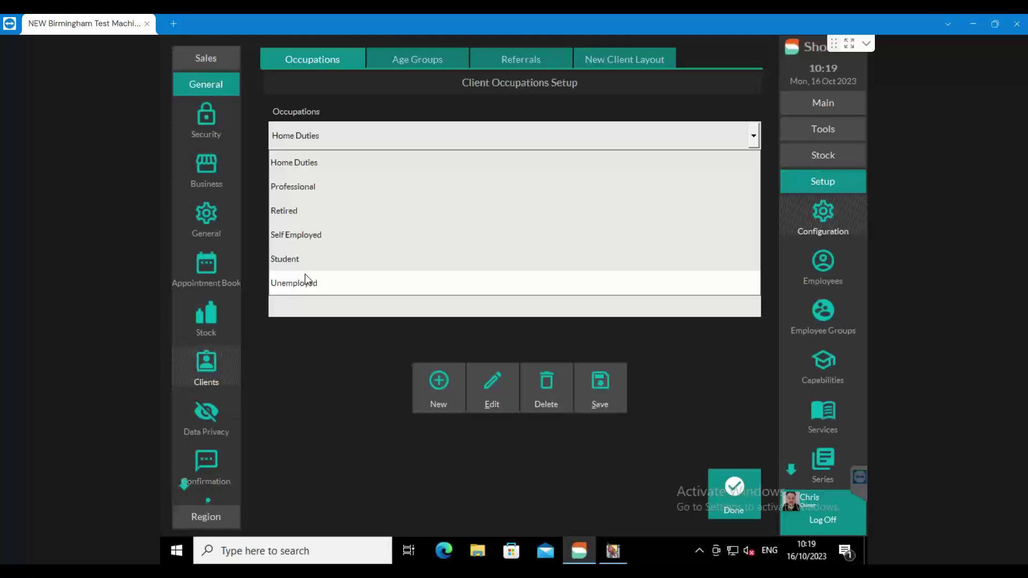
pyautogui.click(419, 54)
pyautogui.click(419, 56)
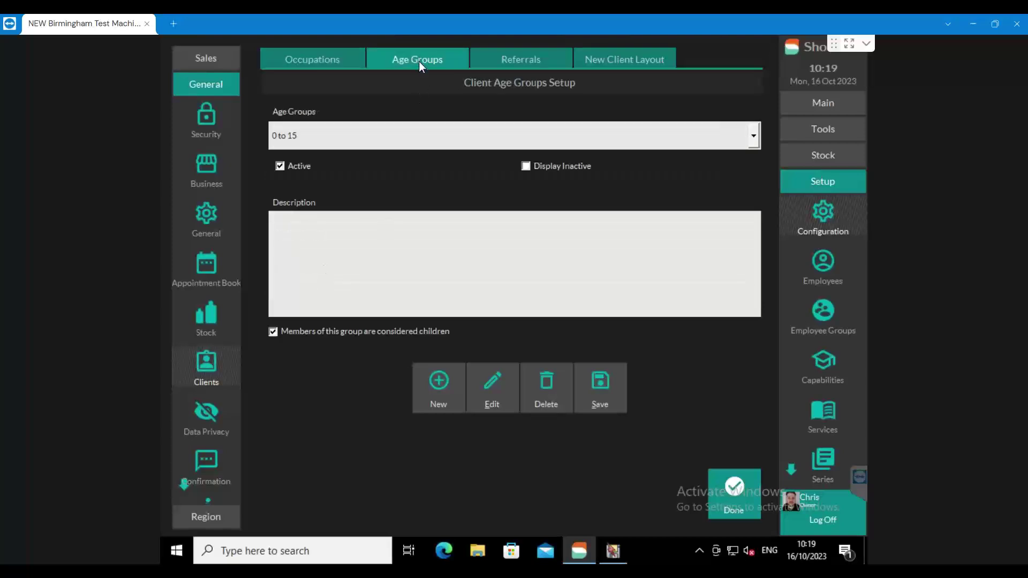
pyautogui.click(327, 136)
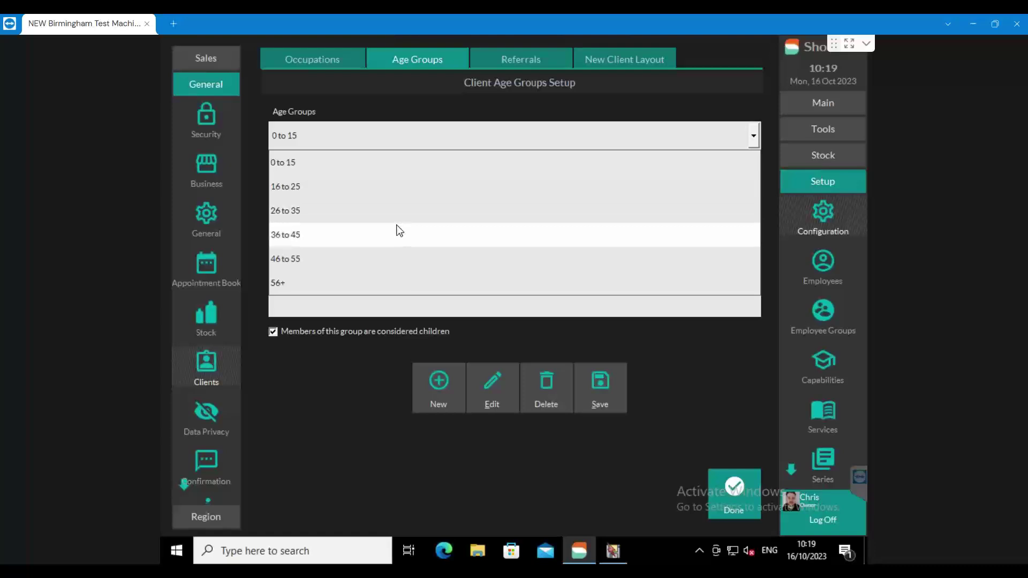
pyautogui.click(512, 56)
pyautogui.click(513, 58)
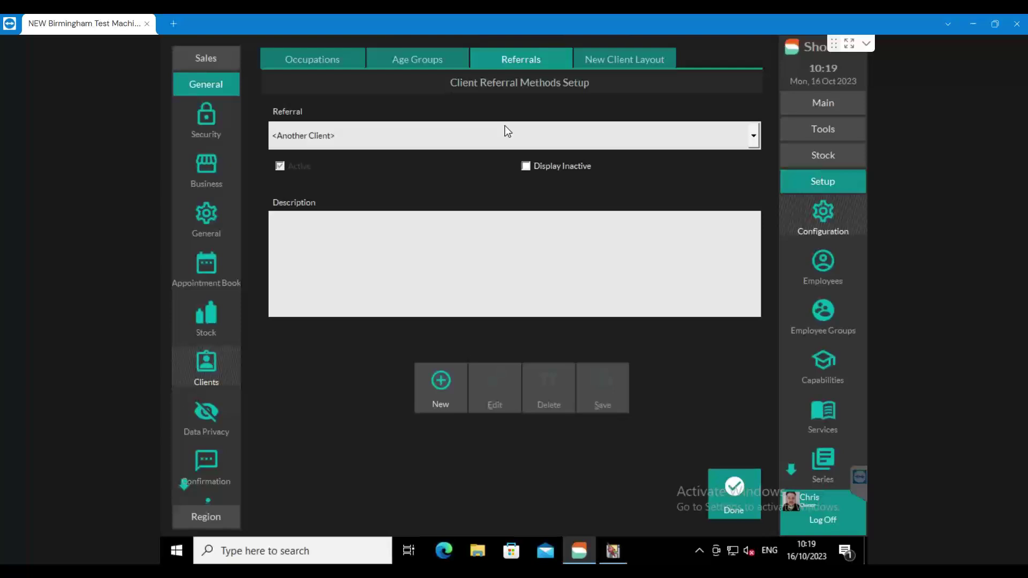
pyautogui.click(399, 138)
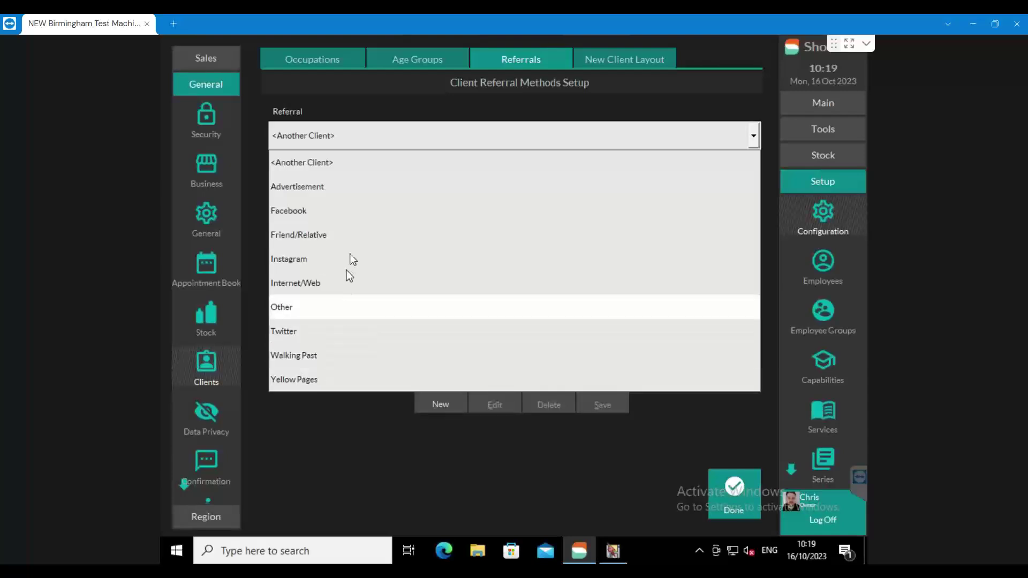
pyautogui.click(340, 458)
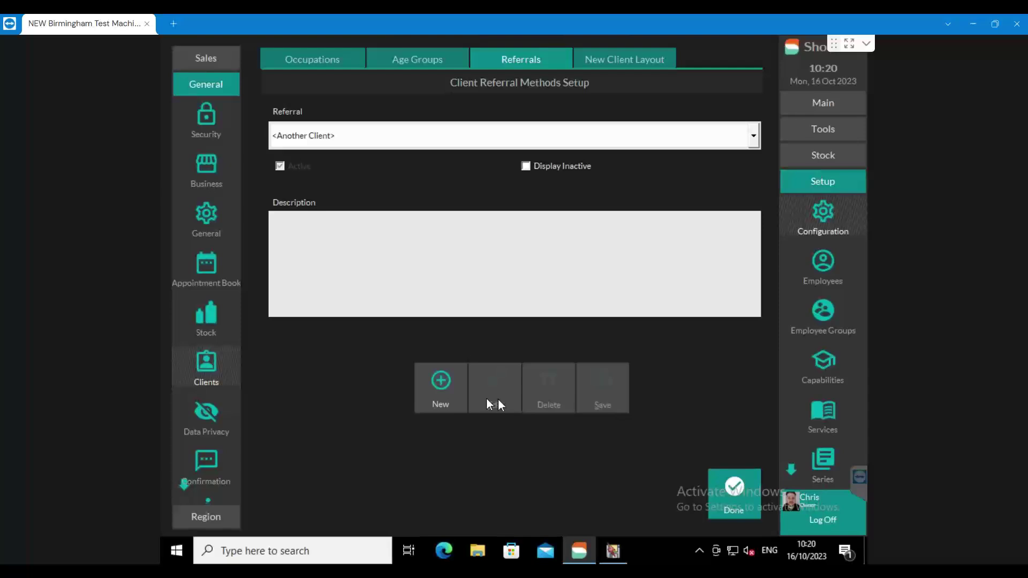
# - Create a client referral method named Tik Tok without a description and save it
pyautogui.click(448, 374)
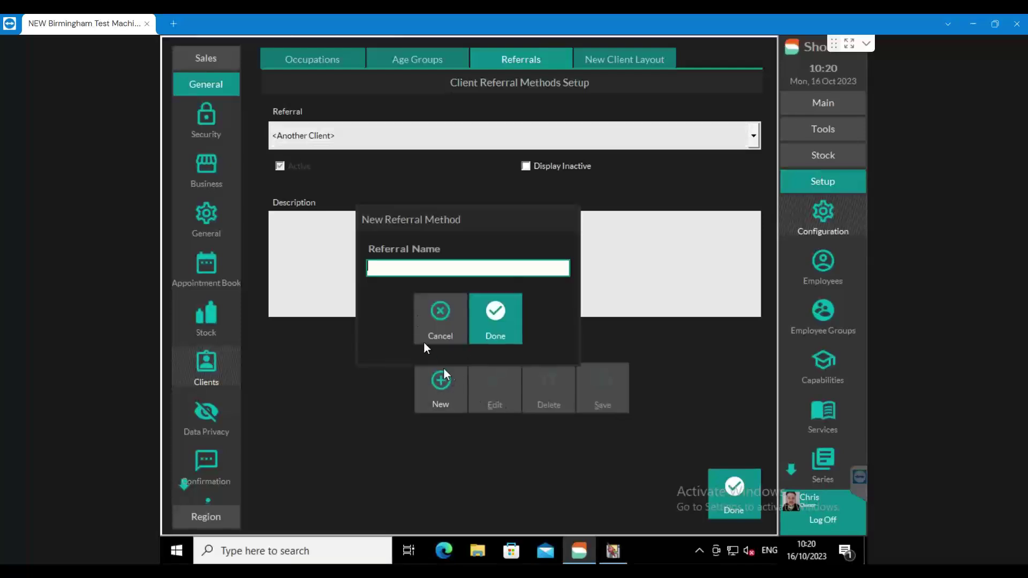
pyautogui.write('Tik Tok')
pyautogui.click(497, 316)
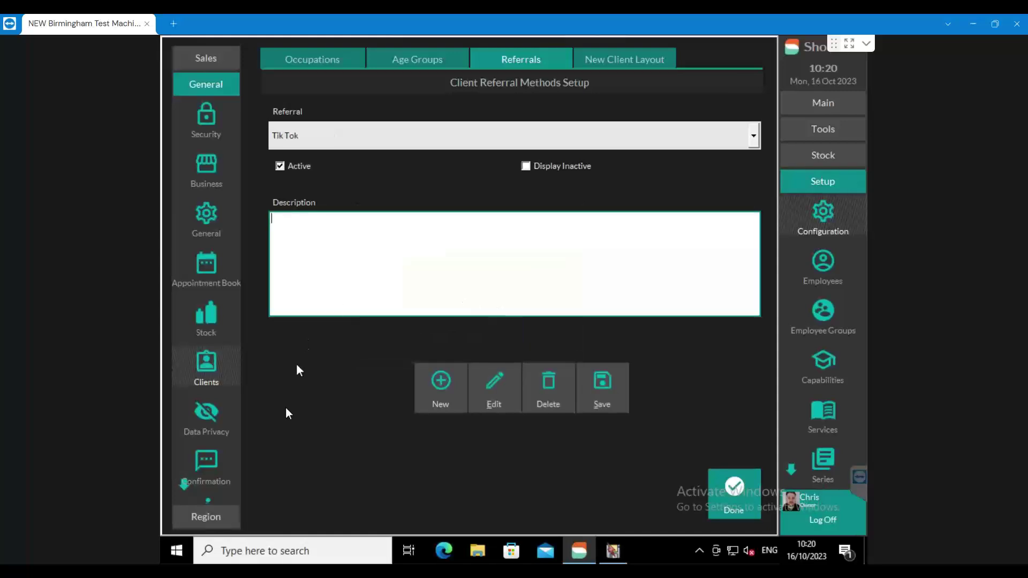
pyautogui.click(378, 231)
pyautogui.click(604, 379)
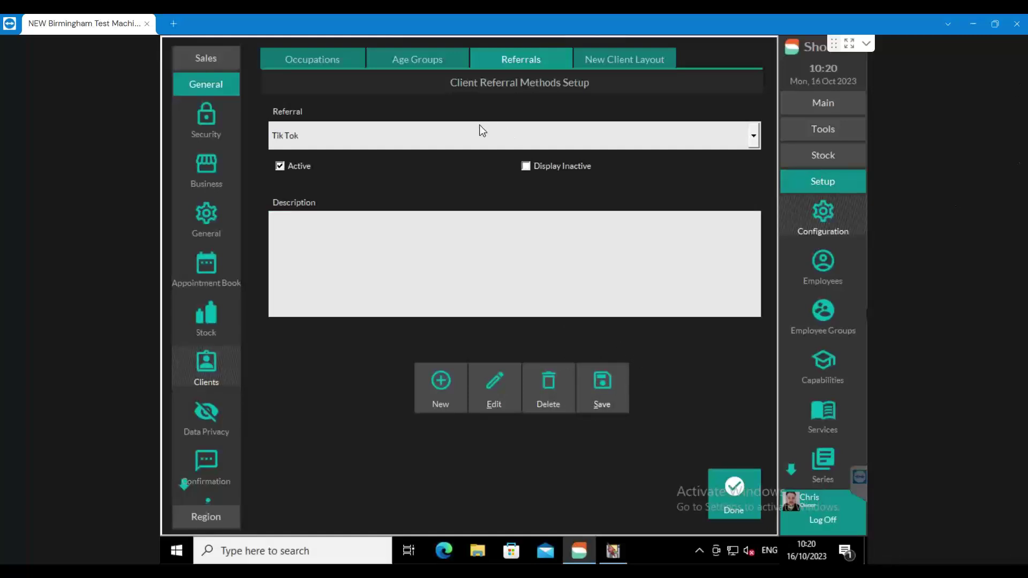
# - Go to the New Client Layout setup and examine the Quick, Detailed and All options in the new client form, choosing Quick
pyautogui.click(620, 59)
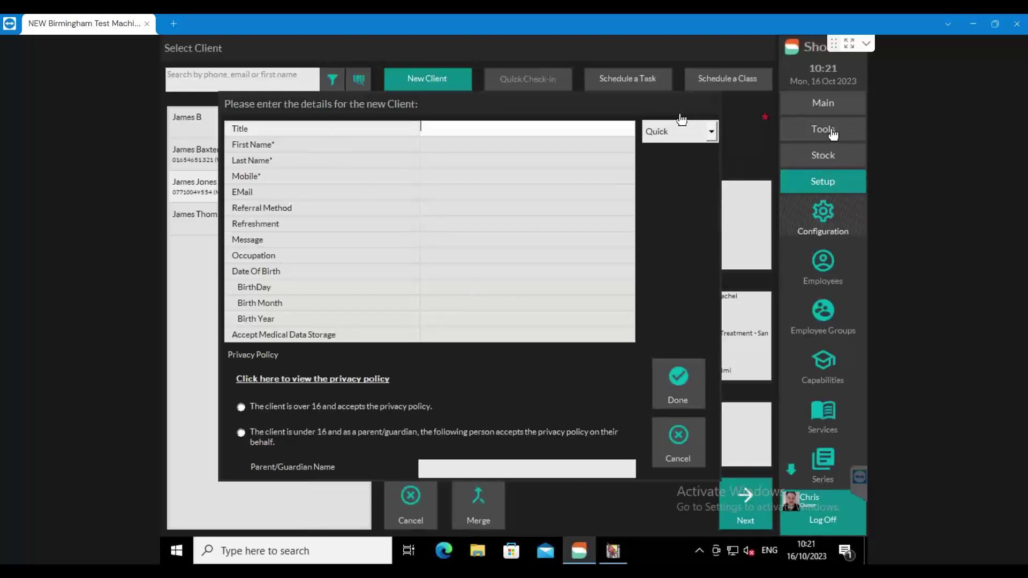
pyautogui.click(711, 133)
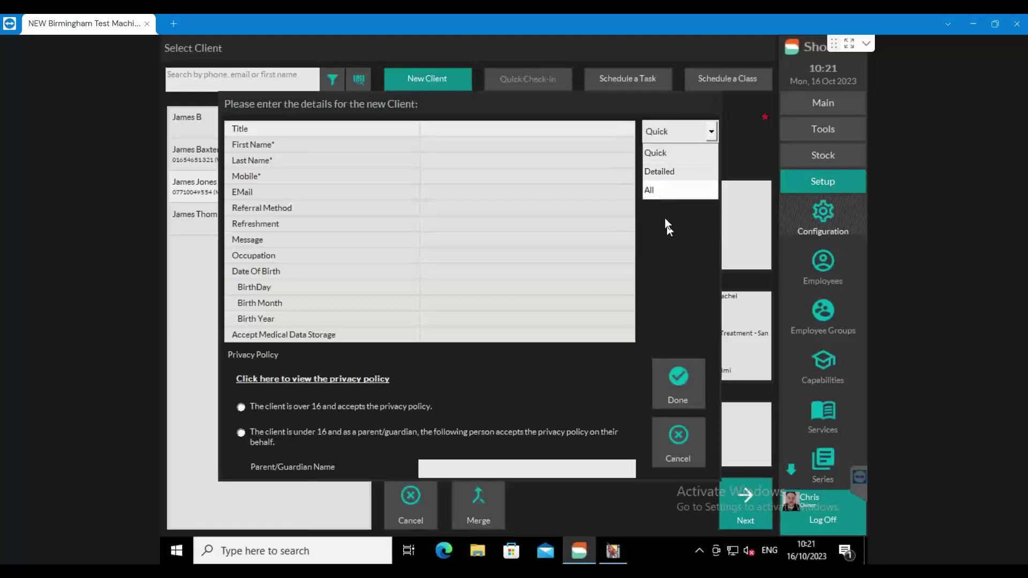
pyautogui.click(658, 161)
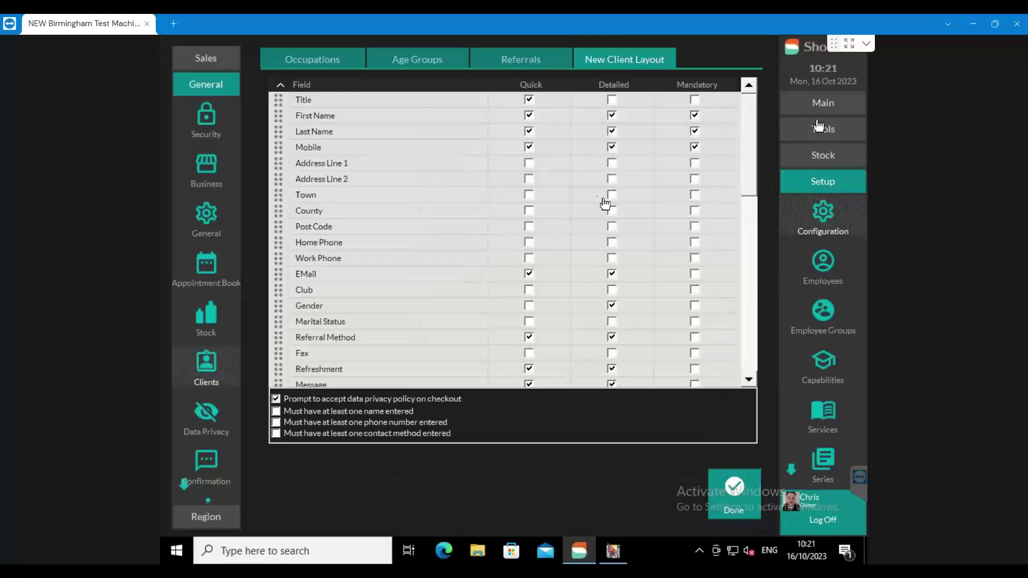
# - Exclude Title from the Quick new client layout, and switch the Quick setting of Referral Method off and on again
pyautogui.click(529, 99)
pyautogui.click(528, 336)
pyautogui.click(528, 336)
# - Go to the client selection and open the profile of the selected client
pyautogui.click(819, 116)
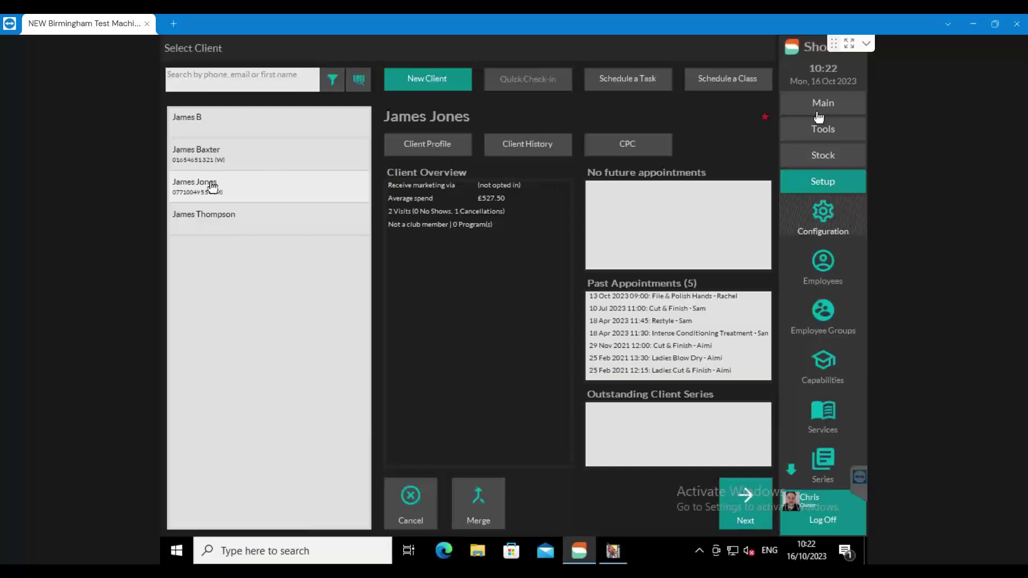
pyautogui.click(419, 145)
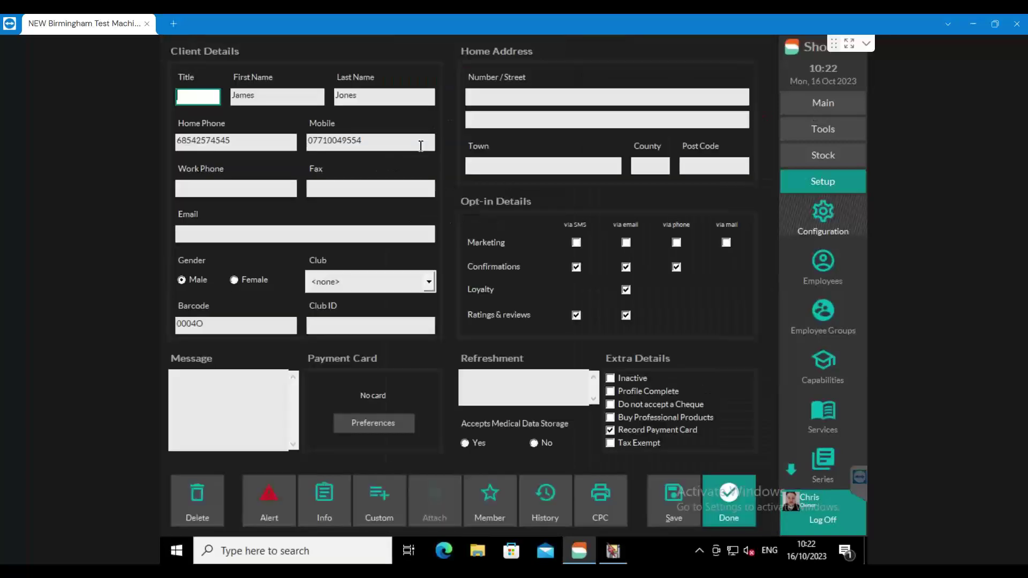
# - Check the two Number / Street address lines in the client's profile and close the profile
pyautogui.click(482, 100)
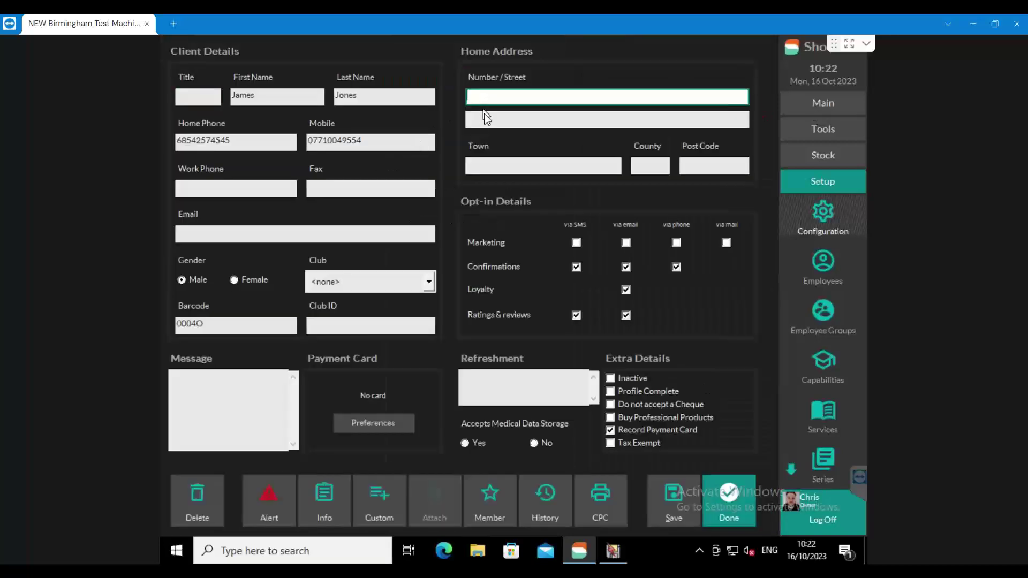
pyautogui.click(484, 119)
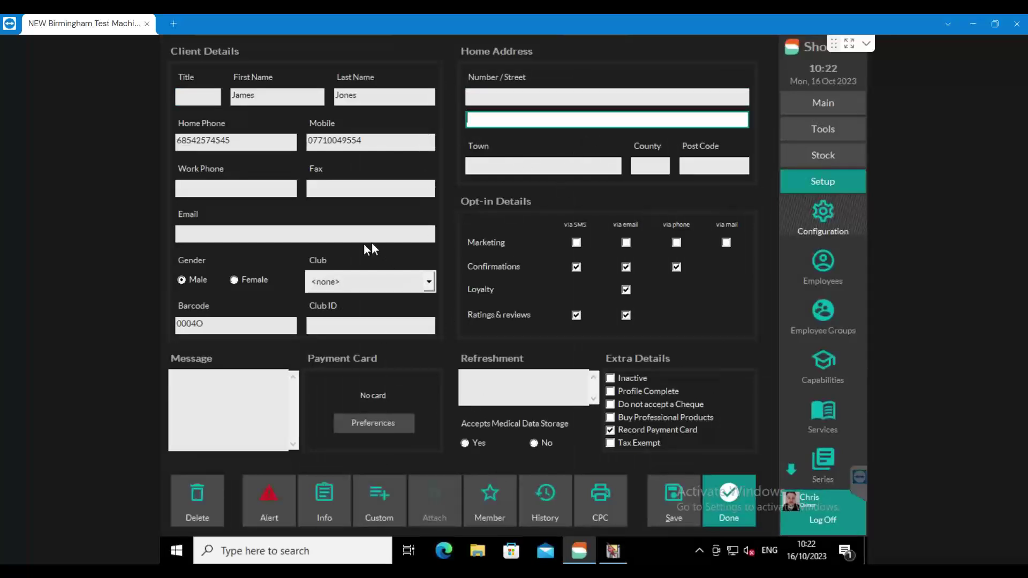
pyautogui.click(727, 492)
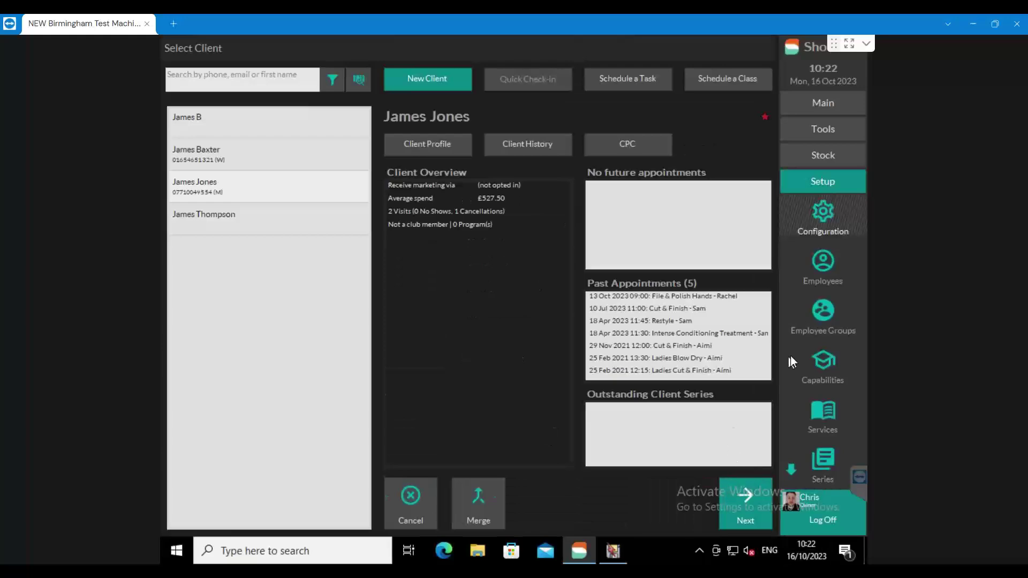
# - Return to the New Client Layout setup and switch the requirement for at least one name on and off again
pyautogui.click(828, 224)
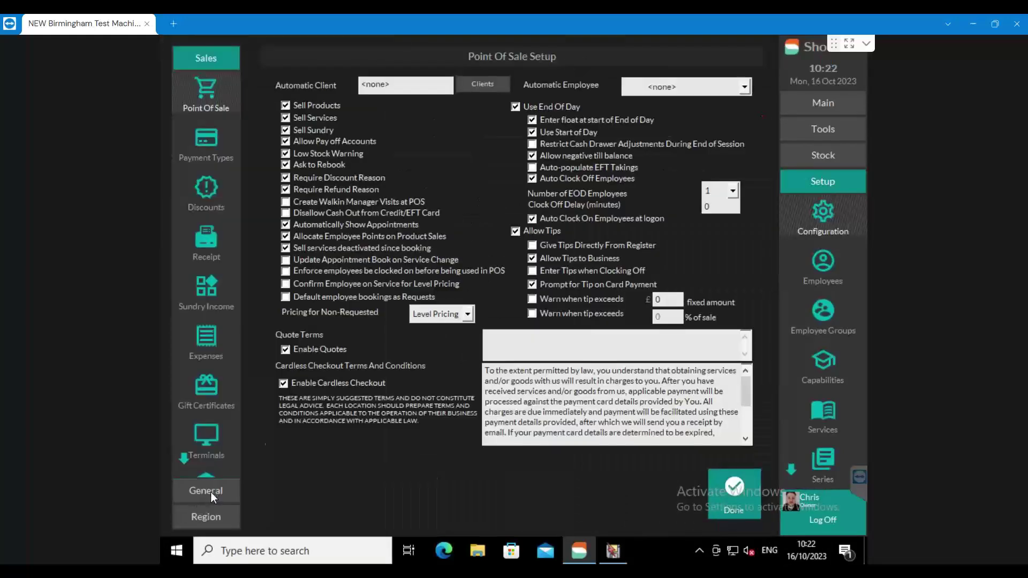
pyautogui.click(204, 367)
pyautogui.click(624, 59)
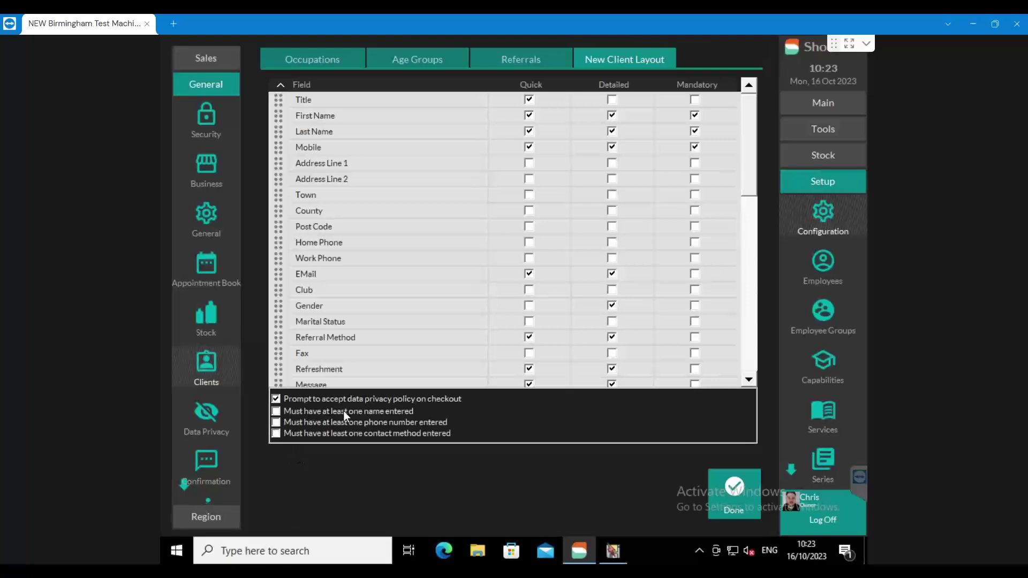
pyautogui.click(286, 409)
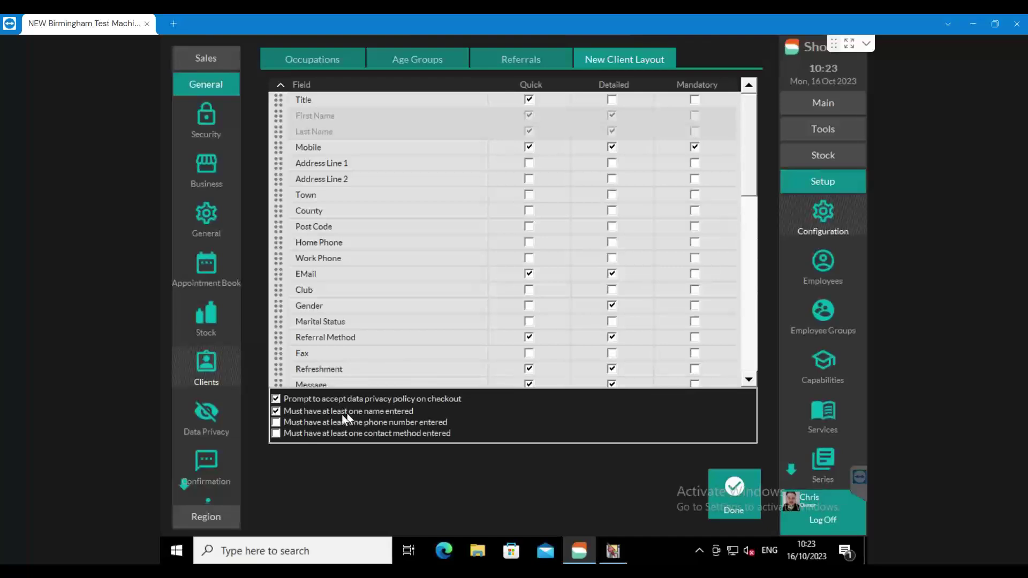
pyautogui.click(298, 413)
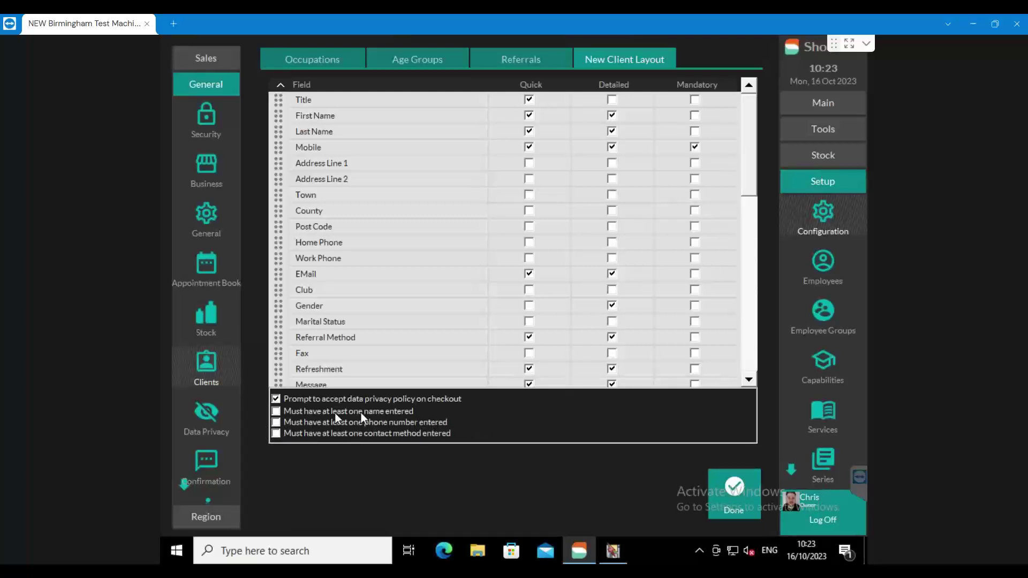
# - Switch the requirements for at least one phone number and at least one contact method on and off again, one after the other
pyautogui.click(276, 422)
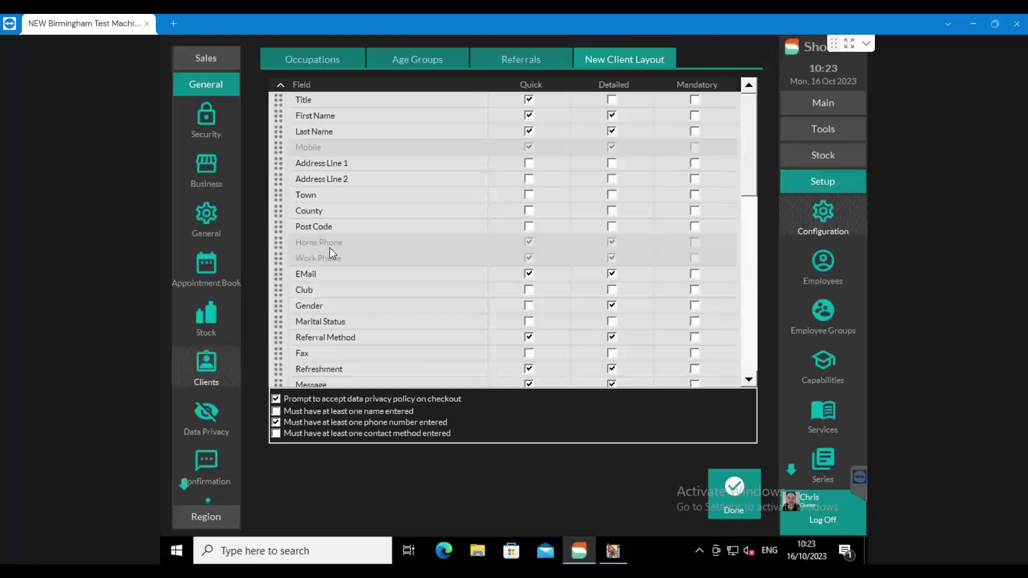
pyautogui.click(280, 423)
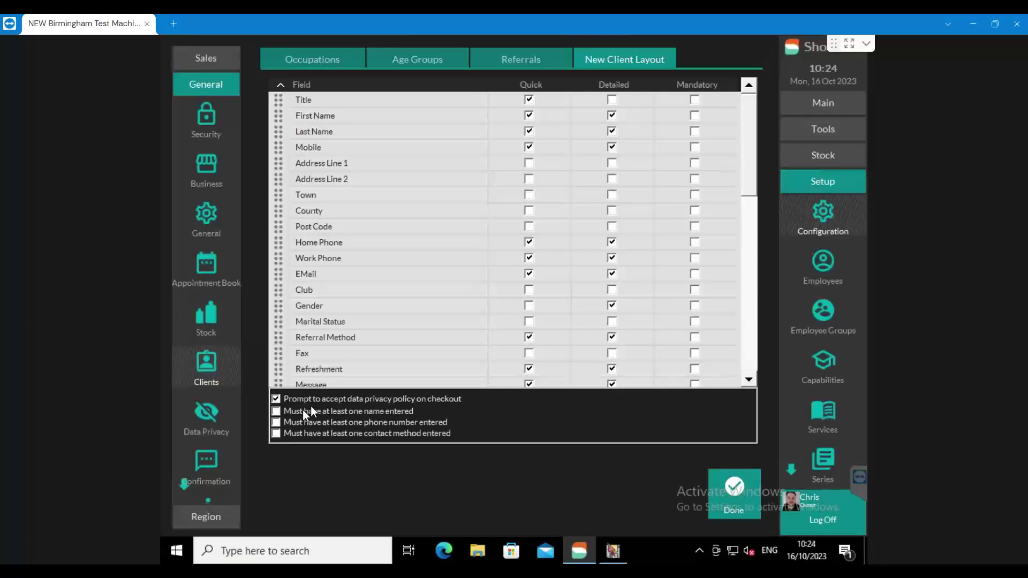
pyautogui.click(277, 434)
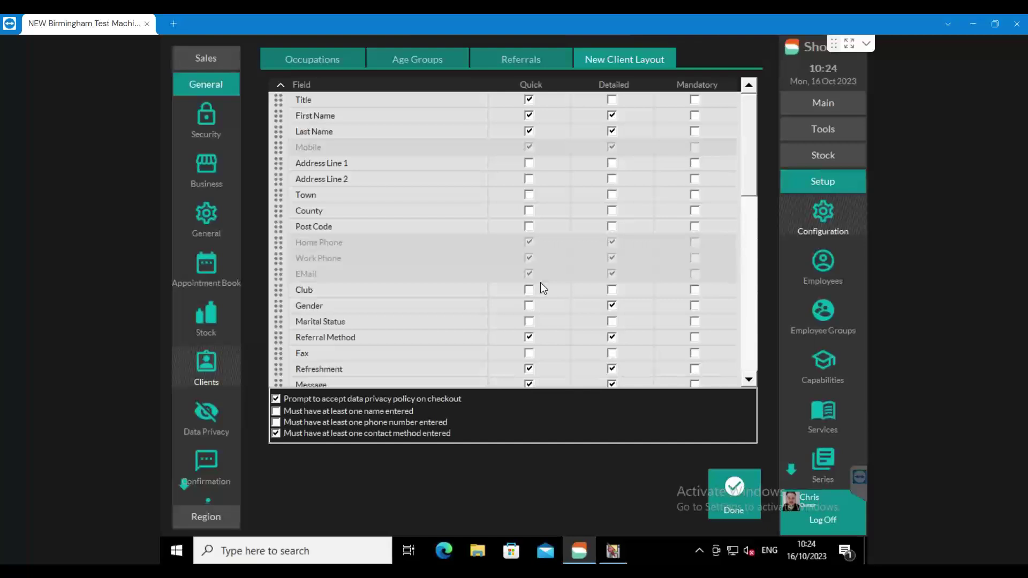
pyautogui.click(276, 433)
# - Make First Name, Last Name and Mobile mandatory in the new client layout and save the configuration
pyautogui.click(694, 116)
pyautogui.click(695, 131)
pyautogui.click(694, 147)
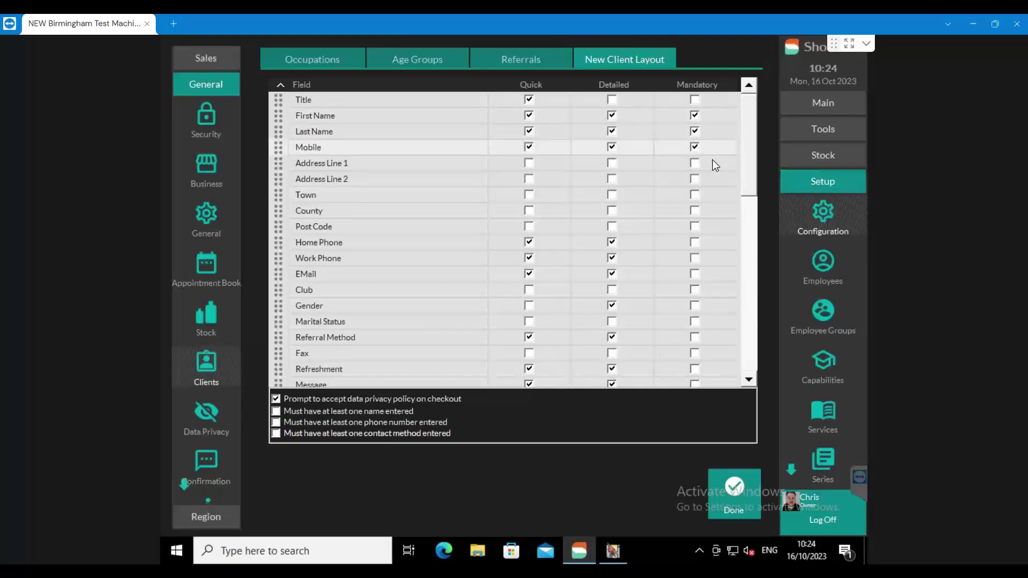
pyautogui.click(734, 483)
pyautogui.click(651, 292)
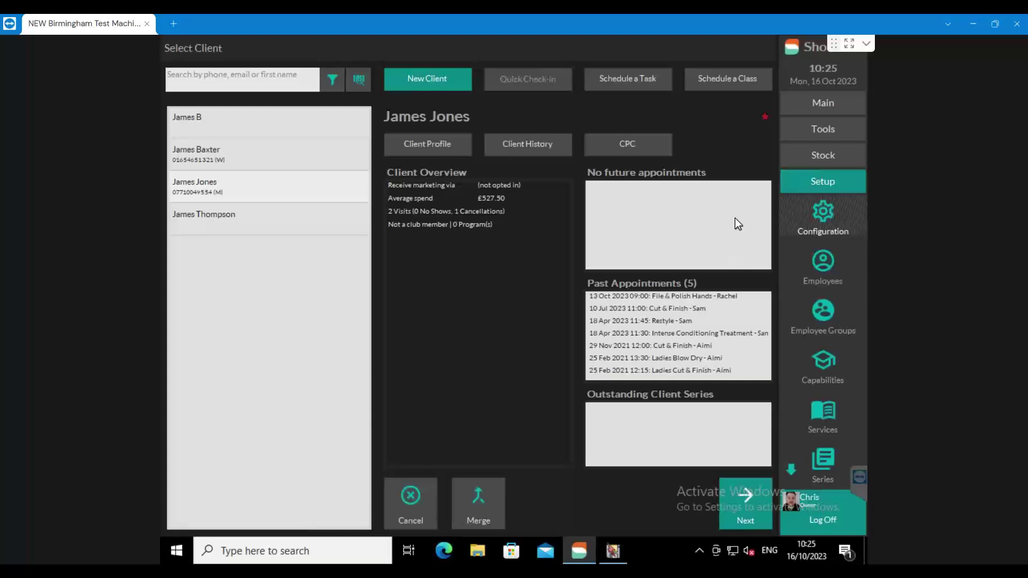
# - Add a schedule type named Maternity with a purple colour in the Schedule Type Setup
pyautogui.click(823, 203)
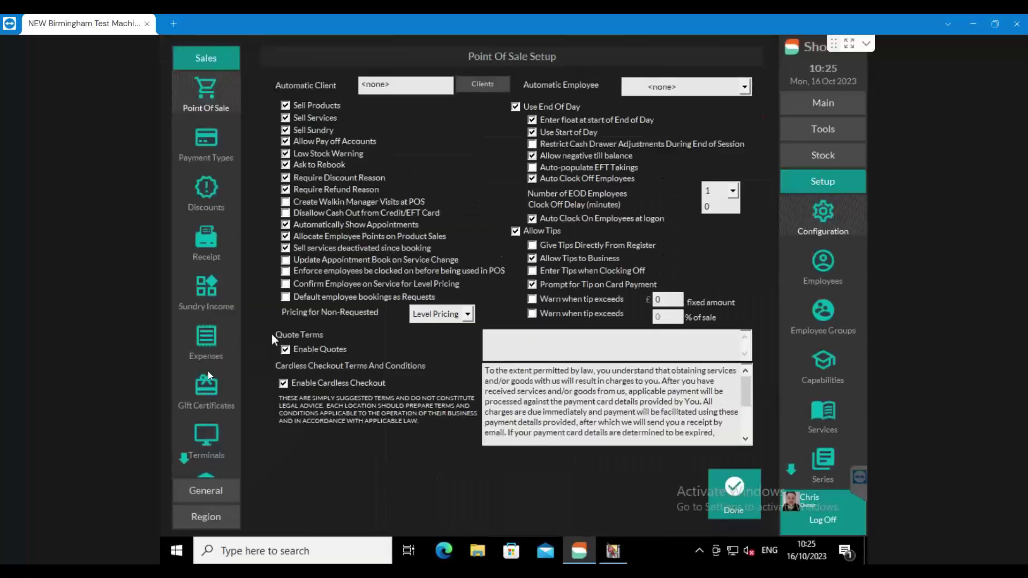
pyautogui.click(197, 493)
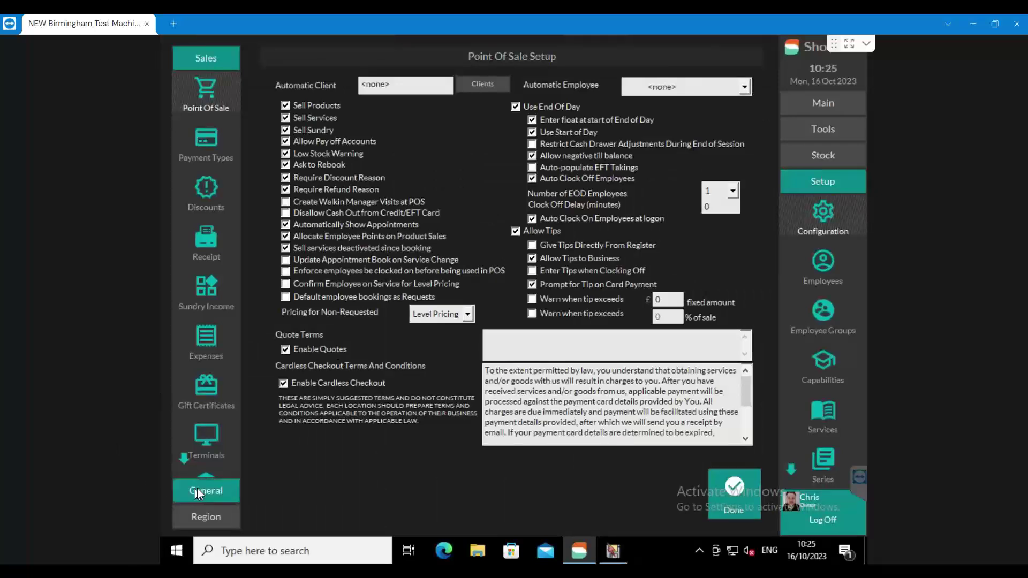
pyautogui.click(184, 484)
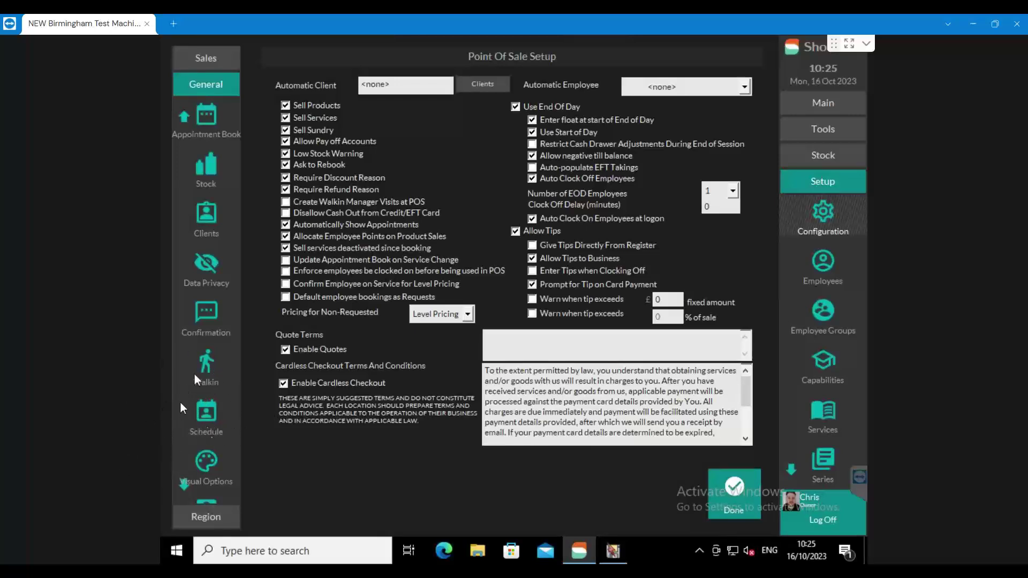
pyautogui.click(200, 410)
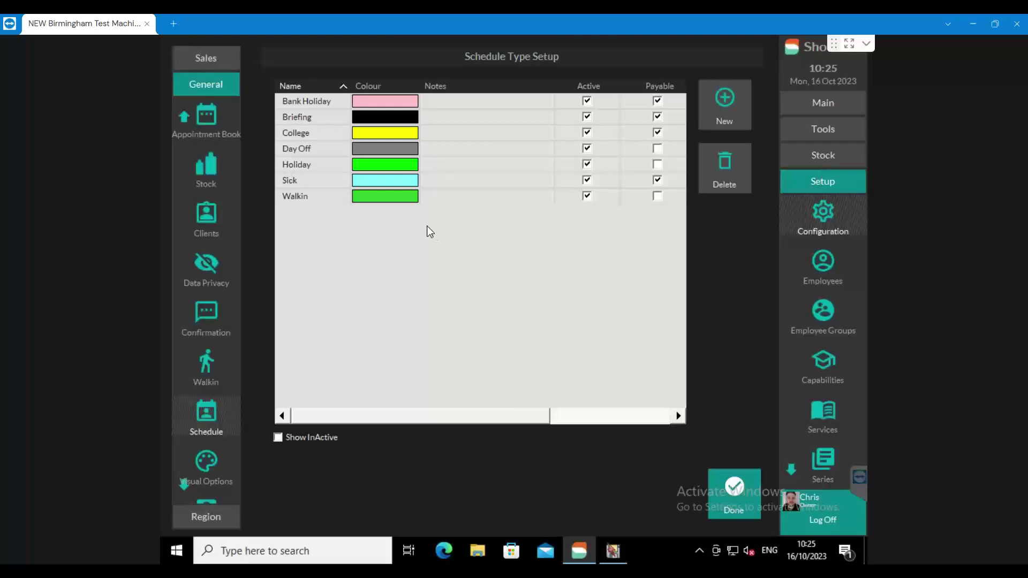
pyautogui.click(736, 95)
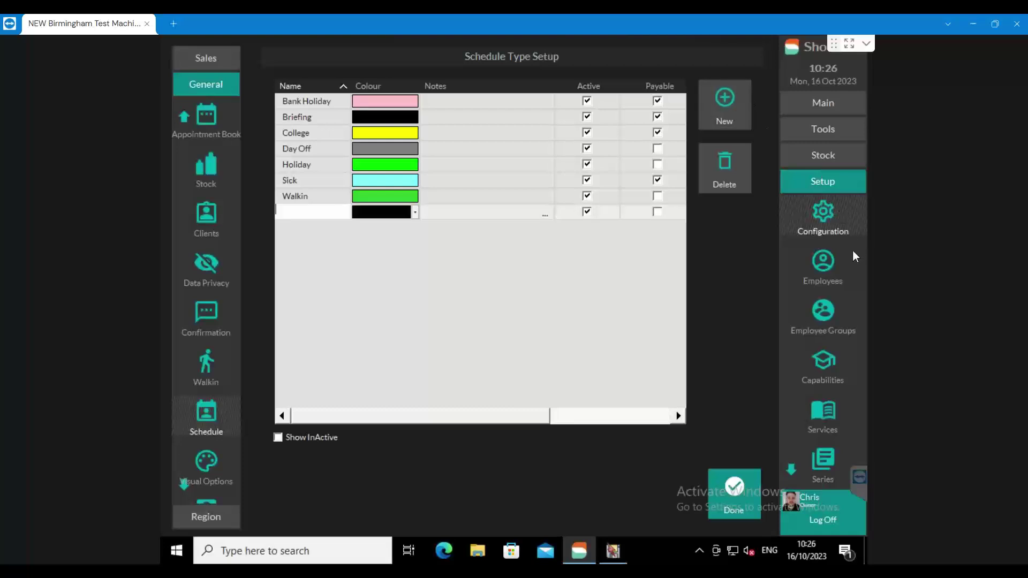
pyautogui.click(317, 215)
pyautogui.write('Maternity')
pyautogui.click(416, 214)
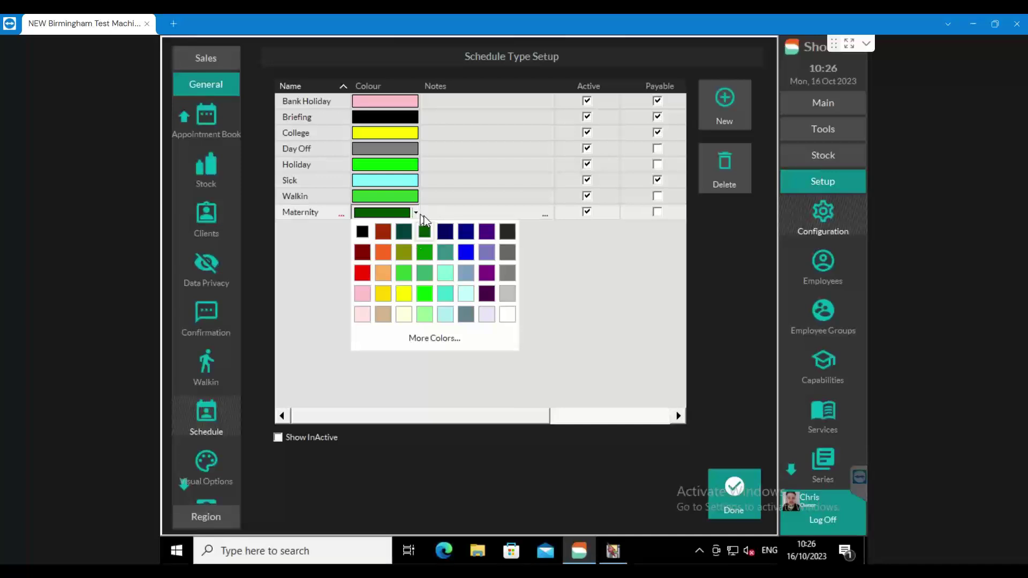
pyautogui.click(486, 273)
# - Switch Payable and Allow Bookings on and off again for the Walkin schedule type, and toggle its Allow Walk-ins option
pyautogui.moveTo(497, 411); pyautogui.dragTo(543, 415)
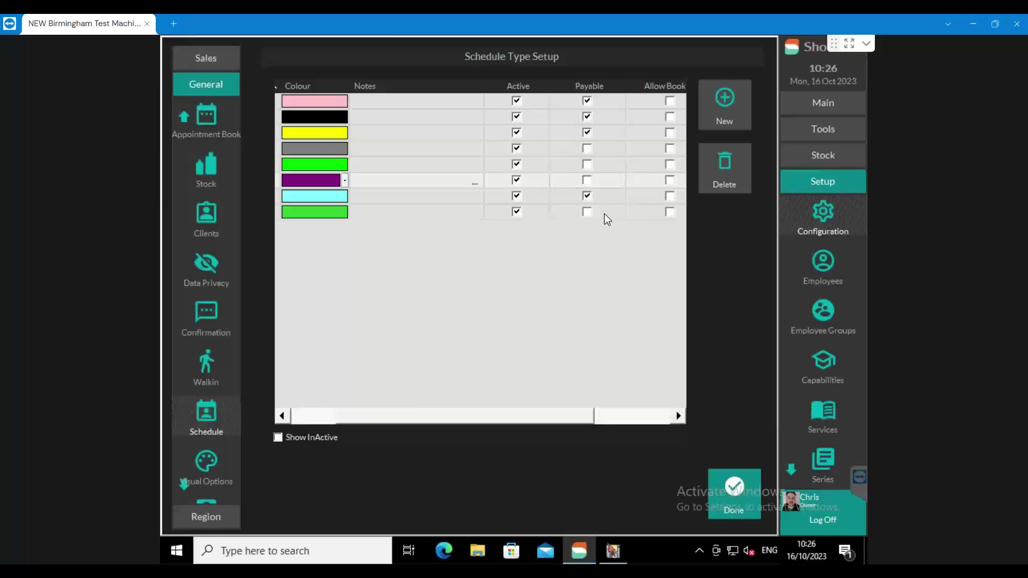
pyautogui.click(587, 212)
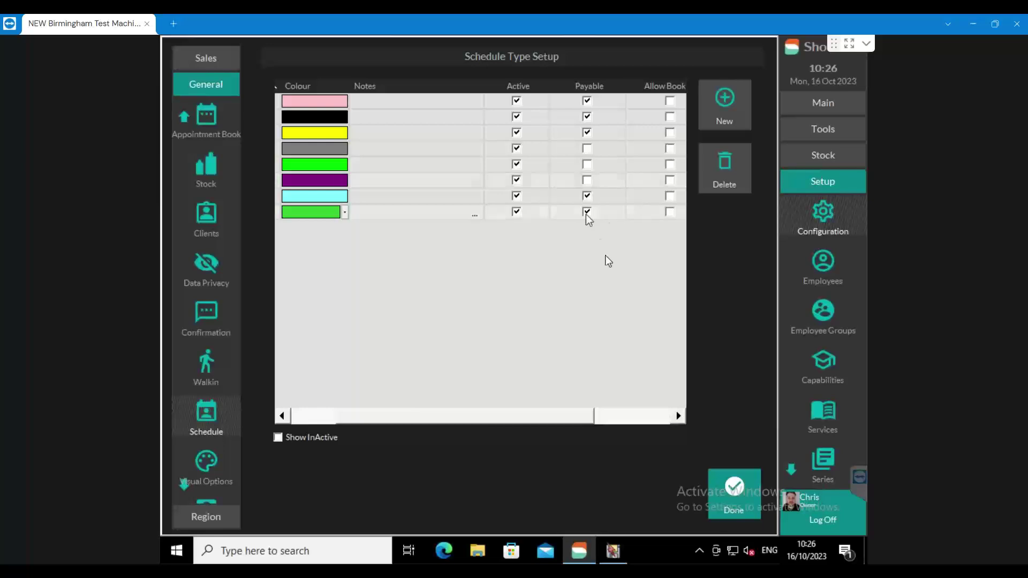
pyautogui.click(586, 212)
pyautogui.moveTo(556, 417); pyautogui.dragTo(618, 417)
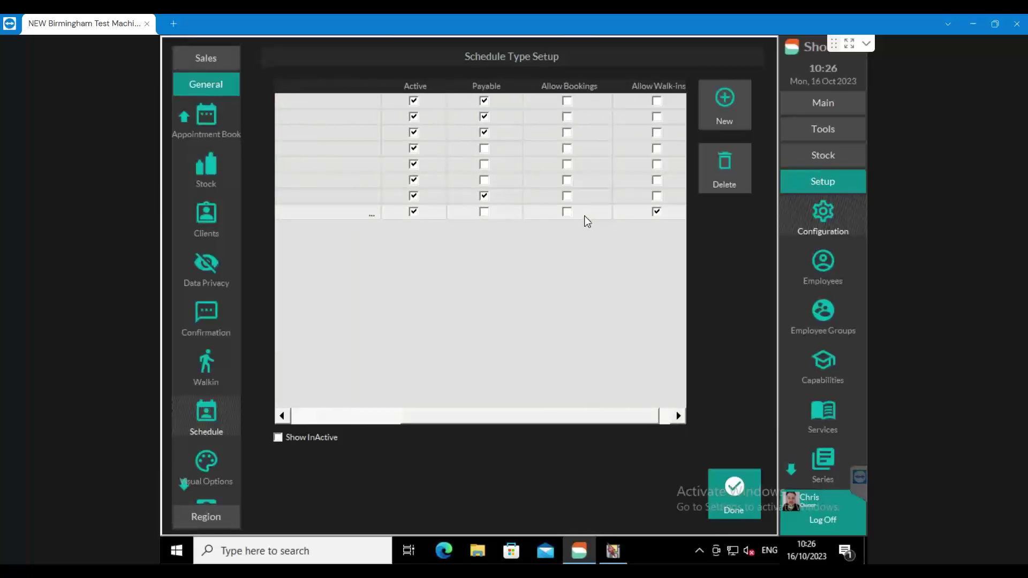
pyautogui.click(567, 212)
pyautogui.click(567, 212)
pyautogui.click(657, 212)
pyautogui.click(566, 212)
pyautogui.click(567, 211)
# - Save the schedule type setup and open the Employee Schedule
pyautogui.moveTo(553, 416); pyautogui.dragTo(473, 421)
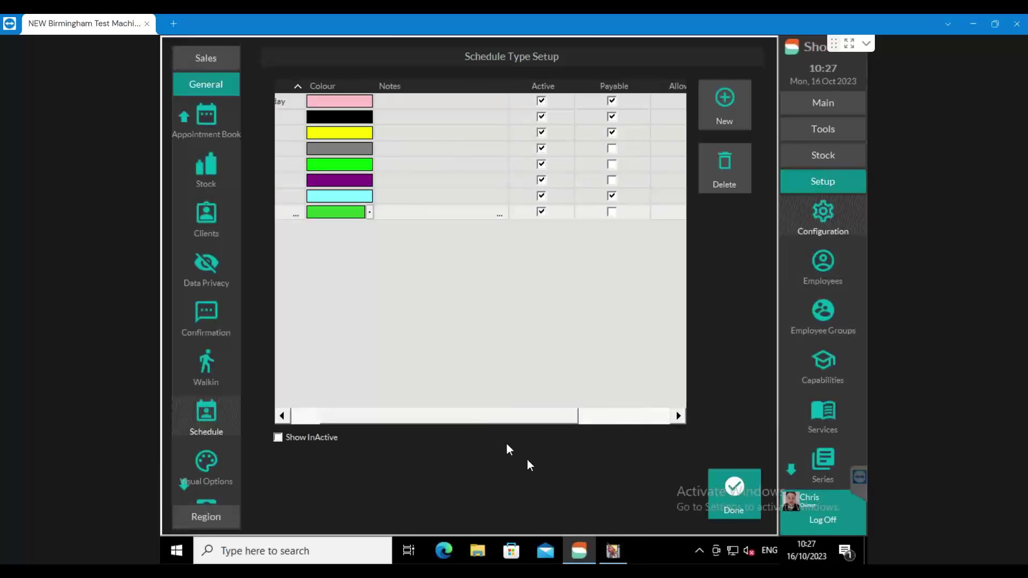
pyautogui.click(734, 491)
pyautogui.click(658, 297)
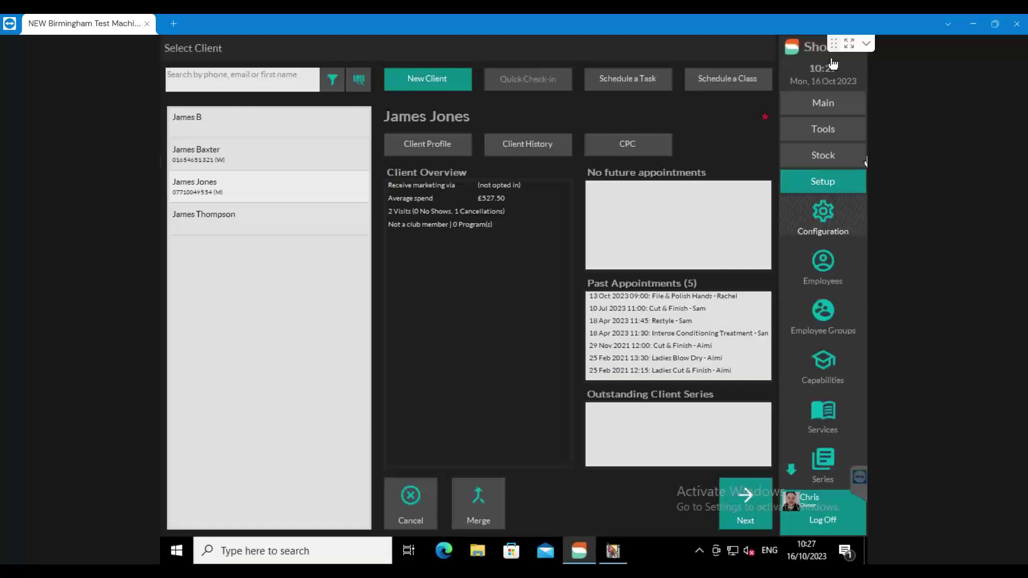
pyautogui.click(829, 133)
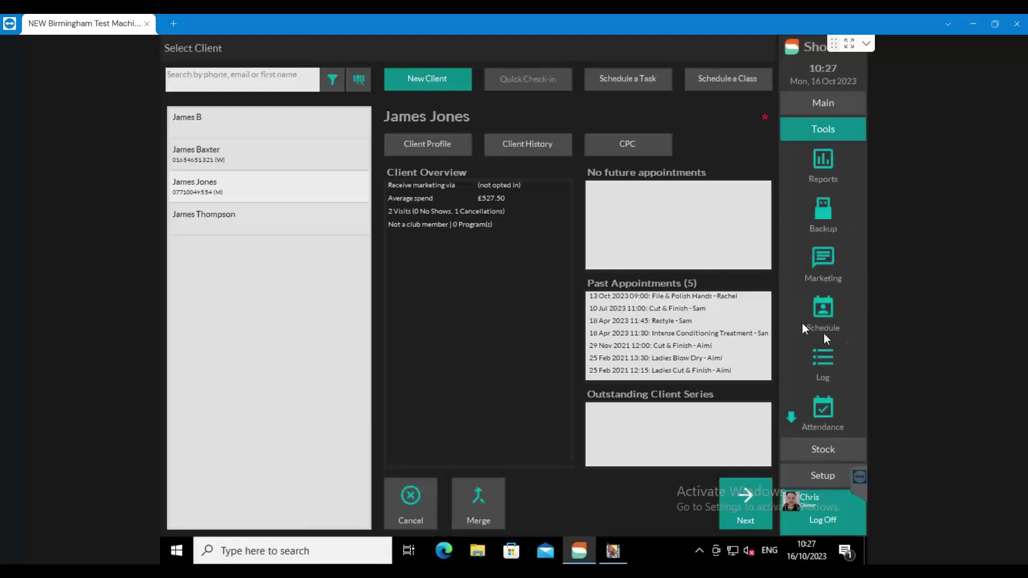
pyautogui.click(858, 313)
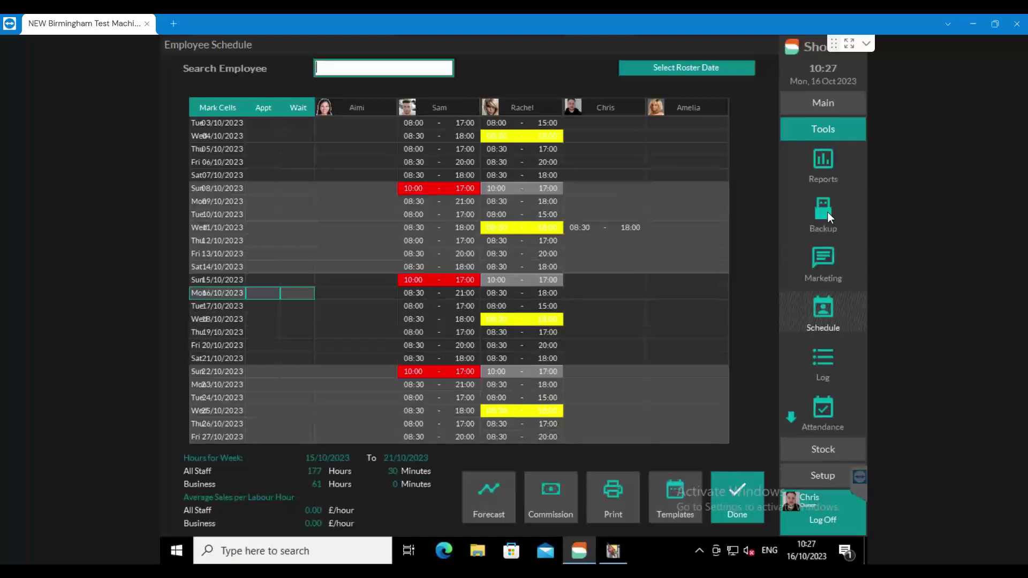
# - Examine the employees' rostered hours from October into November and return to the current week
pyautogui.click(452, 438)
pyautogui.scroll(-5, 454, 466)
pyautogui.scroll(-4, 454, 465)
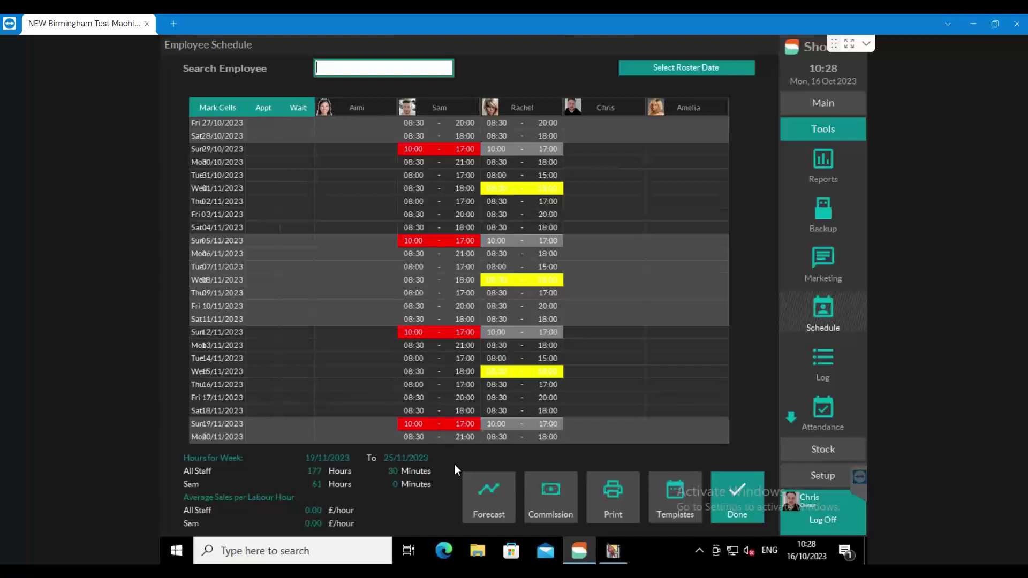
pyautogui.click(615, 325)
pyautogui.click(605, 203)
pyautogui.scroll(3, 598, 98)
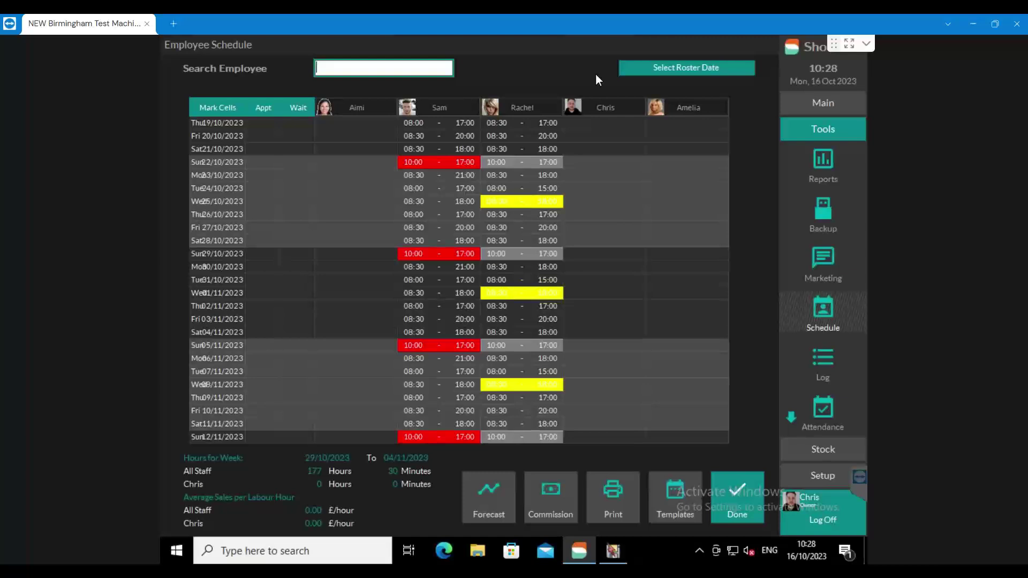
pyautogui.scroll(3, 599, 161)
pyautogui.scroll(1, 611, 150)
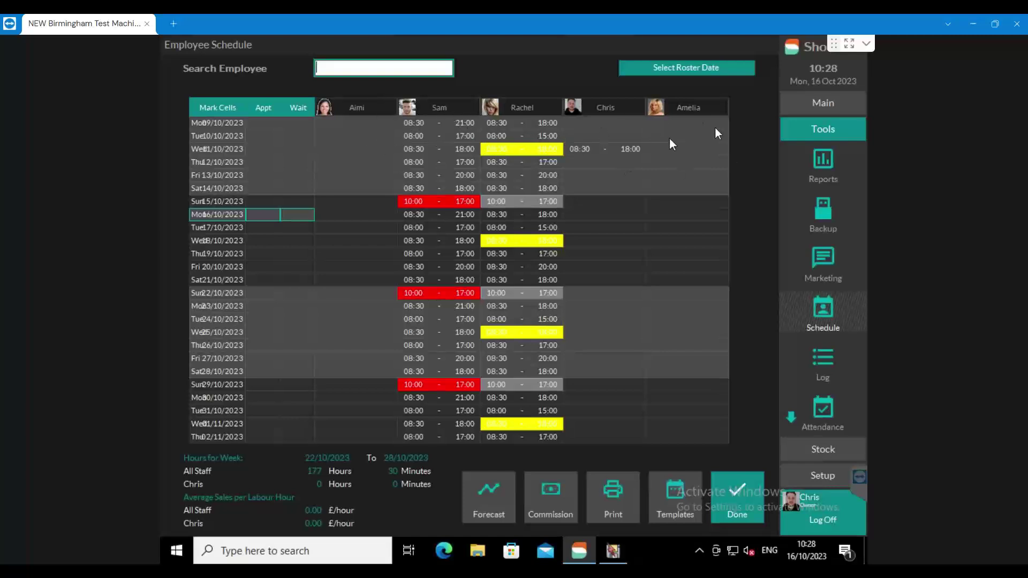
# - Search the schedule for one employee's first name and another's, clearing the search after each
pyautogui.write('chris')
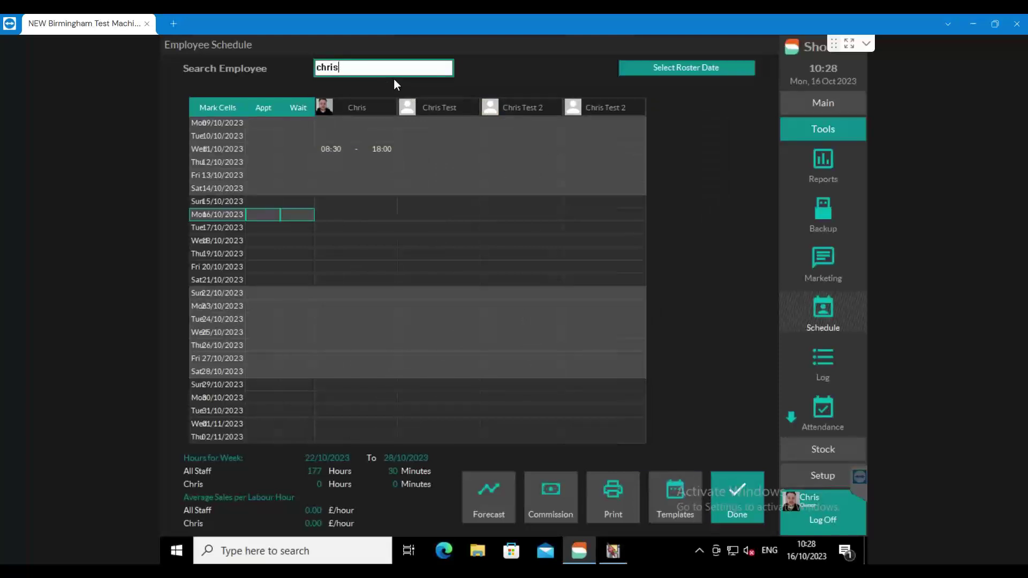
pyautogui.press('BackSpace')
pyautogui.press('BackSpace')
pyautogui.press('BackSpace')
pyautogui.press('BackSpace')
pyautogui.press('BackSpace')
pyautogui.write('amel')
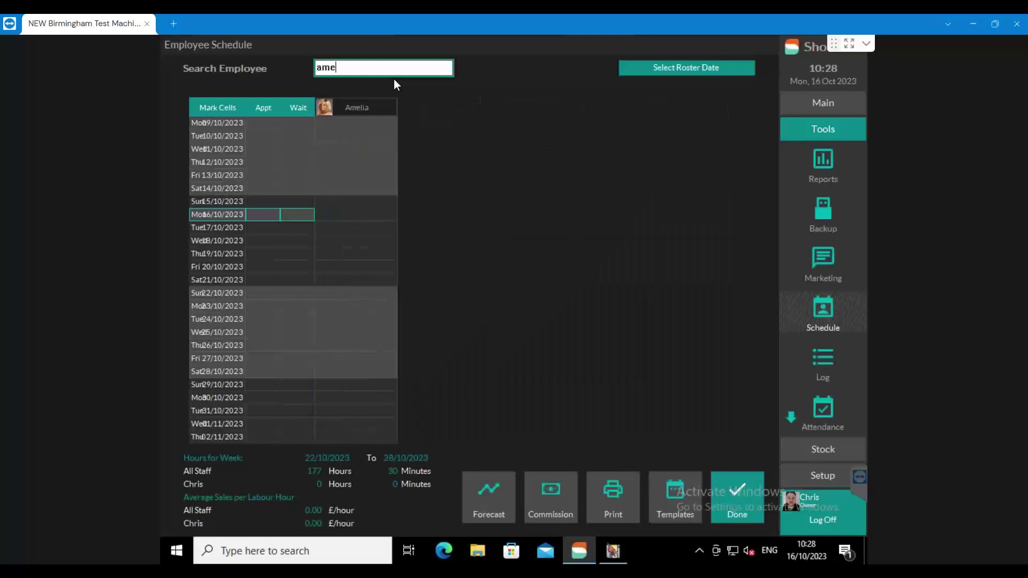
pyautogui.press('BackSpace')
pyautogui.press('BackSpace')
pyautogui.press('BackSpace')
pyautogui.press('BackSpace')
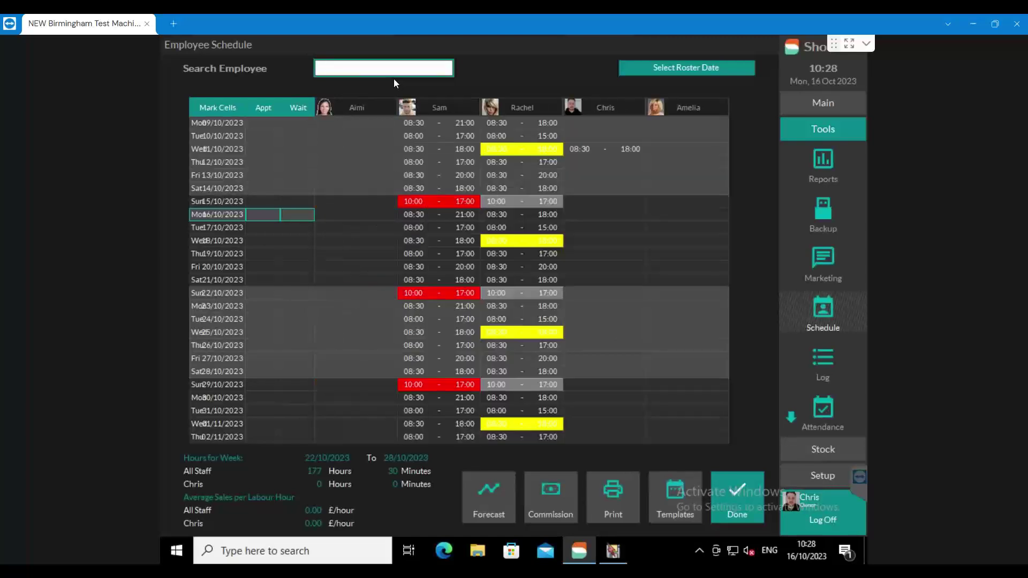
# - Filter the schedule by the employee's first name, and open the holiday entry for Mon 13 Nov 2023 and cancel it
pyautogui.write('chris')
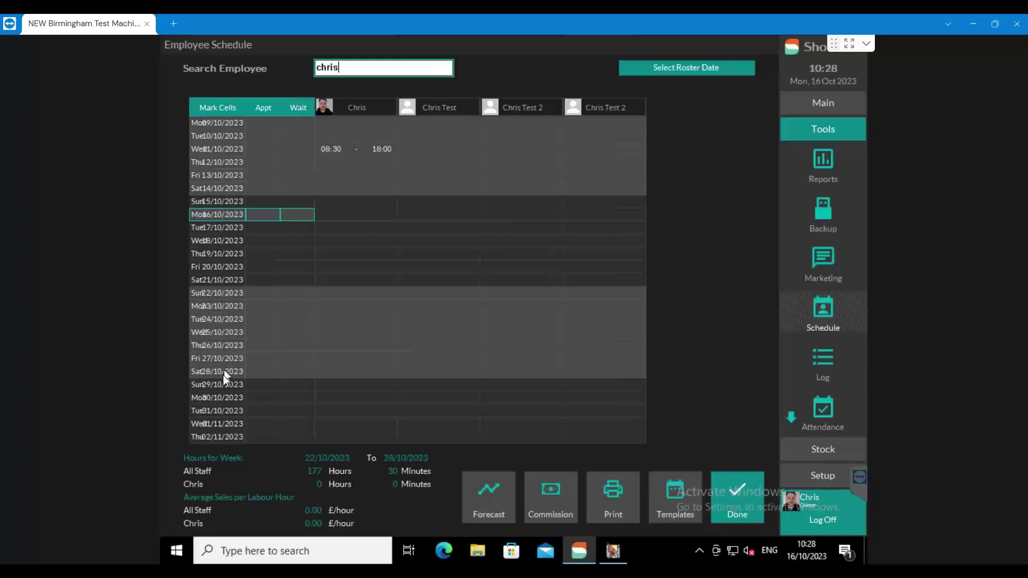
pyautogui.scroll(-5, 220, 423)
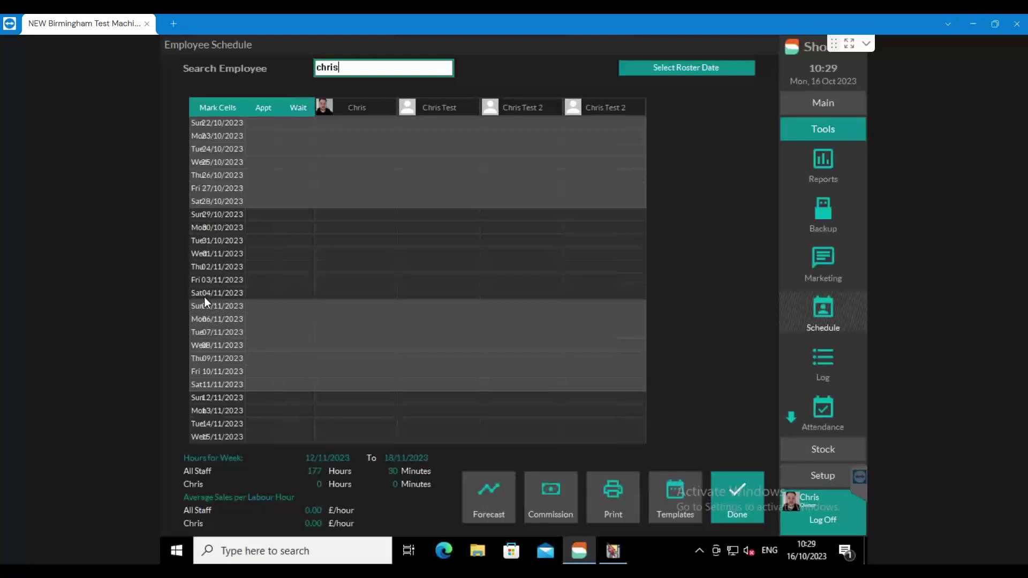
pyautogui.click(217, 410)
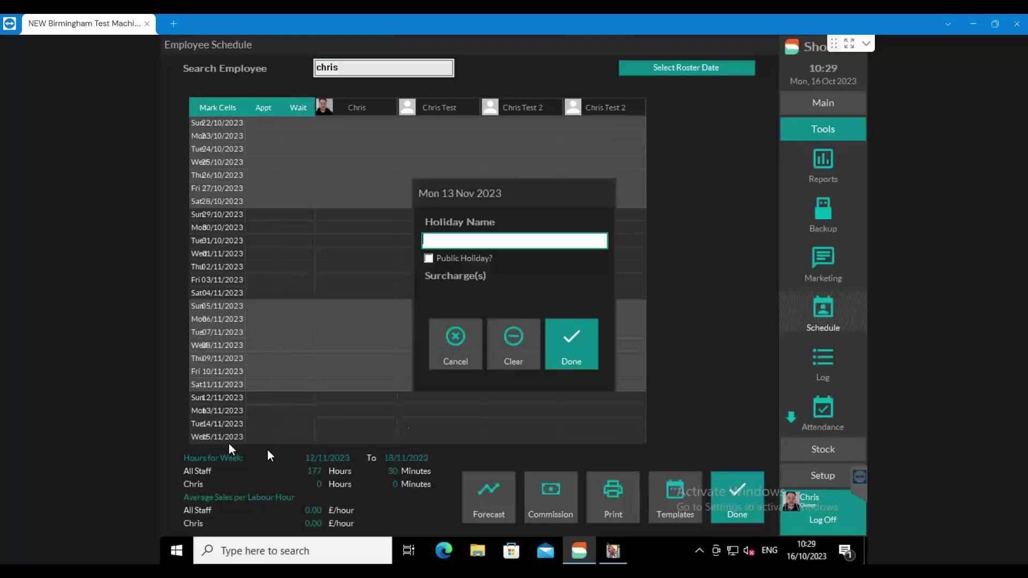
pyautogui.click(447, 351)
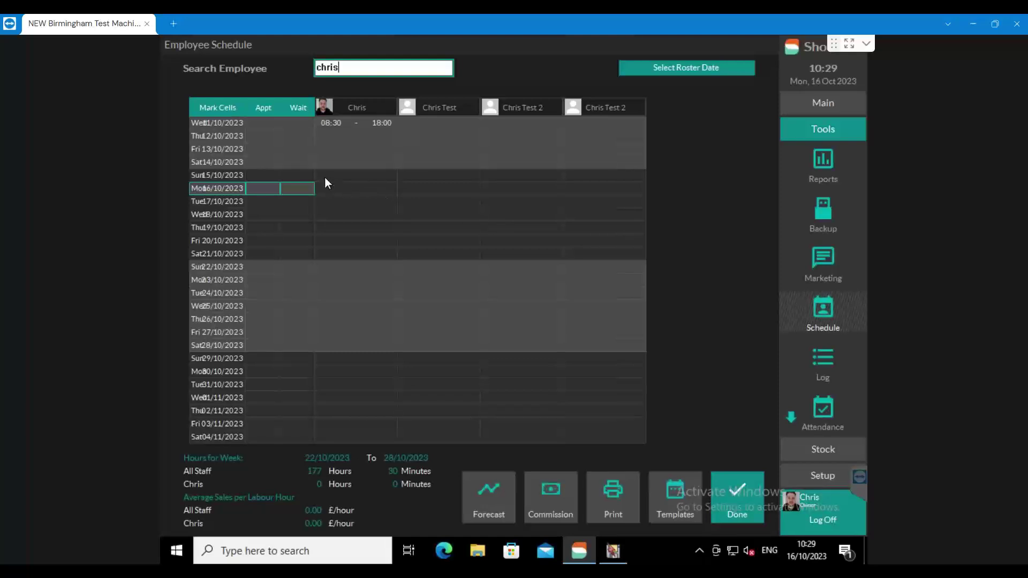
# - Add a Day Off shift from 10:00 to 17:00 for the employee on Sun 15 Oct 2023
pyautogui.doubleClick(346, 176)
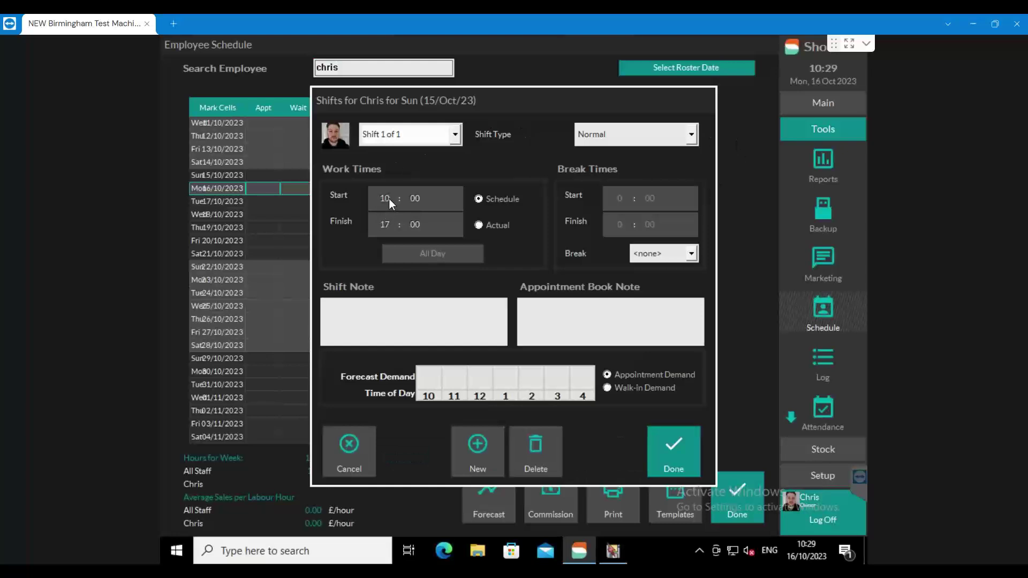
pyautogui.click(626, 140)
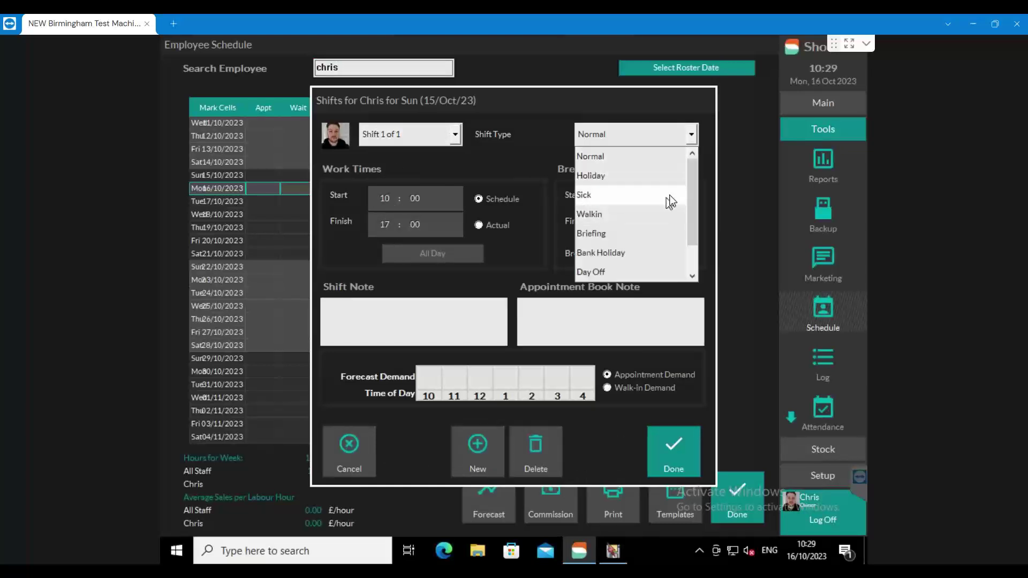
pyautogui.moveTo(692, 183); pyautogui.dragTo(699, 204)
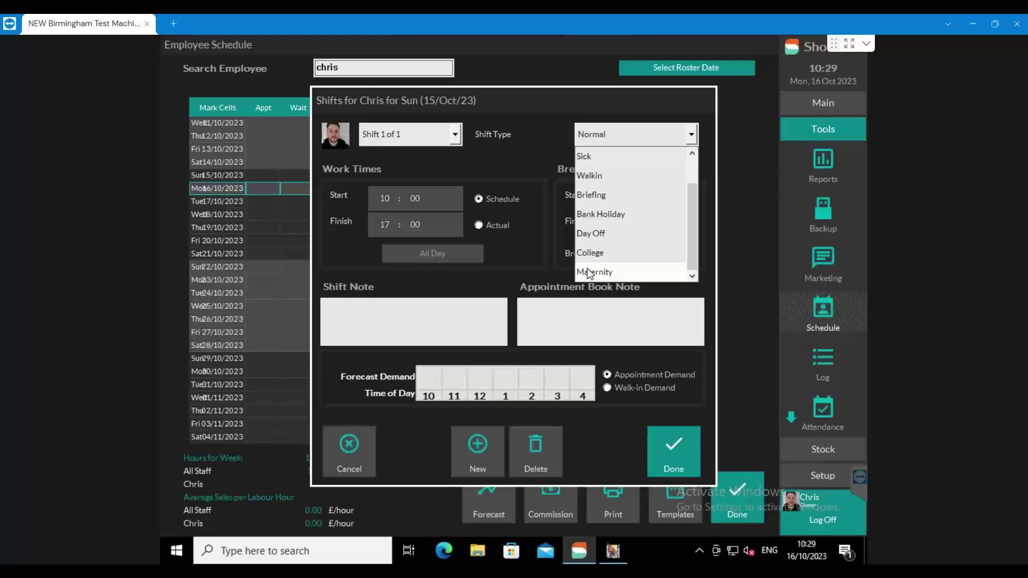
pyautogui.click(602, 234)
pyautogui.click(698, 451)
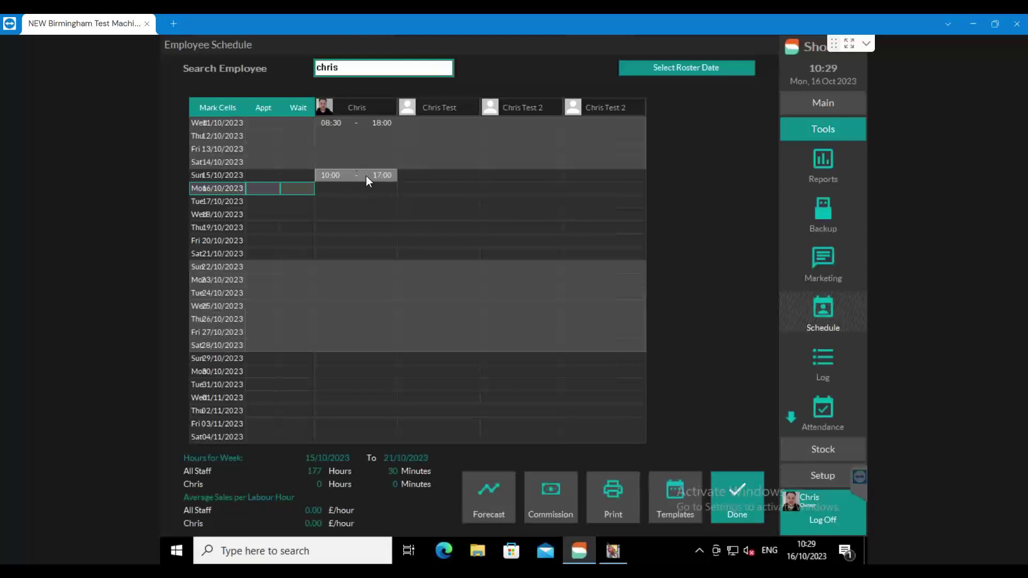
# - Add the employee's Normal shifts for Mon 16 Oct (08:30–18:00) and Tue 17 Oct 2023 (09:00–17:00)
pyautogui.doubleClick(341, 188)
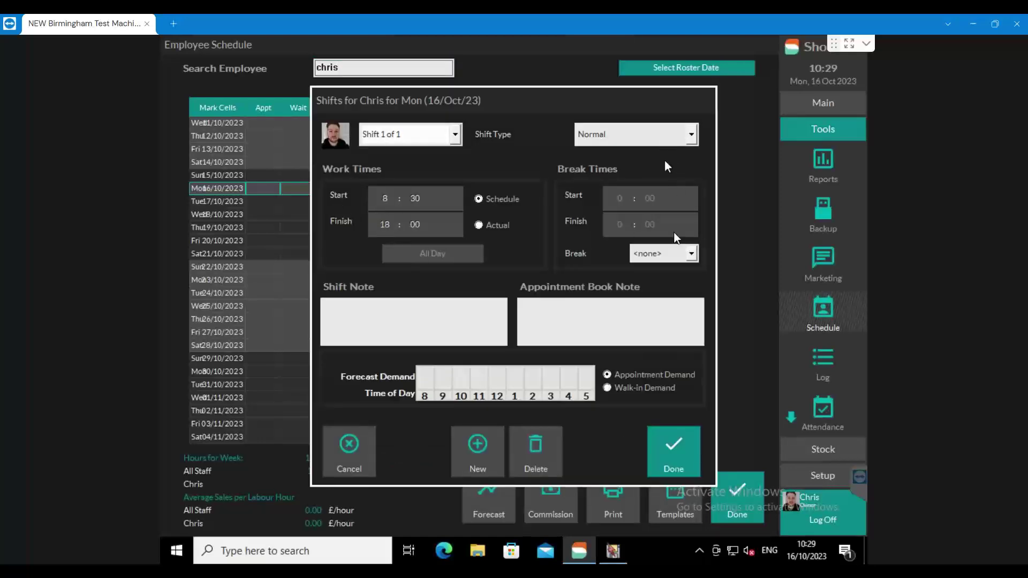
pyautogui.click(682, 448)
pyautogui.doubleClick(362, 202)
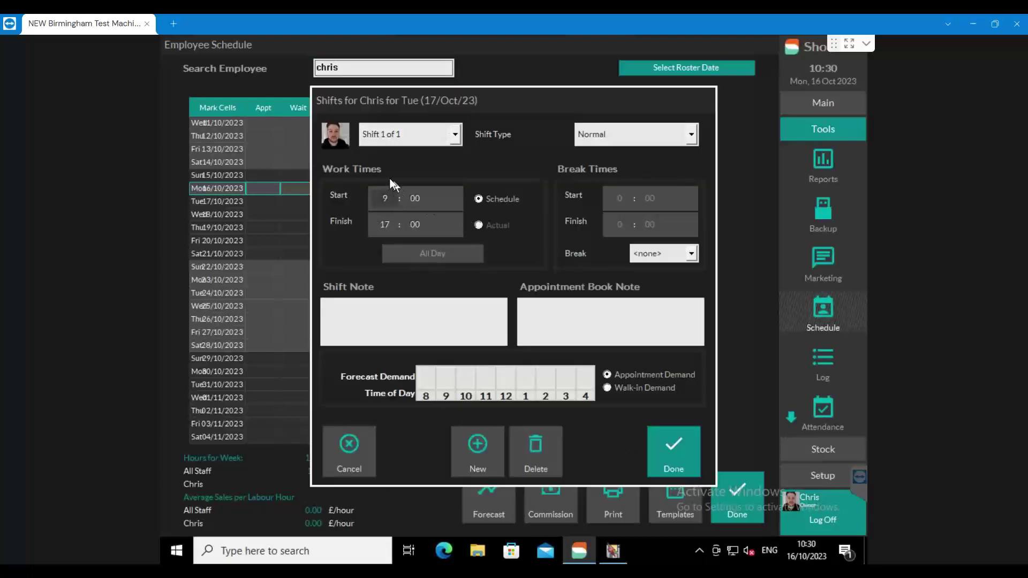
pyautogui.scroll(1, 395, 200)
pyautogui.click(669, 450)
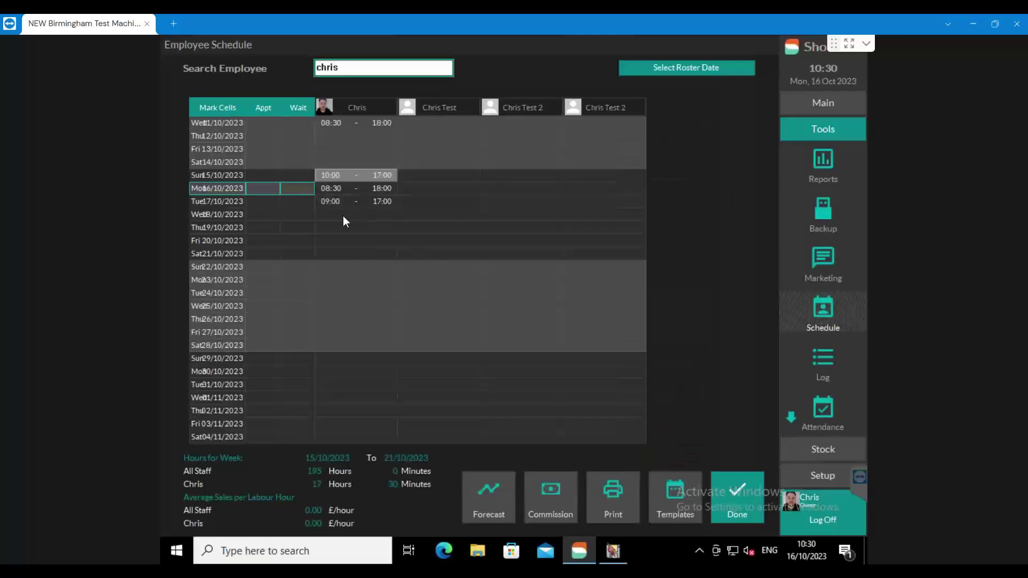
# - Add the employee's shifts for Wed 18 Oct (08:30–18:00), Thu 19 Oct (08:30–17:00), Fri 20 Oct (08:30–20:00) and Sat 21 Oct 2023 (08:30–18:00)
pyautogui.doubleClick(343, 214)
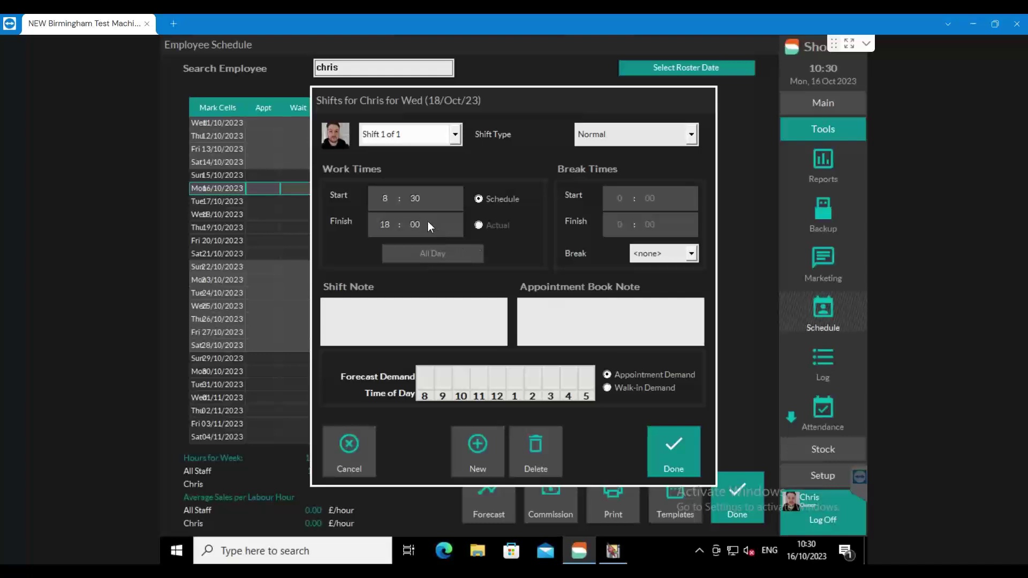
pyautogui.click(690, 450)
pyautogui.doubleClick(381, 227)
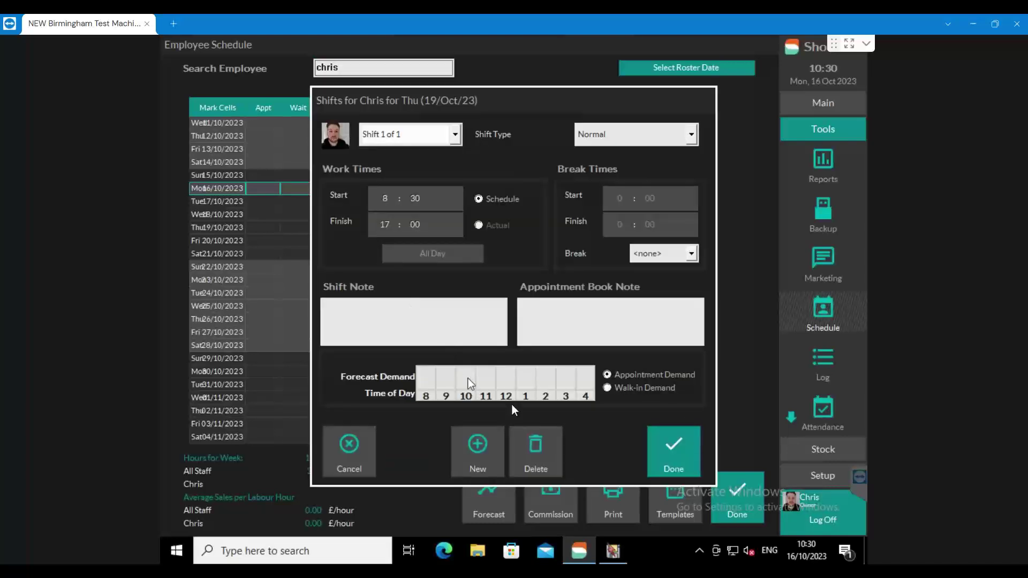
pyautogui.click(666, 447)
pyautogui.doubleClick(345, 239)
pyautogui.click(656, 442)
pyautogui.doubleClick(360, 241)
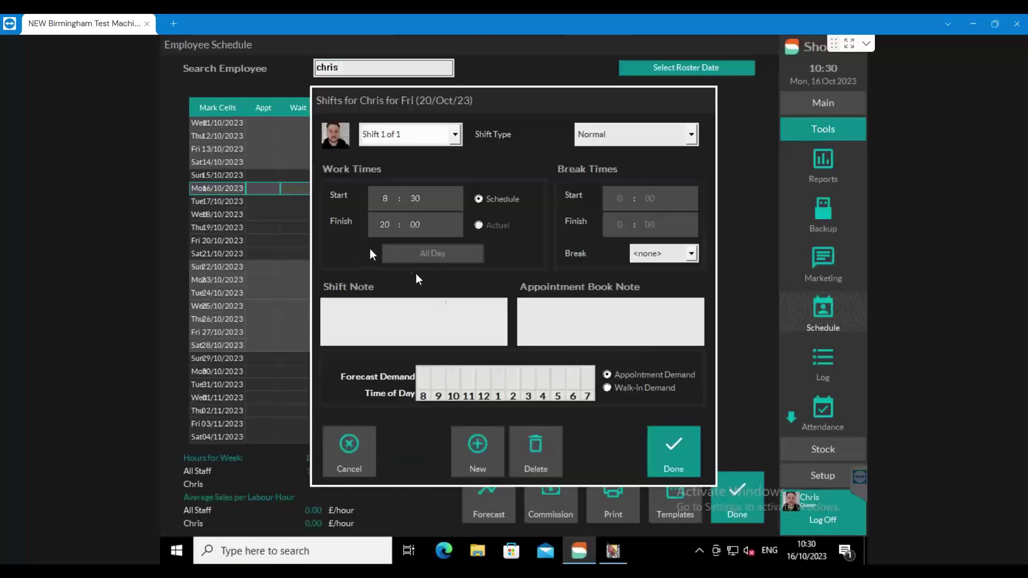
pyautogui.click(349, 452)
pyautogui.doubleClick(347, 254)
pyautogui.click(666, 435)
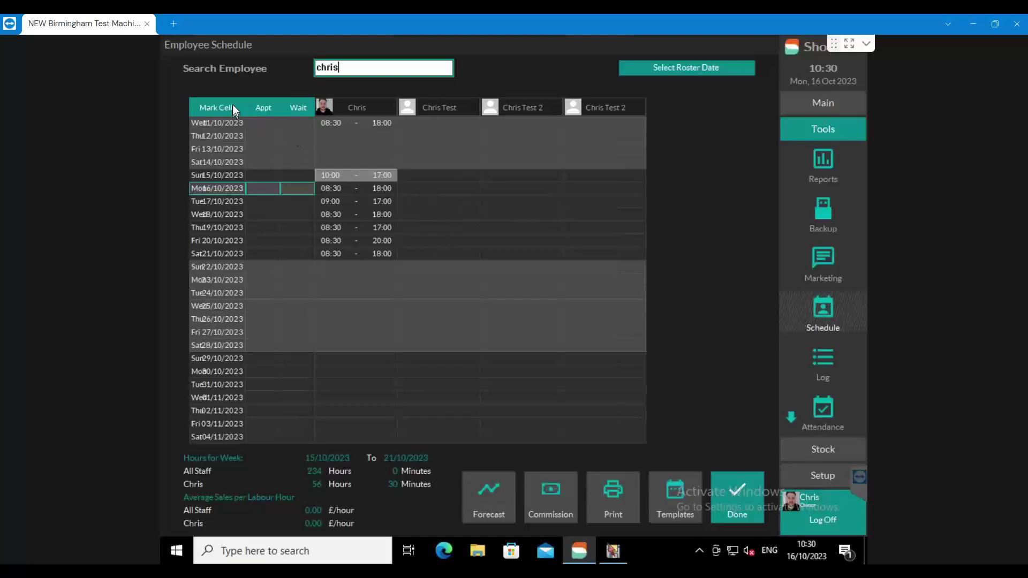
# - Mark the employee's shifts from Sun 15 to Sat 21 Oct 2023, repeat them until 31/10/2025 extended to 01/11/2025, and unmark the cells
pyautogui.click(207, 107)
pyautogui.click(344, 176)
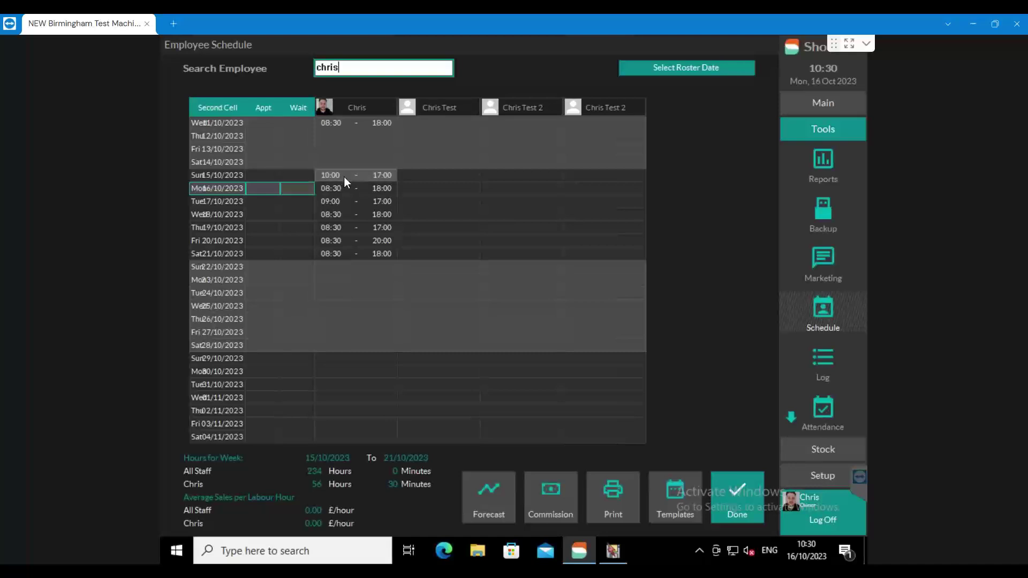
pyautogui.click(335, 252)
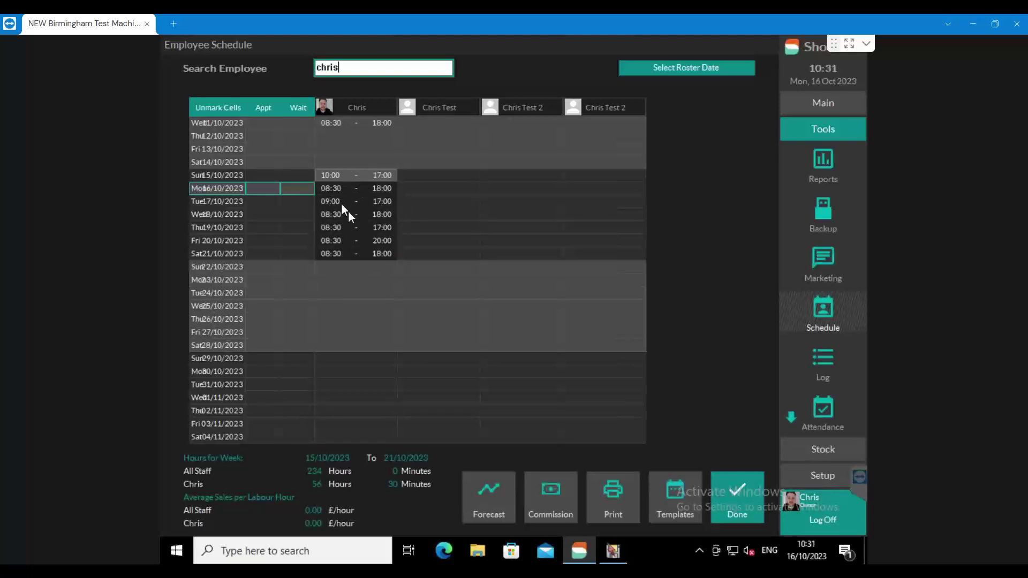
pyautogui.rightClick(363, 197)
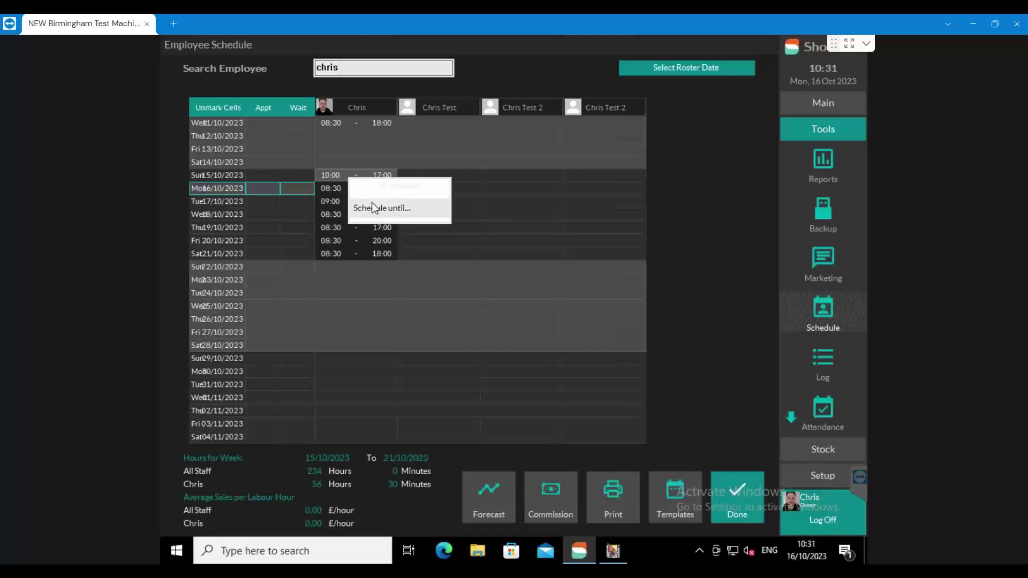
pyautogui.click(369, 207)
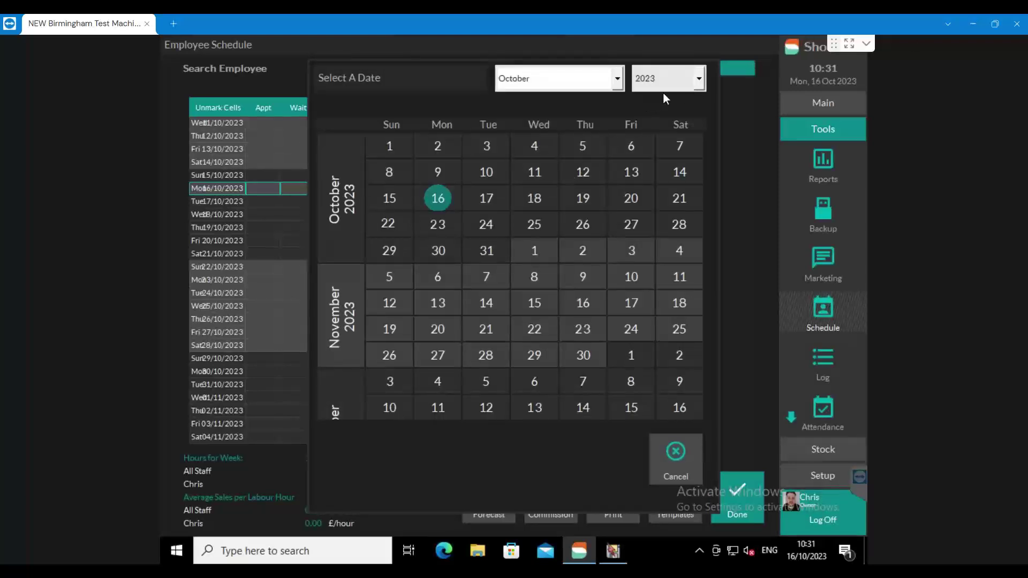
pyautogui.click(686, 85)
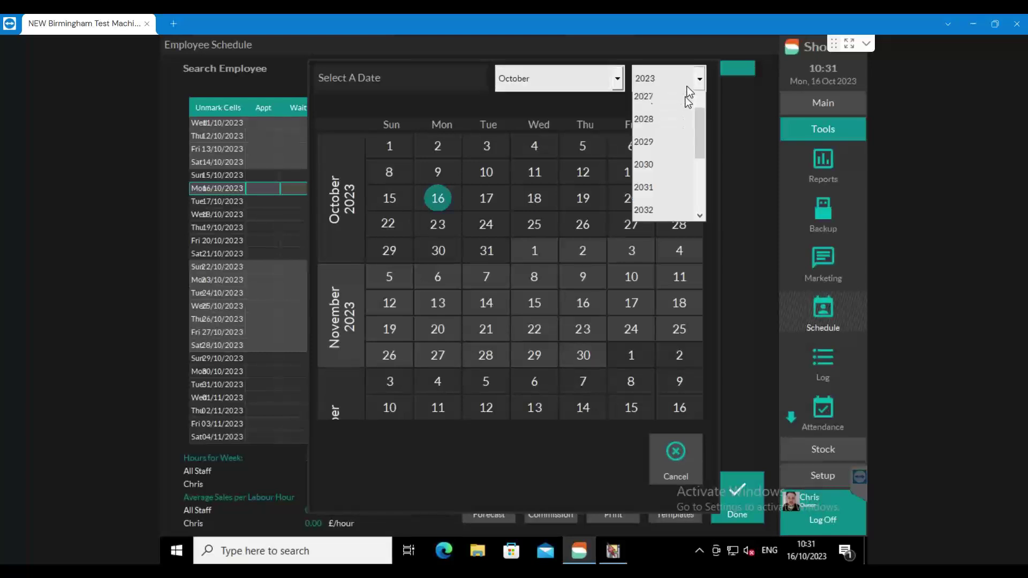
pyautogui.moveTo(703, 236); pyautogui.dragTo(704, 189)
pyautogui.scroll(-3, 695, 195)
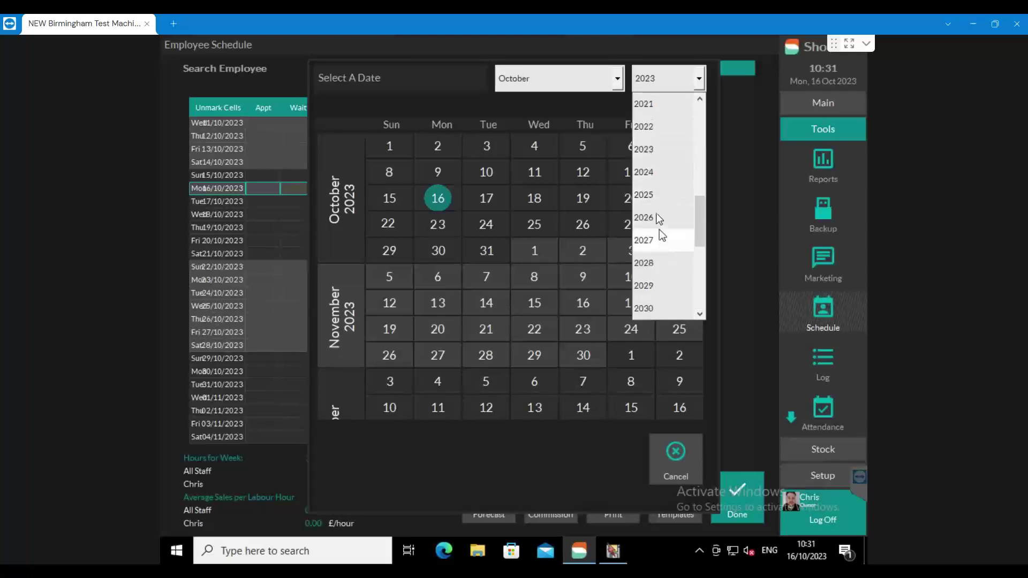
pyautogui.click(662, 200)
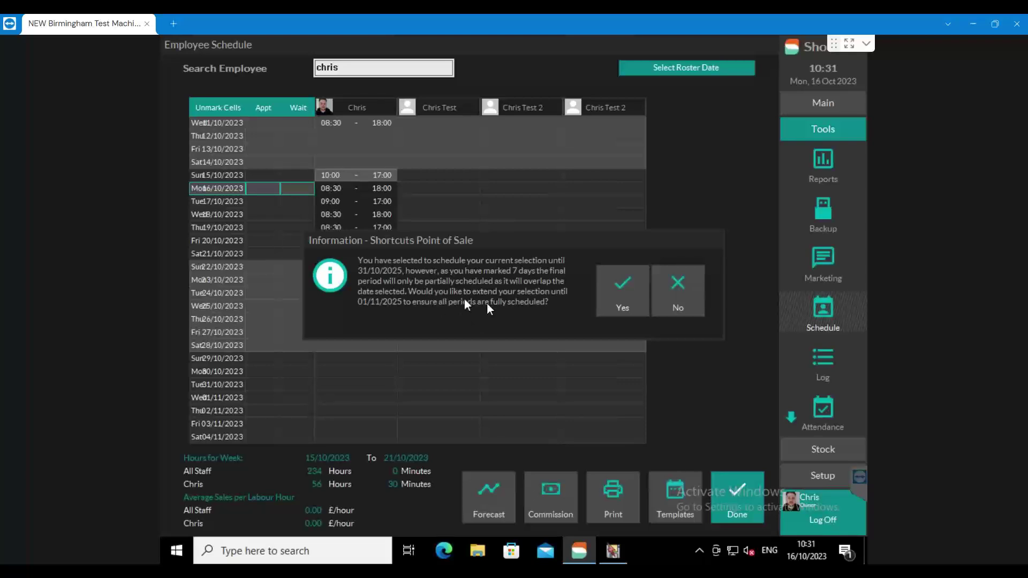
pyautogui.click(624, 289)
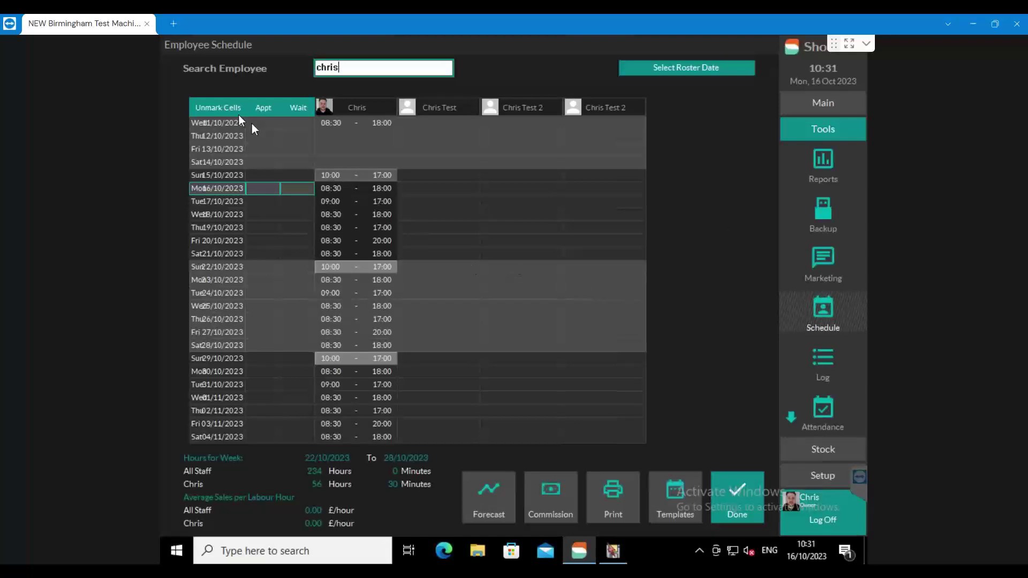
pyautogui.click(221, 106)
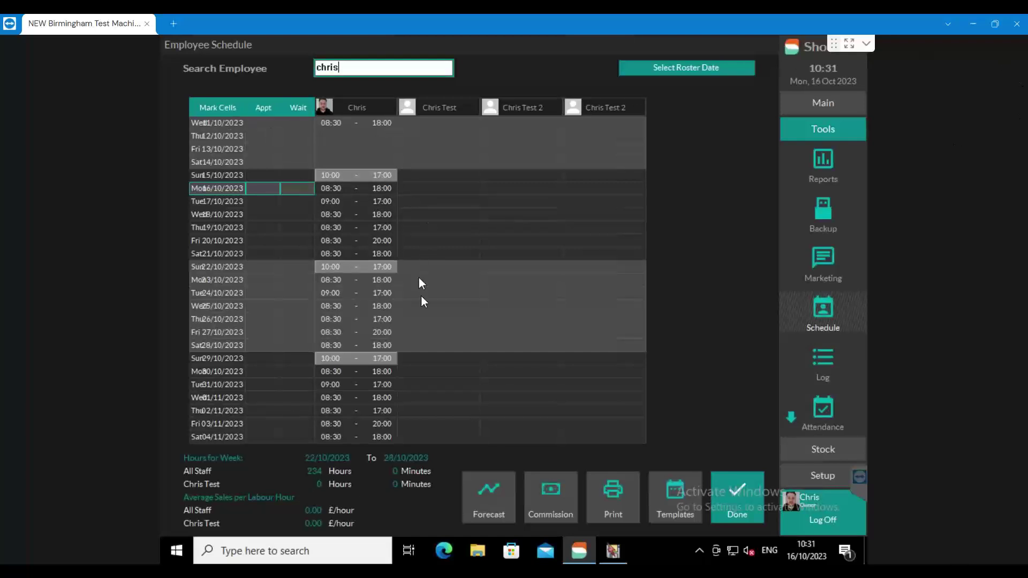
# - Examine the employee's repeated shifts through December 2023 and return to the current week
pyautogui.scroll(-4, 441, 380)
pyautogui.scroll(-9, 439, 487)
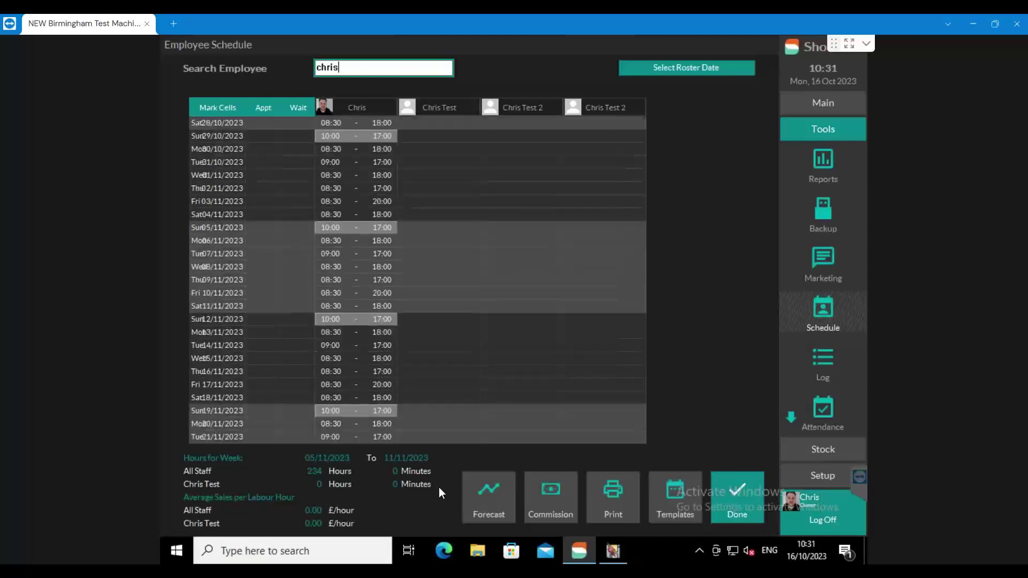
pyautogui.scroll(-8, 438, 487)
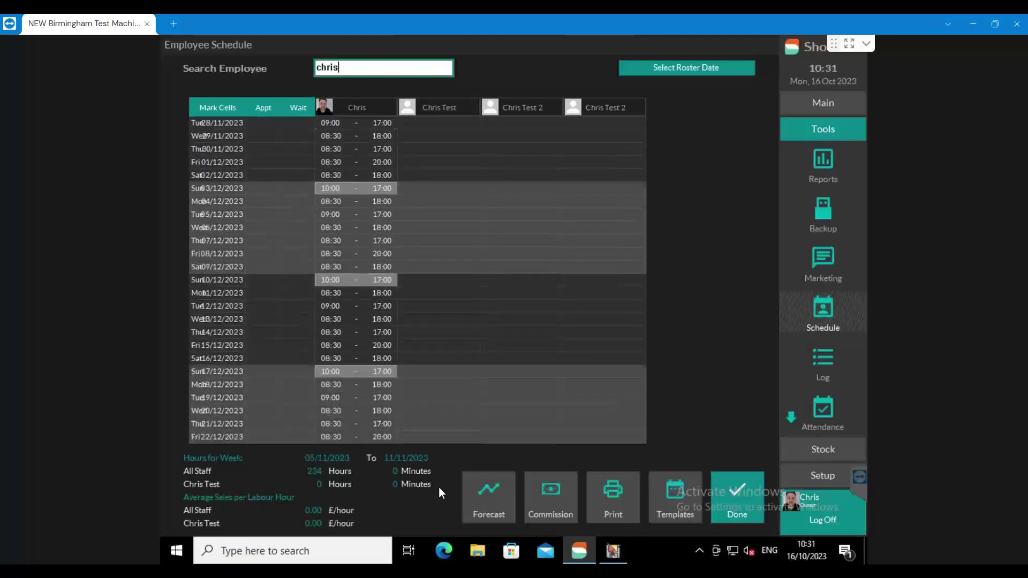
pyautogui.scroll(8, 485, 46)
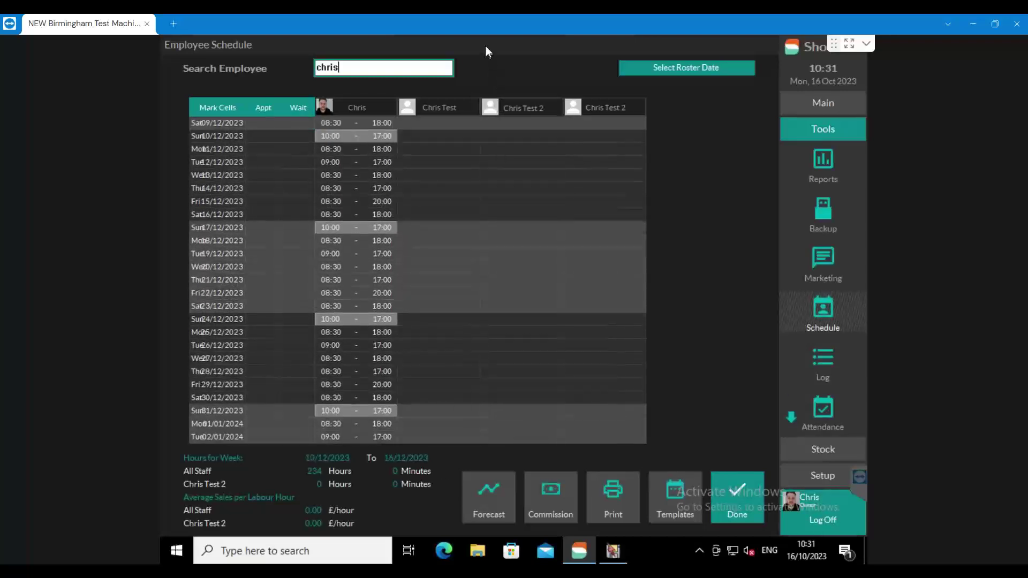
pyautogui.scroll(9, 485, 46)
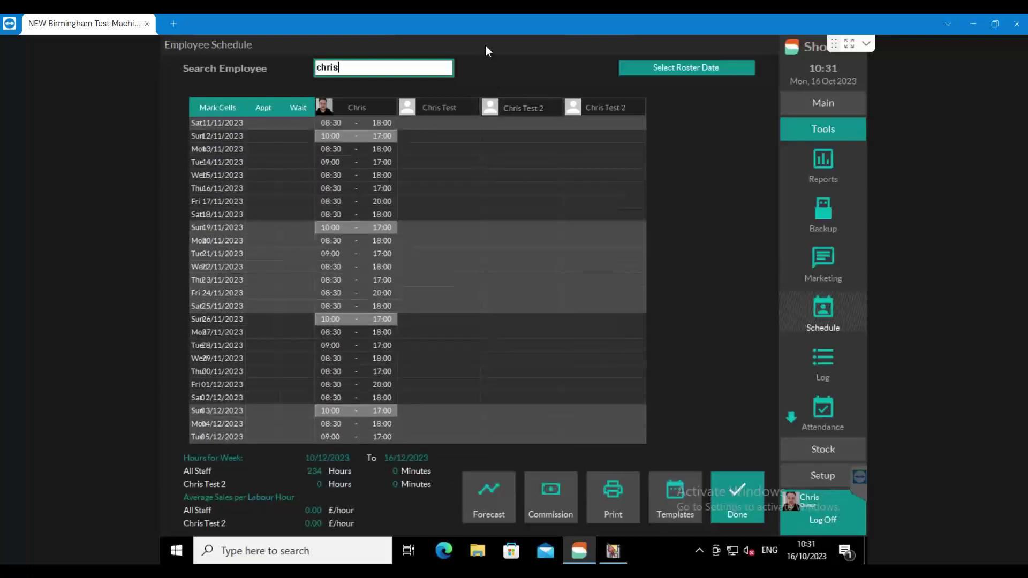
pyautogui.scroll(4, 485, 44)
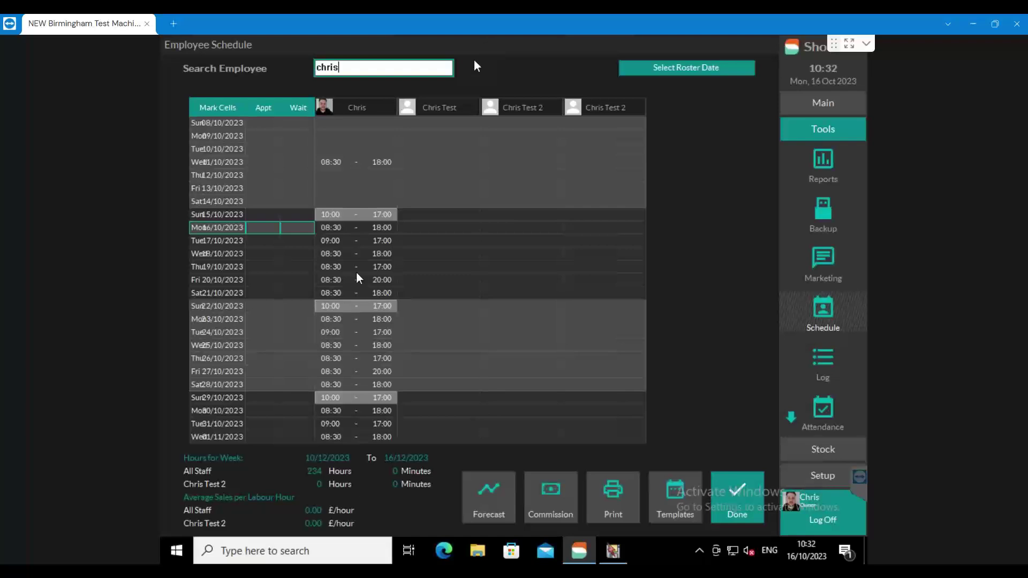
# - Set the employee's Mon 16 Oct 2023 shift to finish at 13:00 and change its shift type to Holiday
pyautogui.doubleClick(339, 226)
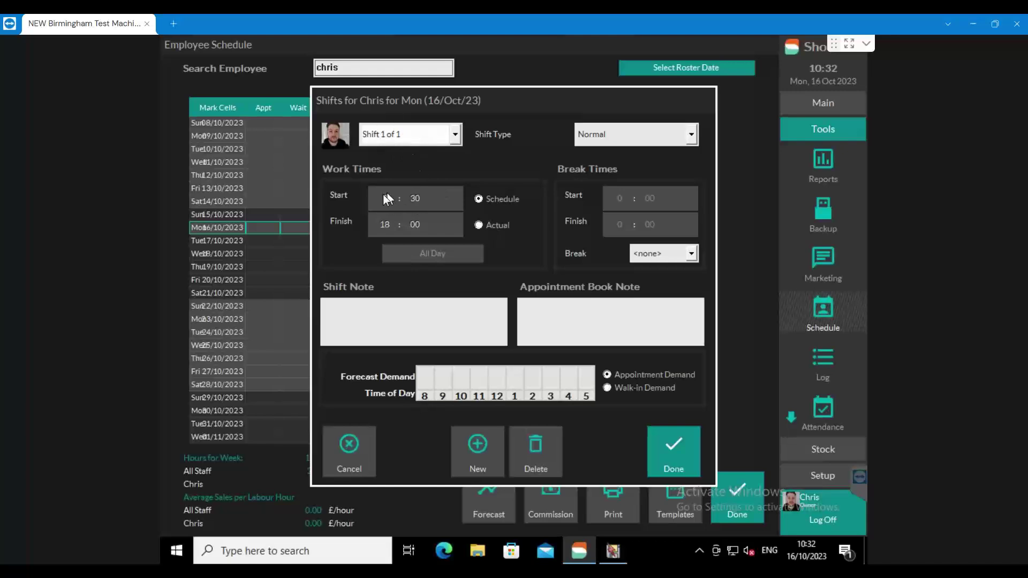
pyautogui.click(386, 227)
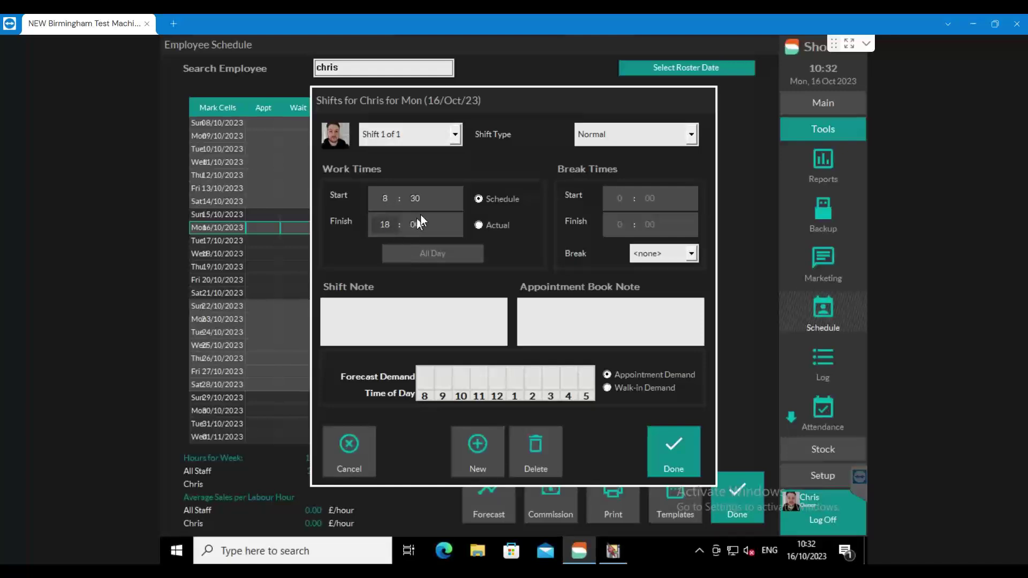
pyautogui.write('16')
pyautogui.press('Down')
pyautogui.press('Down')
pyautogui.click(691, 134)
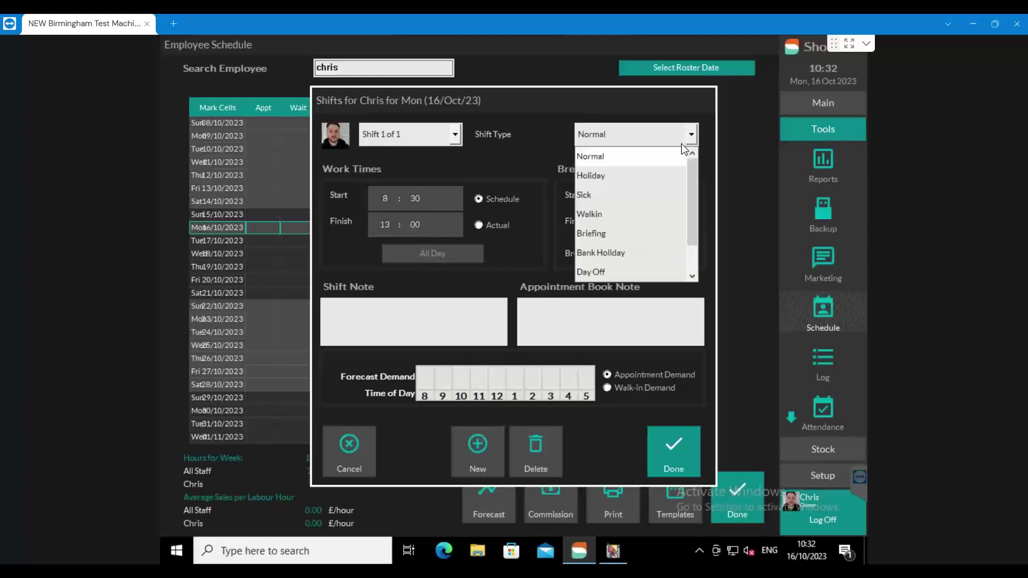
pyautogui.click(619, 178)
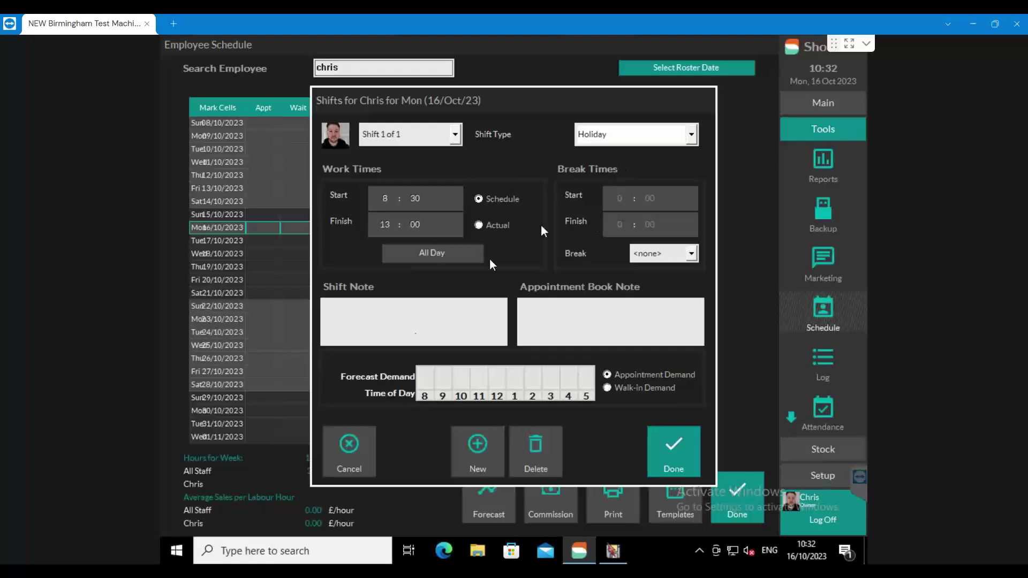
# - Add a second Normal shift from 13:00 to 17:00 on Mon 16 Oct 2023 and save the shifts
pyautogui.click(477, 444)
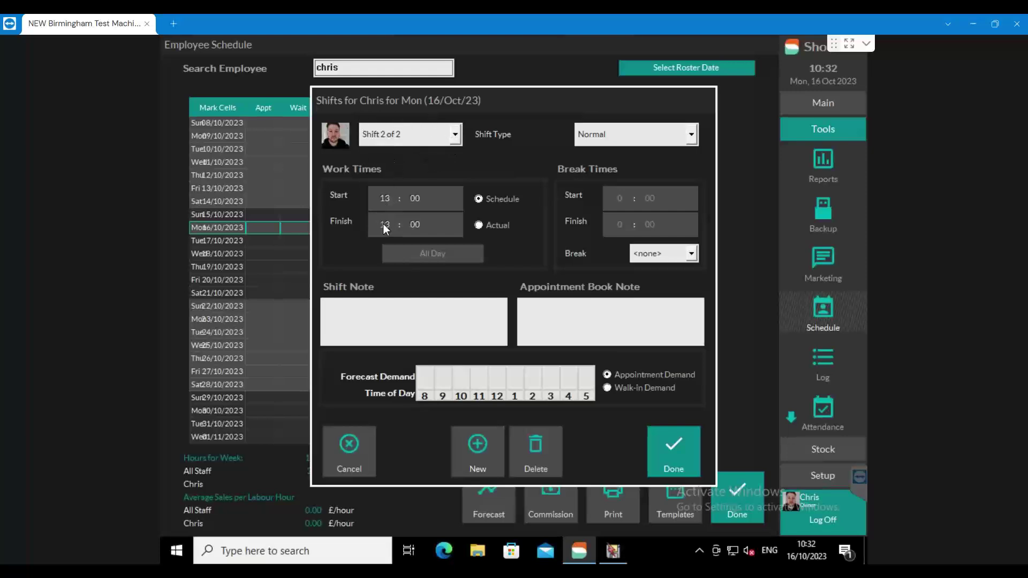
pyautogui.write('16')
pyautogui.press('Up')
pyautogui.click(673, 442)
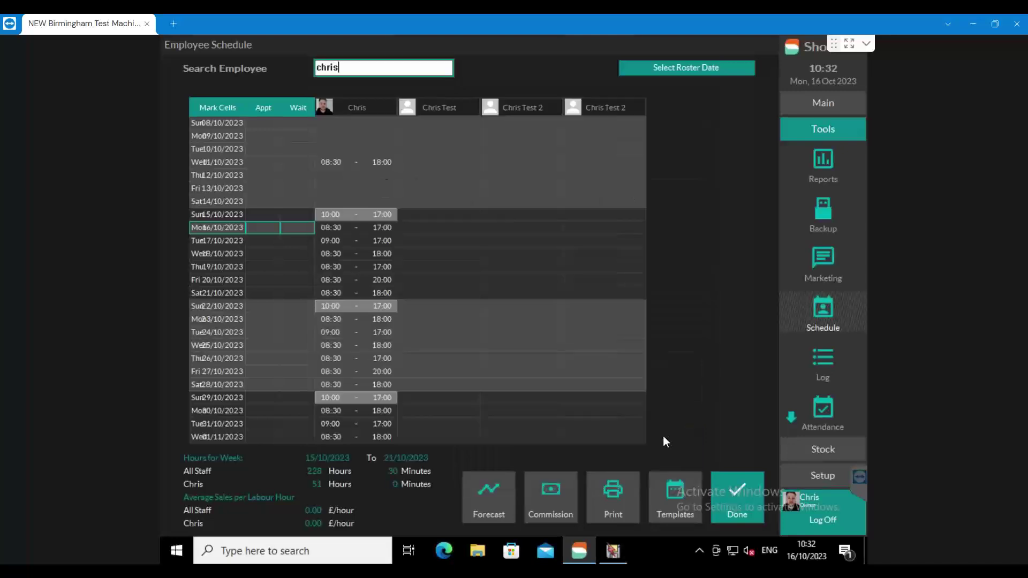
# - Leave the schedule for the appointment book and book the third employee a Day Off task from 08:45 to about 17:30 on Mon 16 Oct
pyautogui.click(736, 489)
pyautogui.click(420, 508)
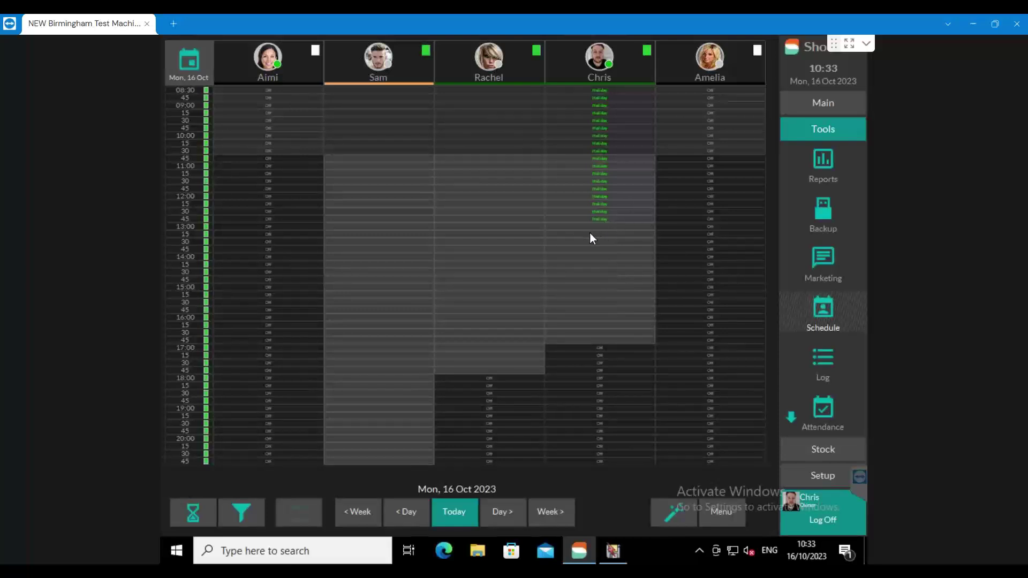
pyautogui.click(479, 100)
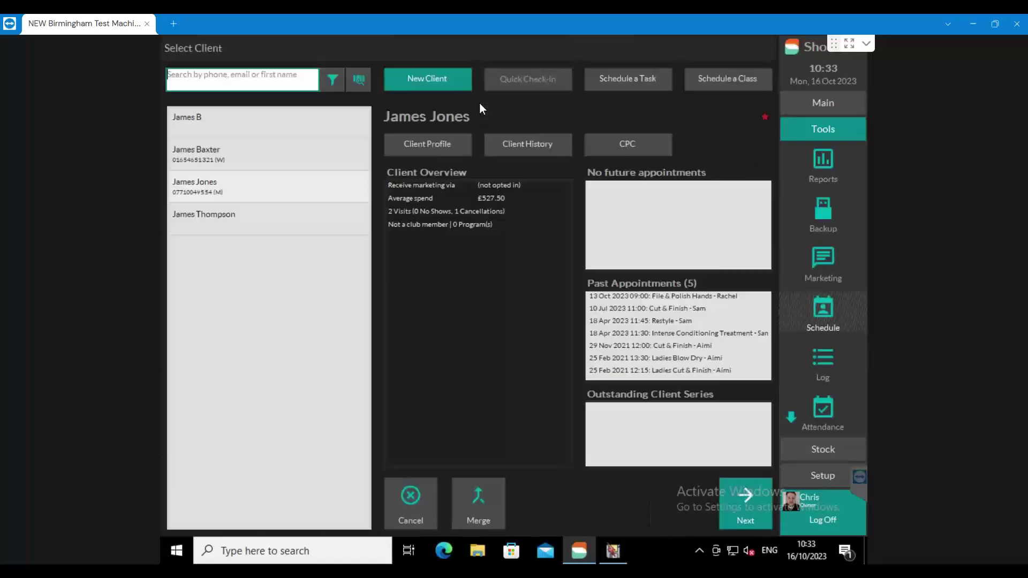
pyautogui.click(617, 78)
pyautogui.click(385, 217)
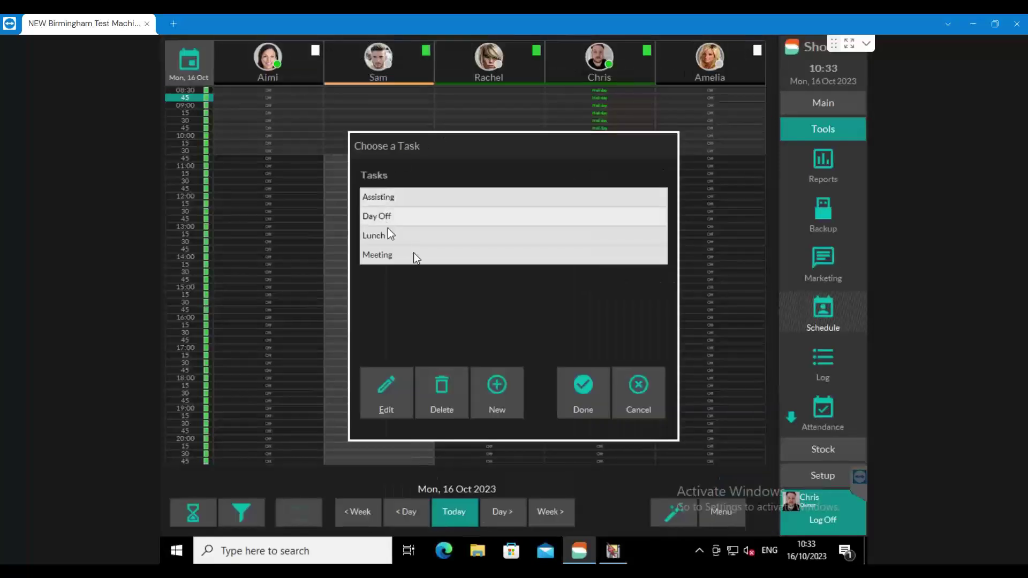
pyautogui.click(571, 373)
pyautogui.moveTo(536, 97); pyautogui.dragTo(528, 358)
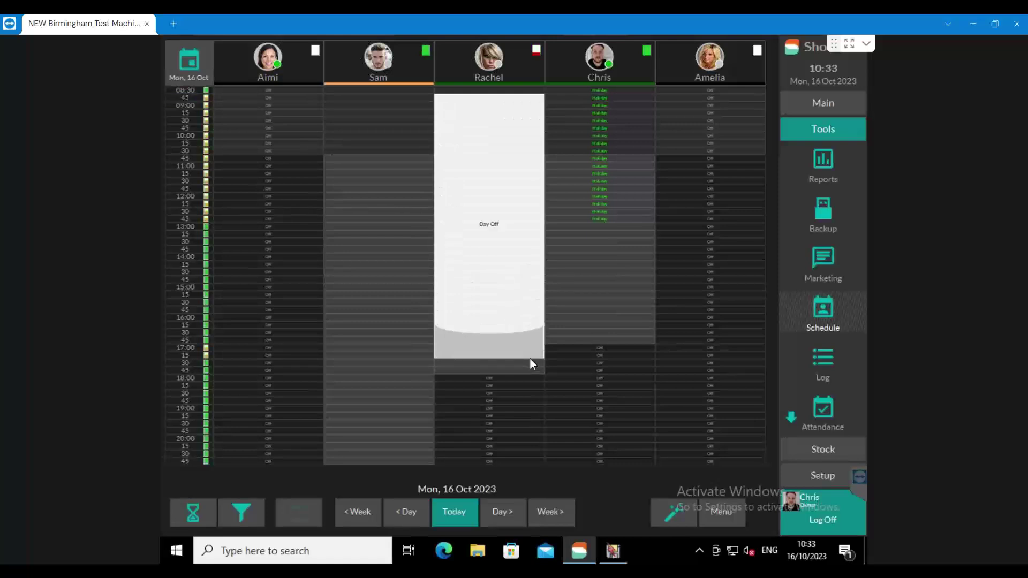
pyautogui.moveTo(487, 186)
pyautogui.mouseDown()
pyautogui.moveTo(415, 184)
pyautogui.moveTo(487, 185)
pyautogui.mouseUp()
pyautogui.moveTo(473, 143)
pyautogui.mouseDown()
pyautogui.moveTo(429, 142)
pyautogui.moveTo(413, 175)
pyautogui.moveTo(471, 163)
pyautogui.moveTo(457, 167)
pyautogui.moveTo(493, 130)
pyautogui.moveTo(481, 152)
pyautogui.mouseUp()
# - Open the services setup and examine the service reports category list, leaving the categories as they are
pyautogui.click(822, 476)
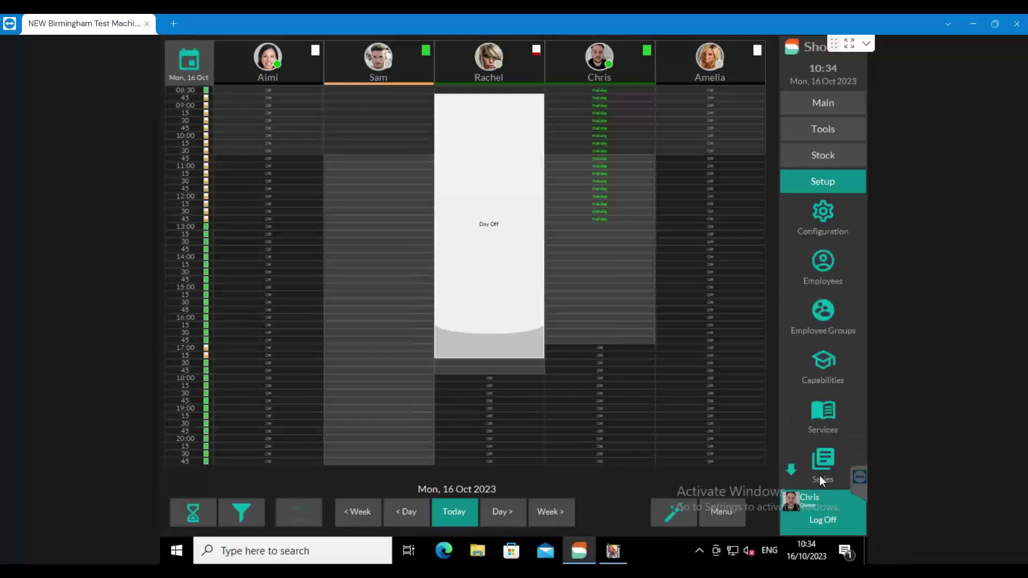
pyautogui.click(824, 412)
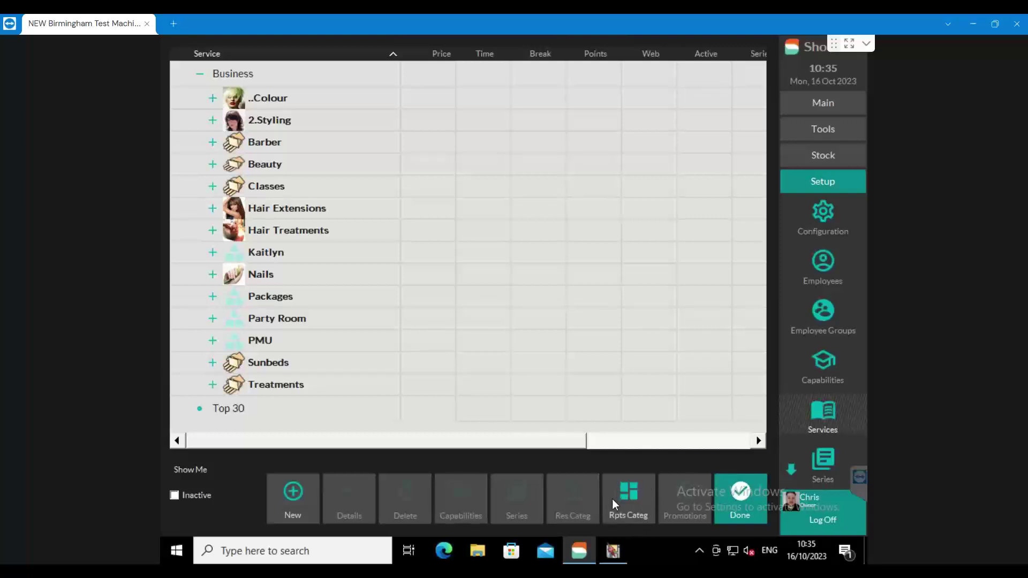
pyautogui.click(621, 497)
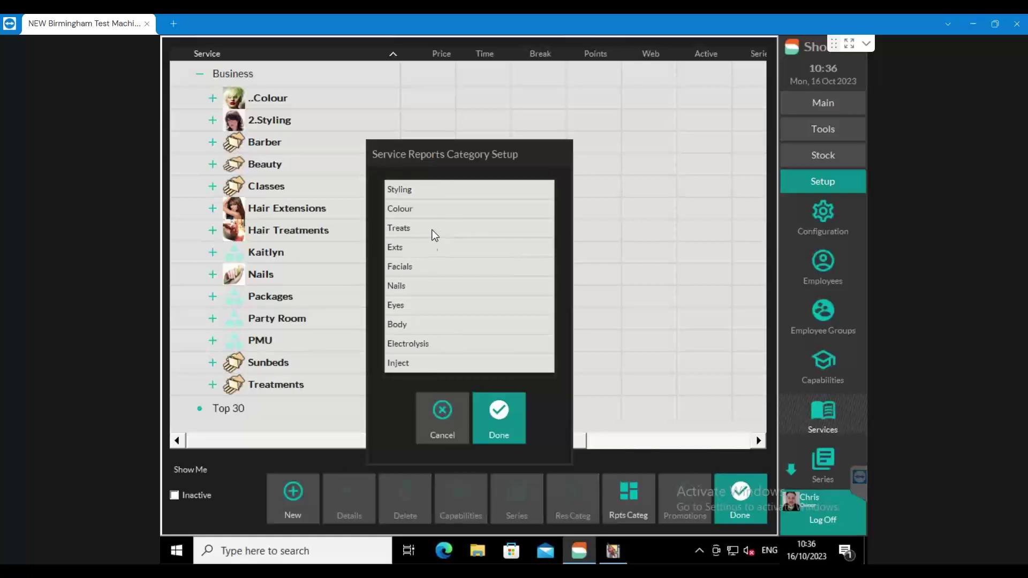
pyautogui.click(499, 410)
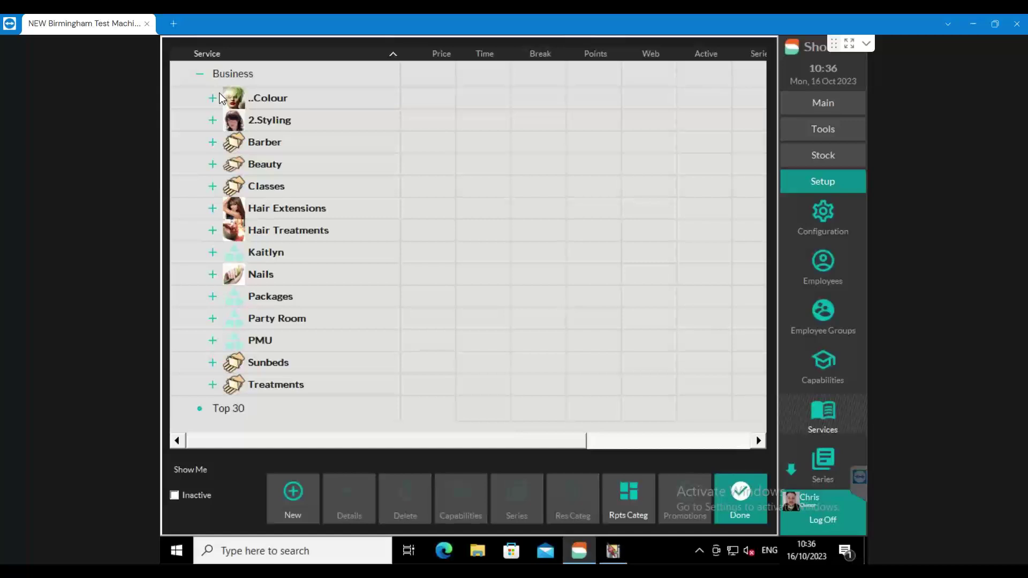
pyautogui.click(610, 492)
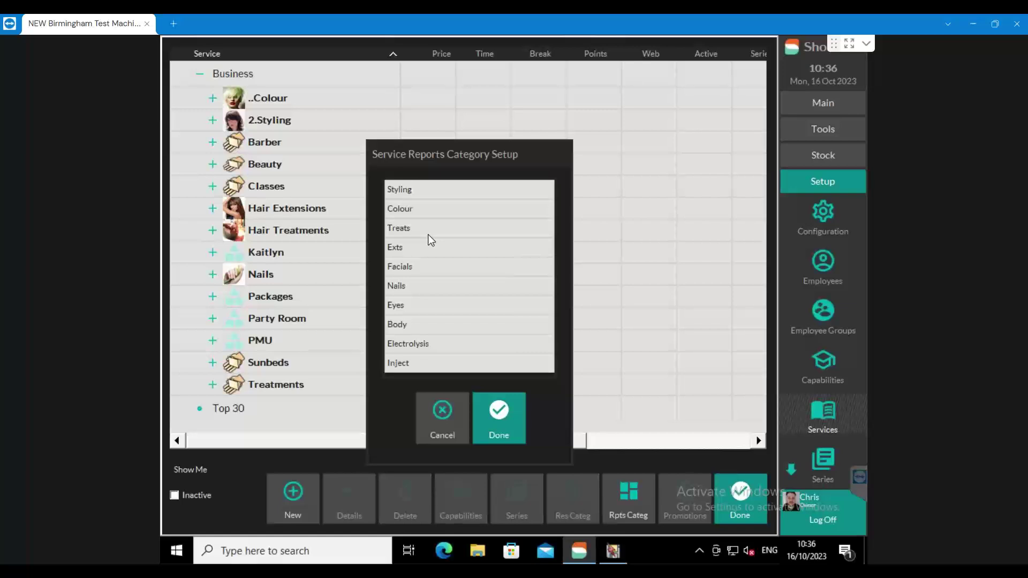
pyautogui.click(438, 420)
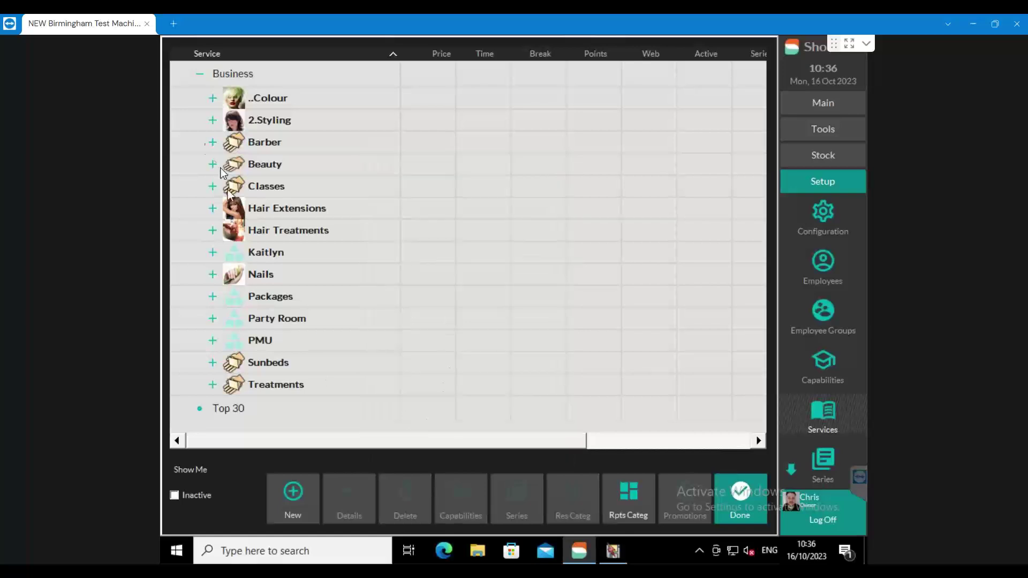
# - Open the service details of Balayage in the Colour category and examine which report category its first block counts towards
pyautogui.click(211, 98)
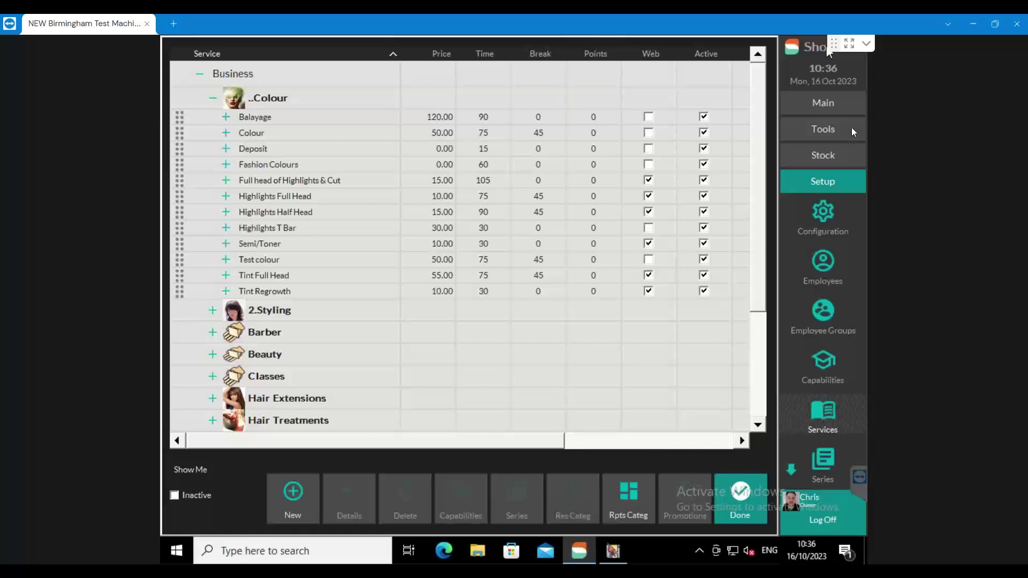
pyautogui.press('Return')
pyautogui.press('Return')
pyautogui.click(262, 135)
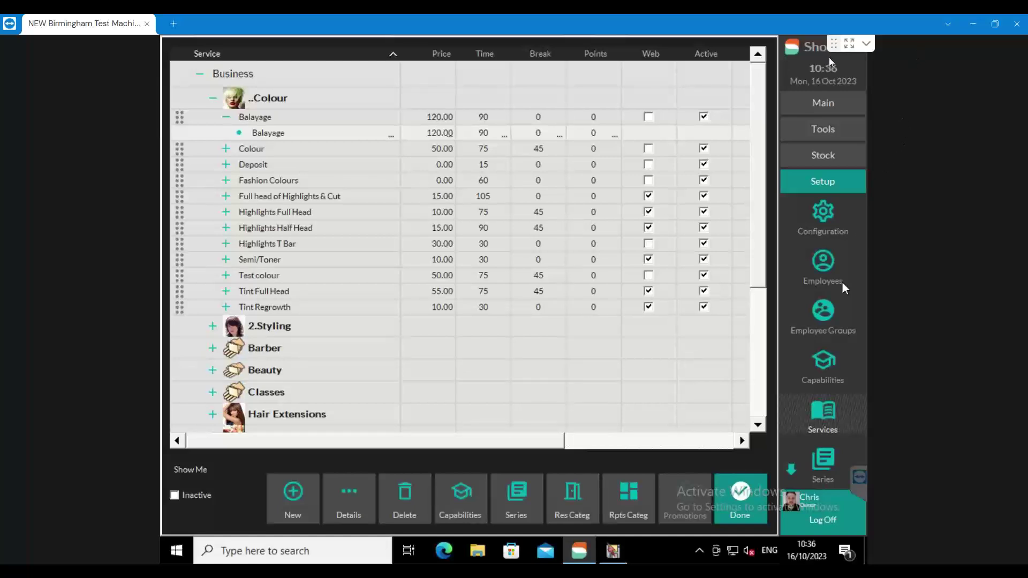
pyautogui.click(260, 131)
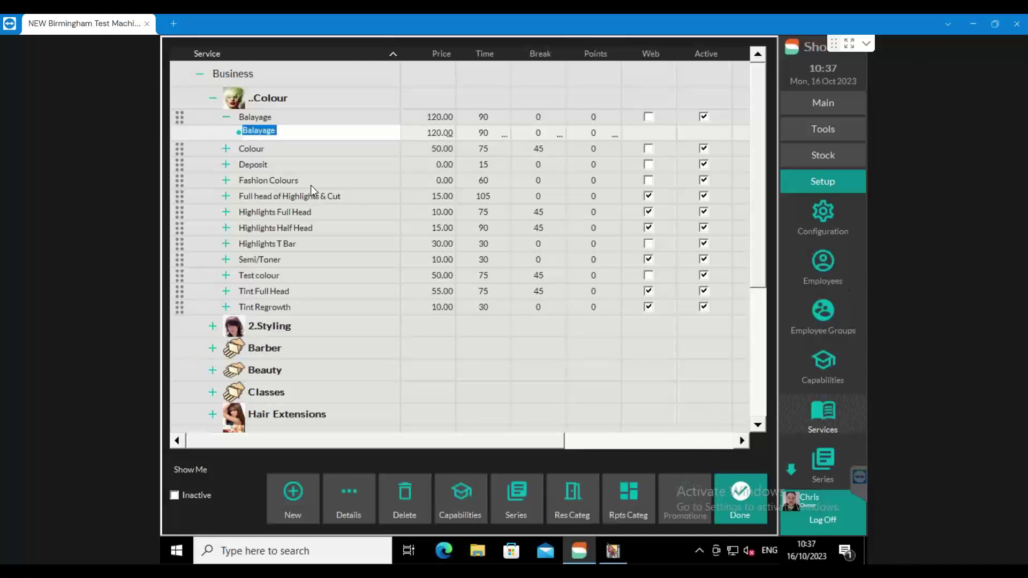
pyautogui.click(348, 493)
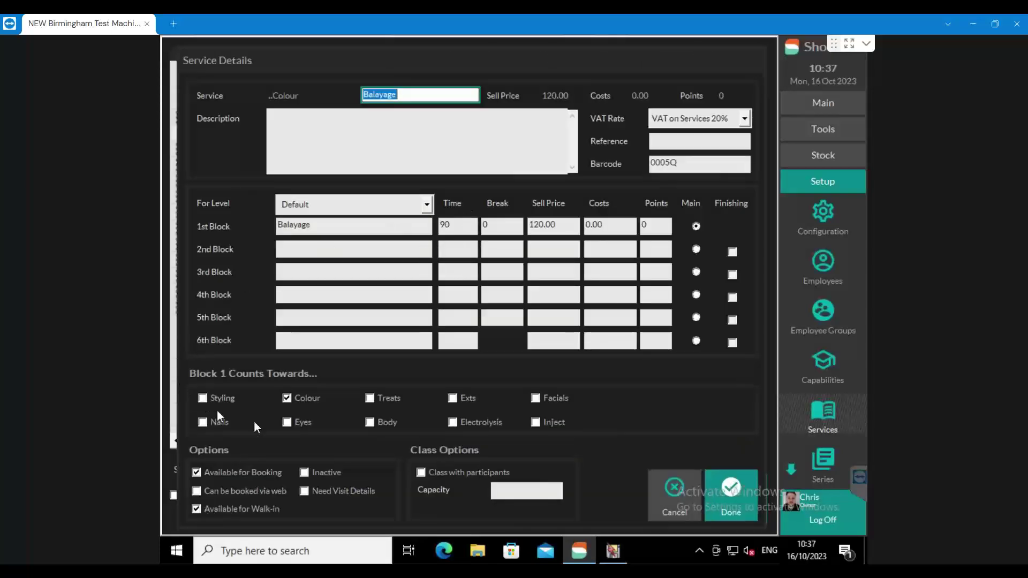
pyautogui.doubleClick(333, 226)
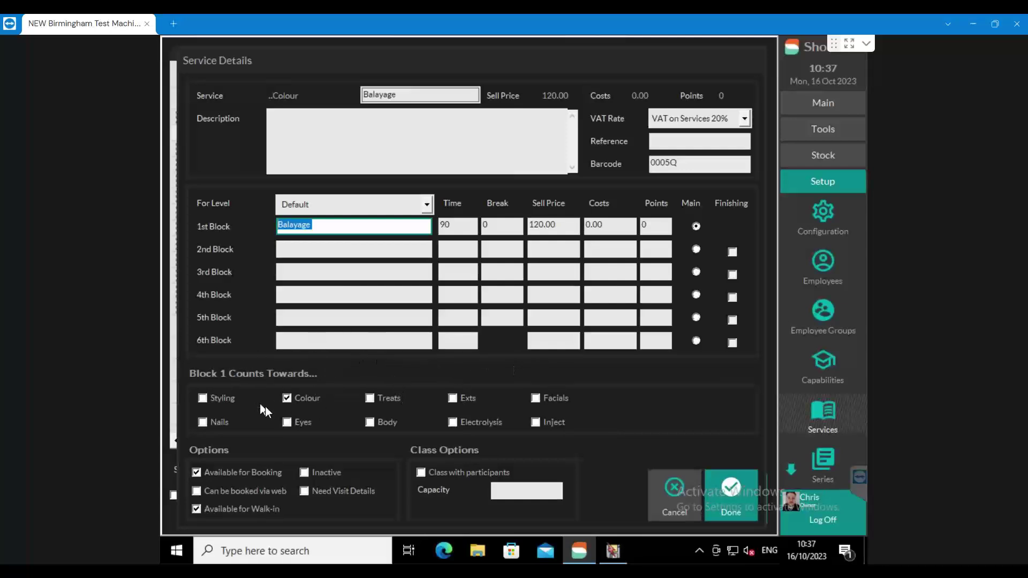
# - Remove Balayage's first block from the Colour report category, assign it to Colour again and save the service details
pyautogui.click(287, 398)
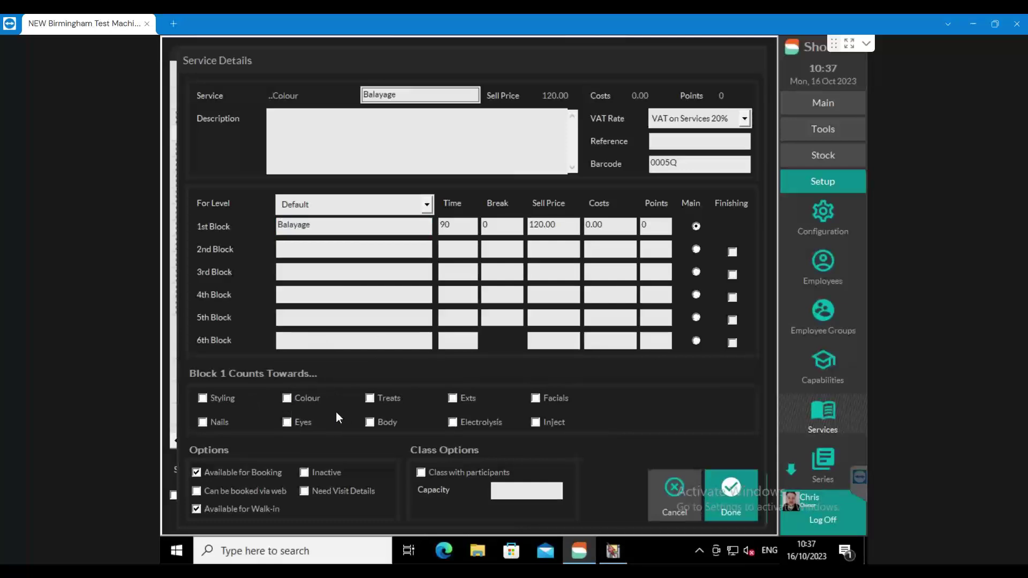
pyautogui.click(407, 97)
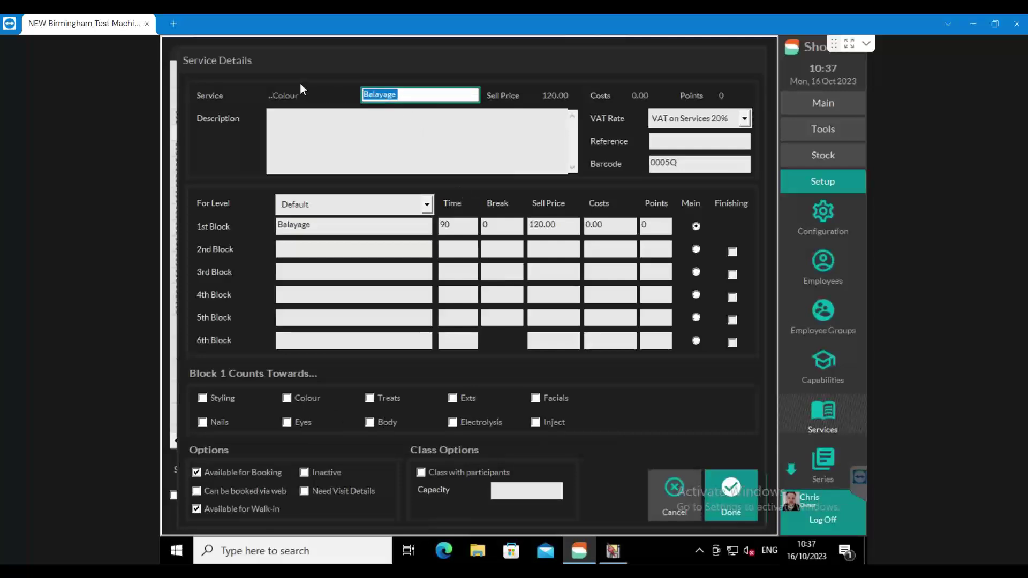
pyautogui.click(307, 399)
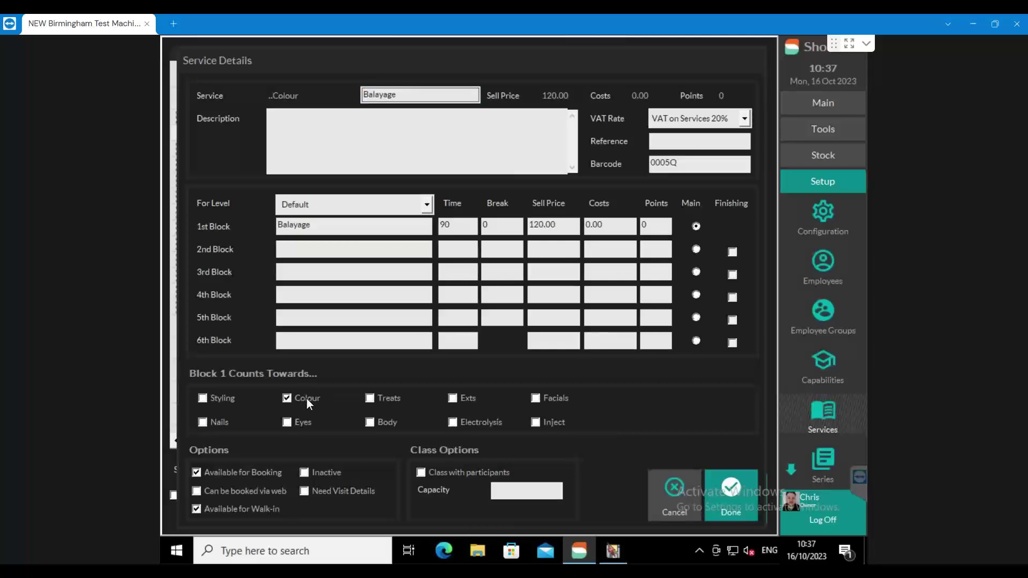
pyautogui.click(711, 480)
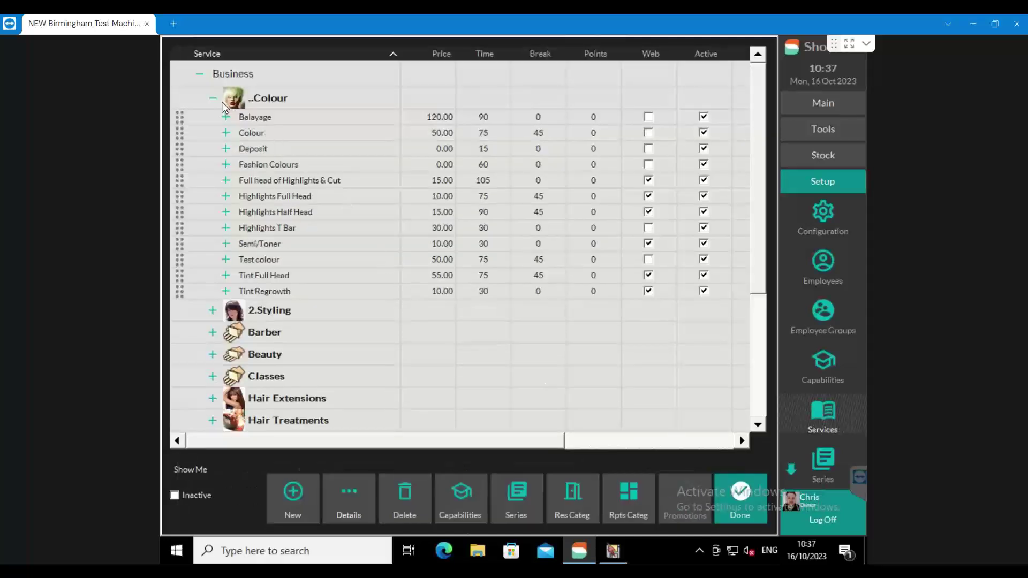
# - Examine the service details of Fashion Colours, including its report category and visit details option, and return to the appointment book
pyautogui.click(271, 165)
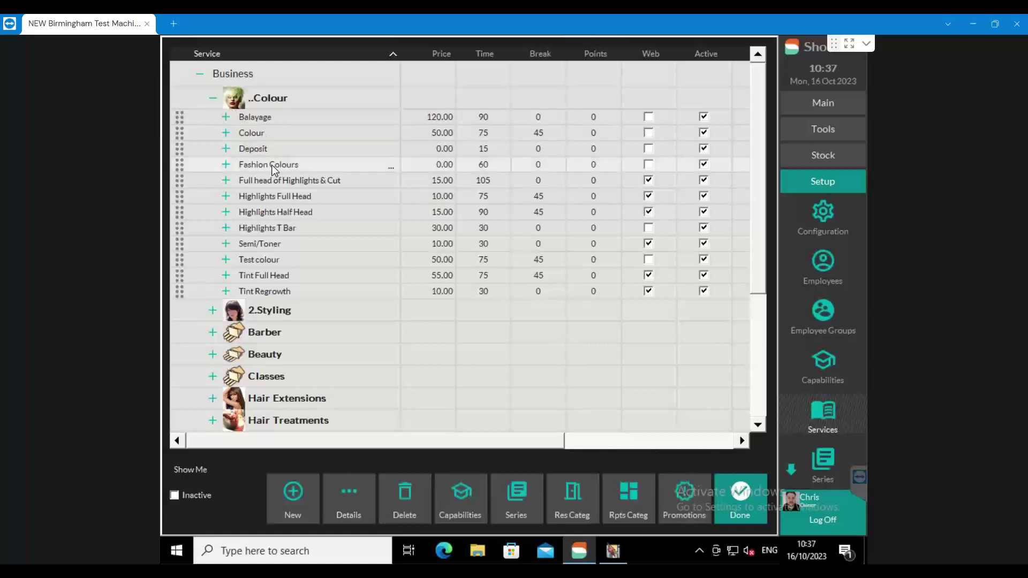
pyautogui.click(349, 498)
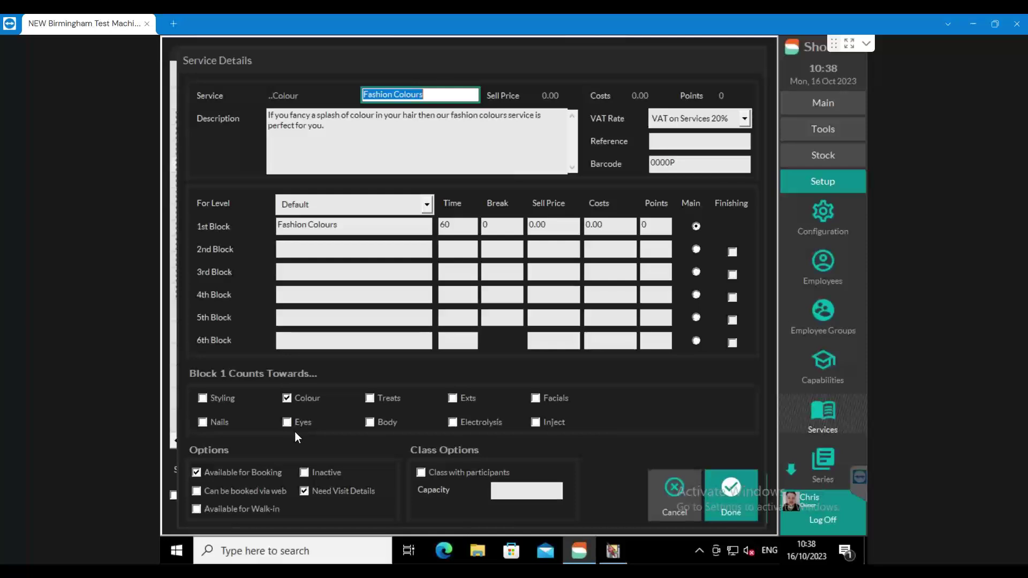
pyautogui.click(721, 491)
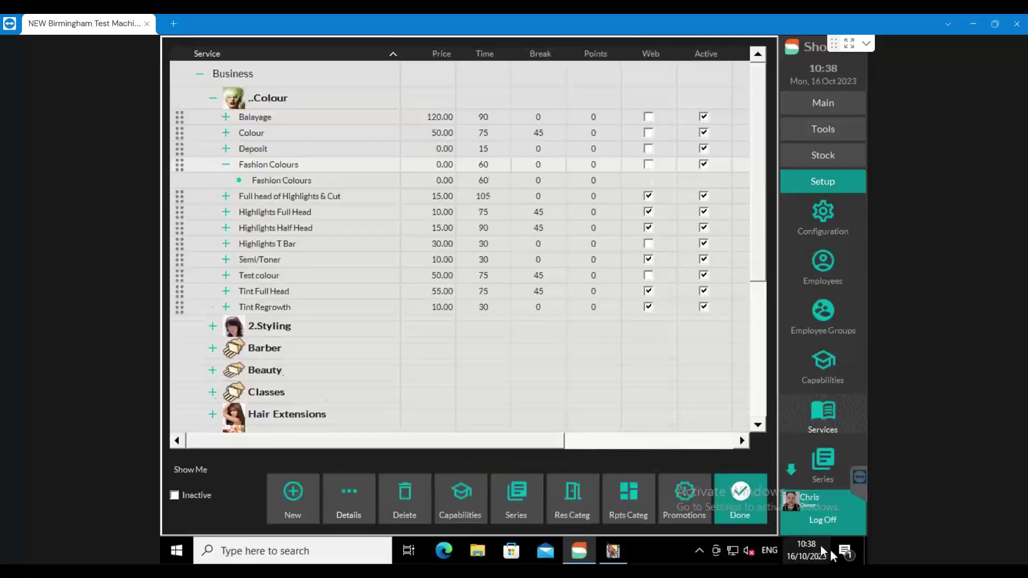
pyautogui.click(278, 168)
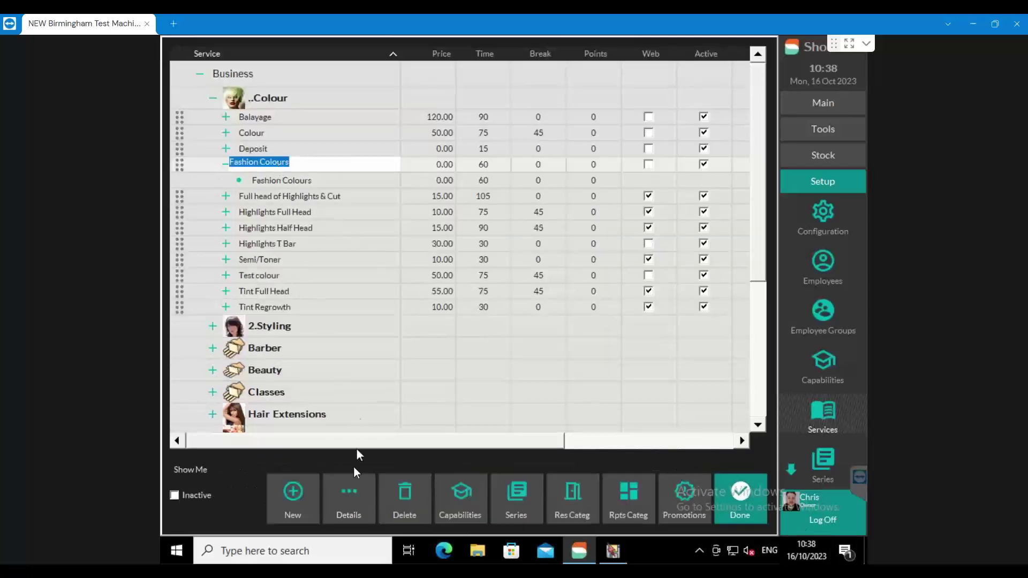
pyautogui.click(362, 519)
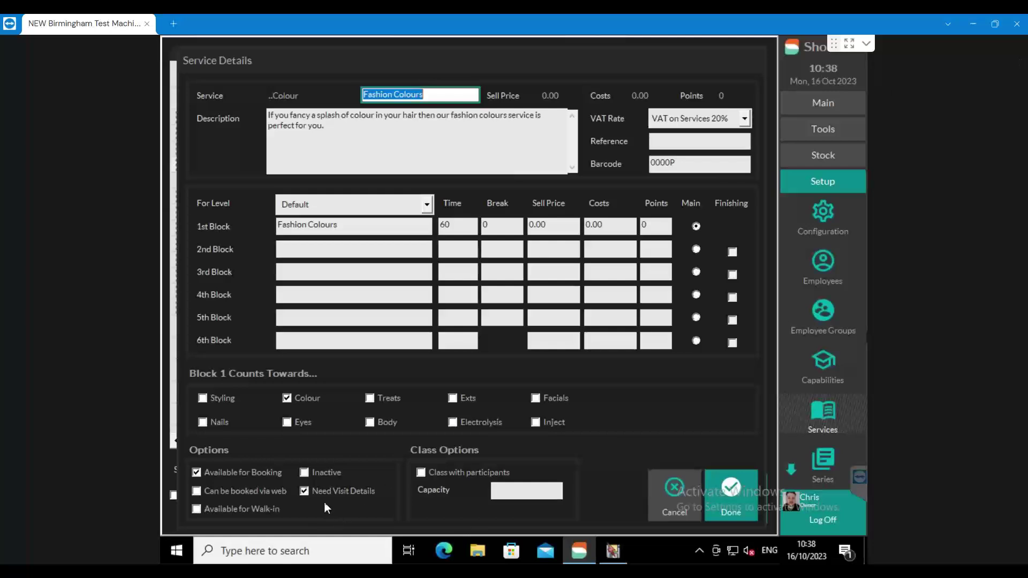
pyautogui.click(725, 480)
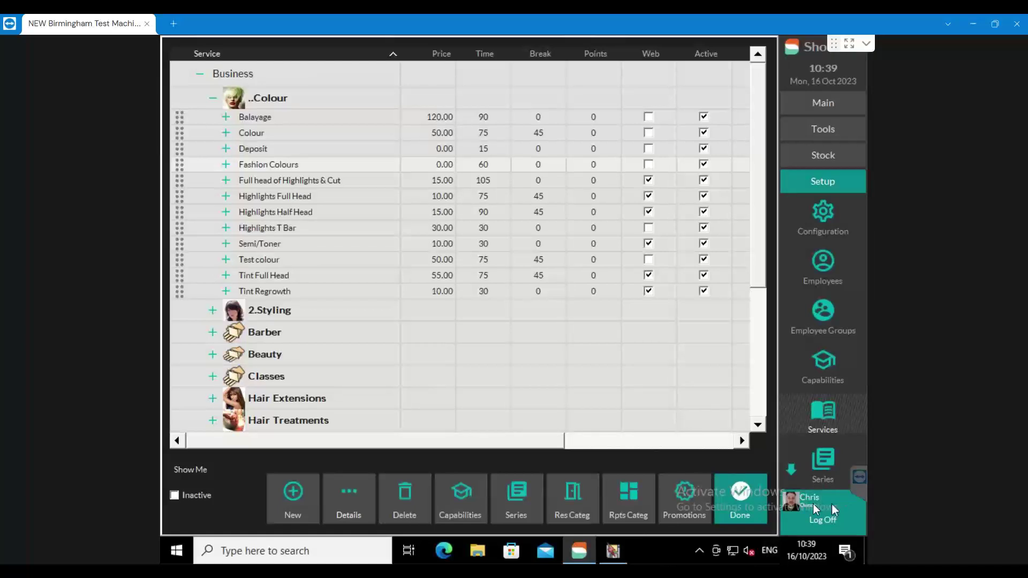
pyautogui.click(740, 500)
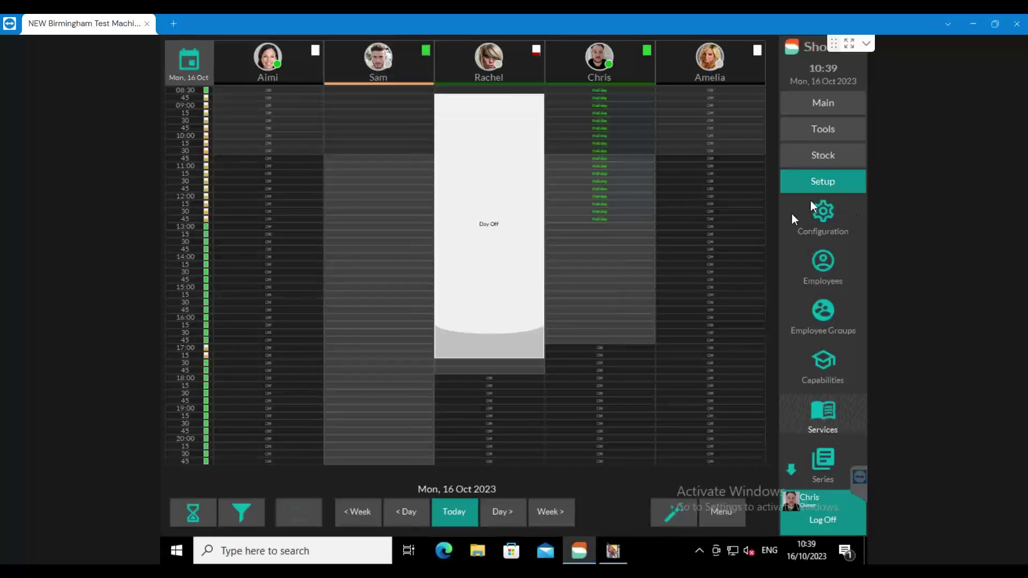
# - Create a series for Ladies Cut & Finish under 2.Styling and name it "x2 Ladies Cut & Finish Series"
pyautogui.click(824, 458)
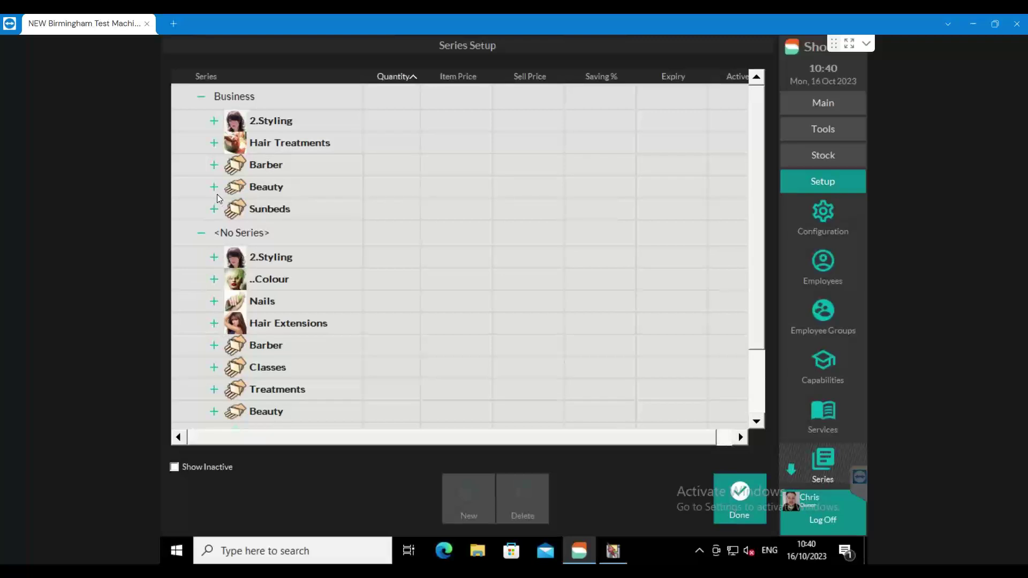
pyautogui.click(215, 256)
pyautogui.click(270, 283)
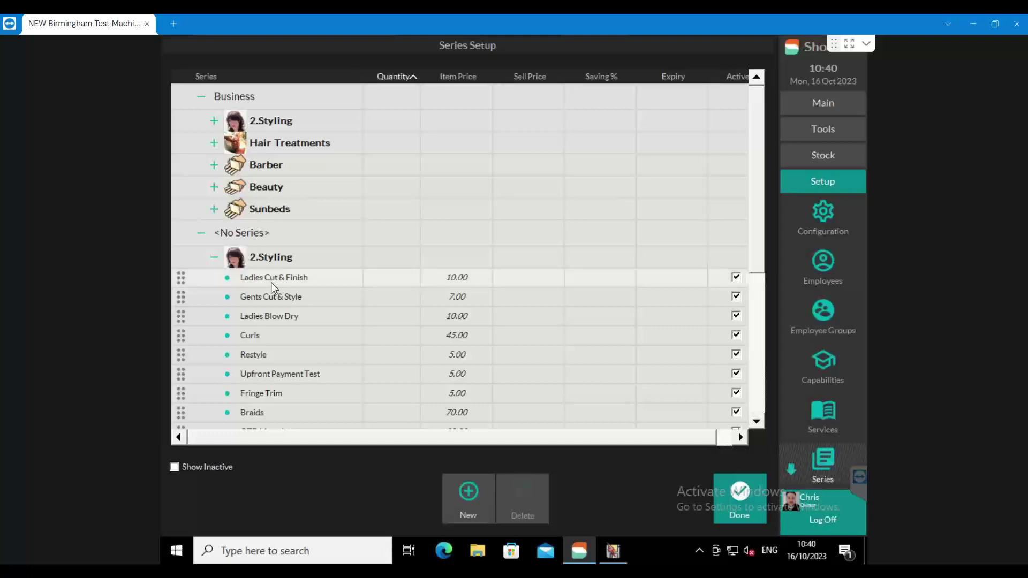
pyautogui.click(469, 492)
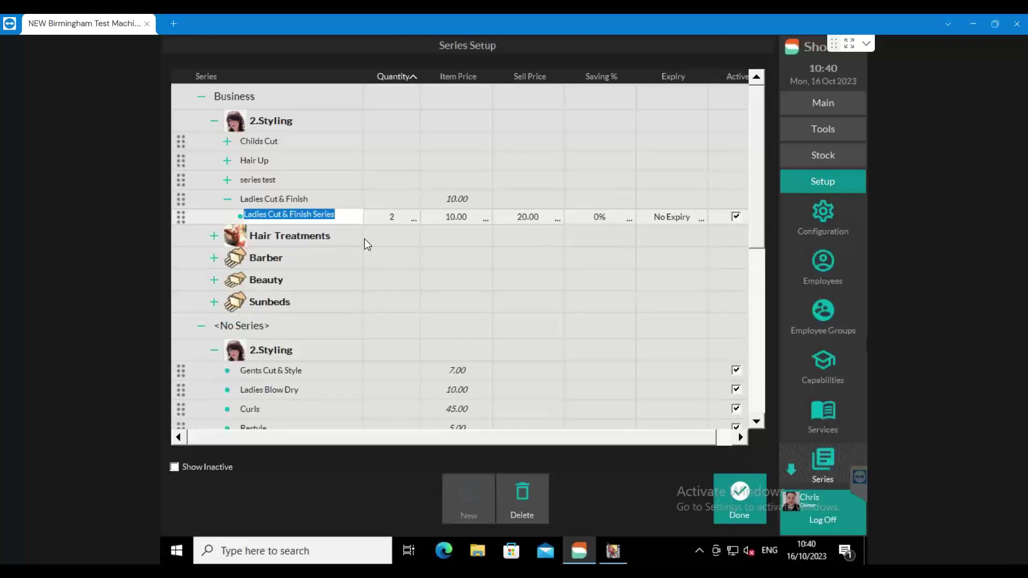
pyautogui.click(353, 215)
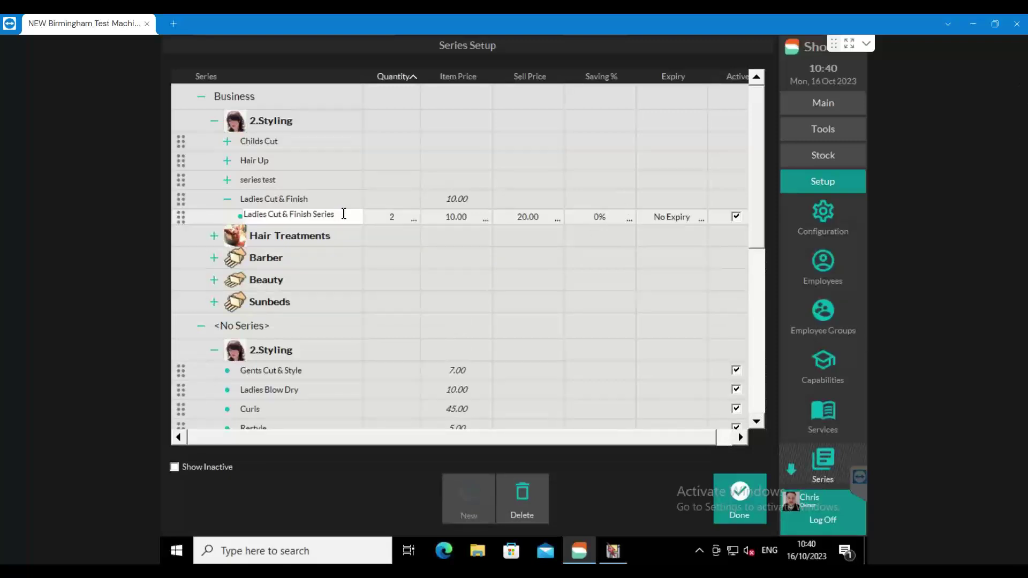
pyautogui.click(245, 215)
pyautogui.write('x2')
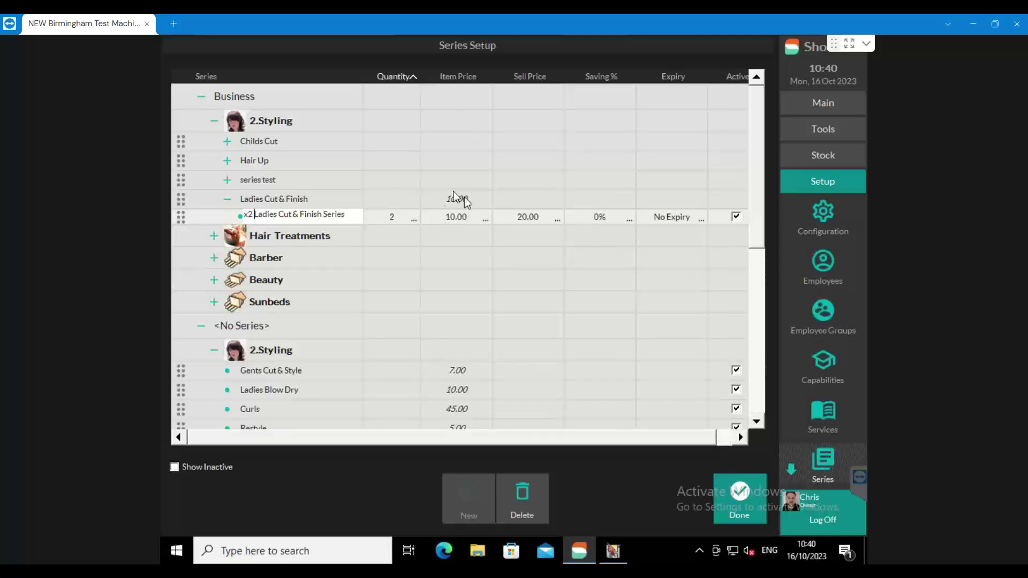
# - Try a sell price of 18.00 for the x2 Ladies Cut & Finish Series and set it back to 20.00
pyautogui.click(526, 221)
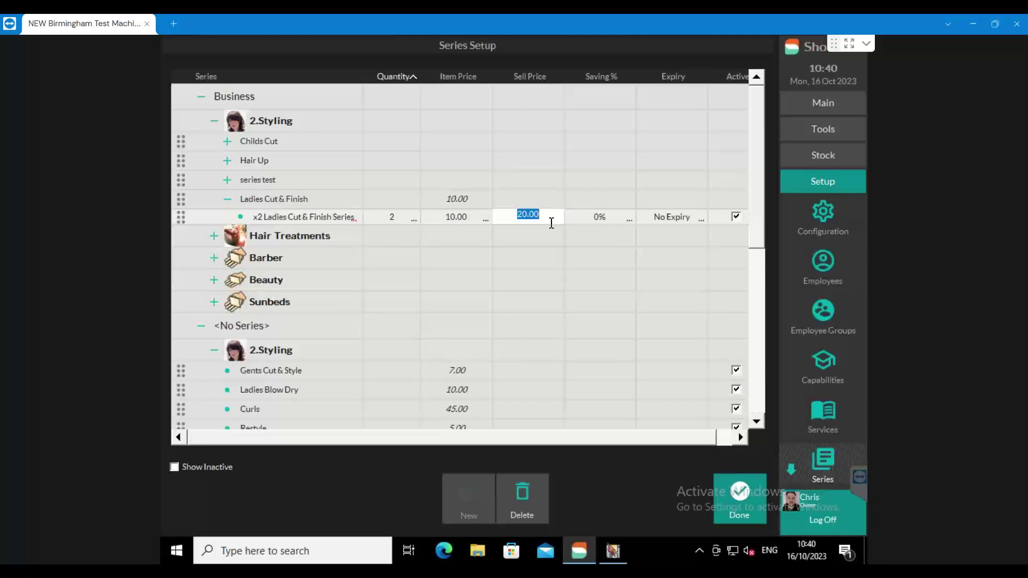
pyautogui.write('18')
pyautogui.click(537, 238)
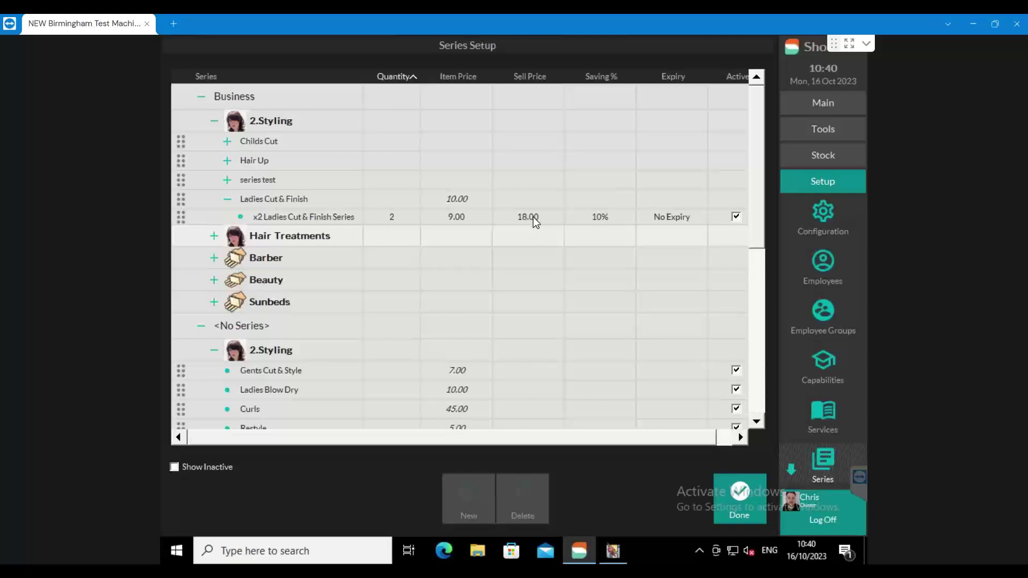
pyautogui.click(527, 221)
pyautogui.click(529, 220)
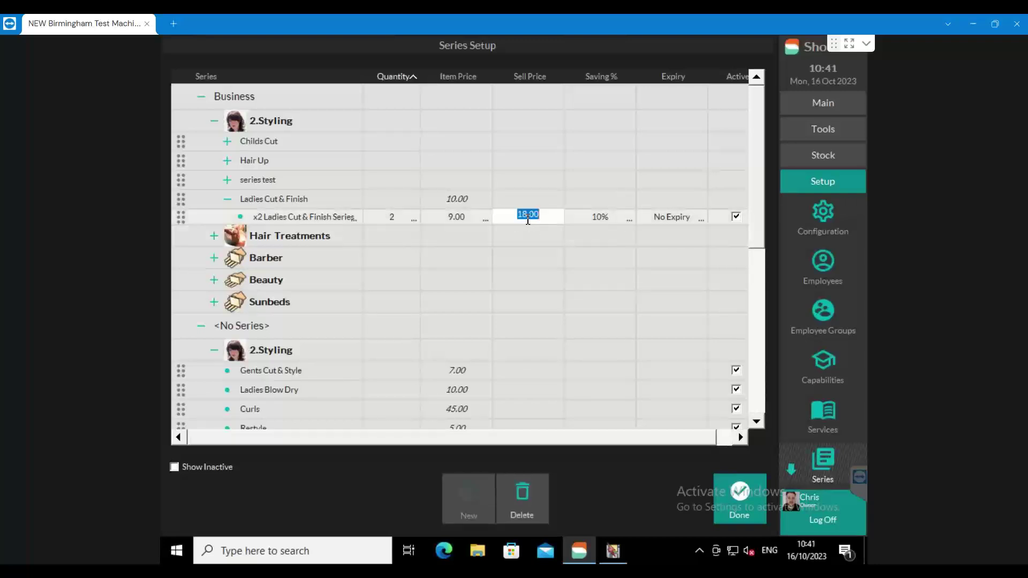
pyautogui.write('20.00')
pyautogui.click(555, 149)
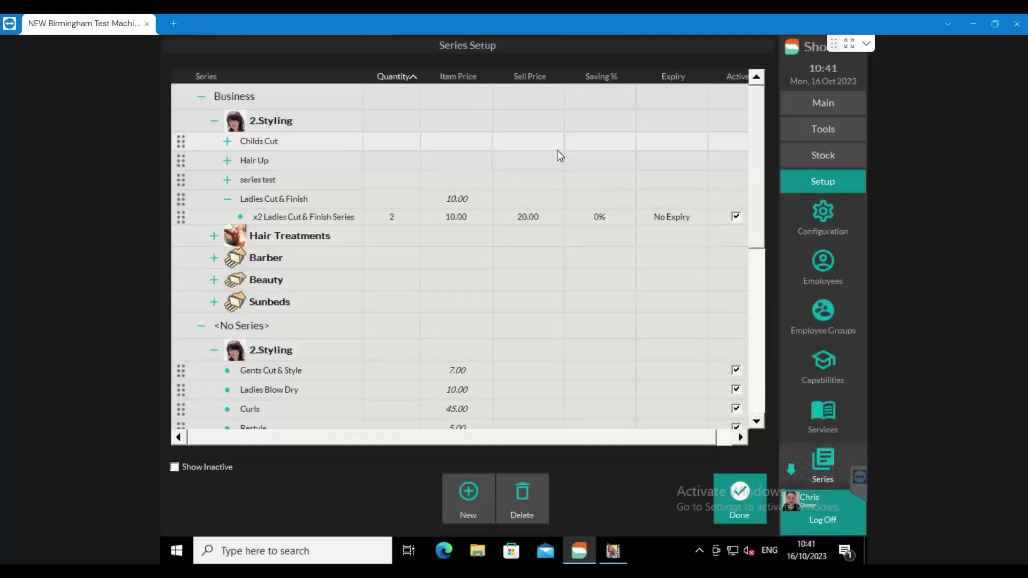
# - Try a 13% saving on the x2 Ladies Cut & Finish Series
pyautogui.doubleClick(613, 216)
pyautogui.write('13')
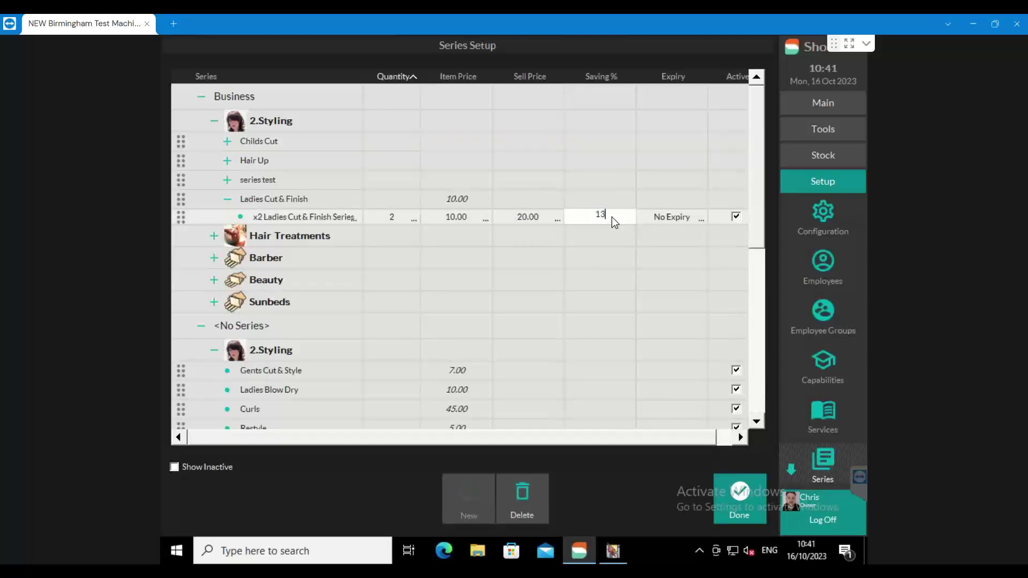
pyautogui.click(613, 239)
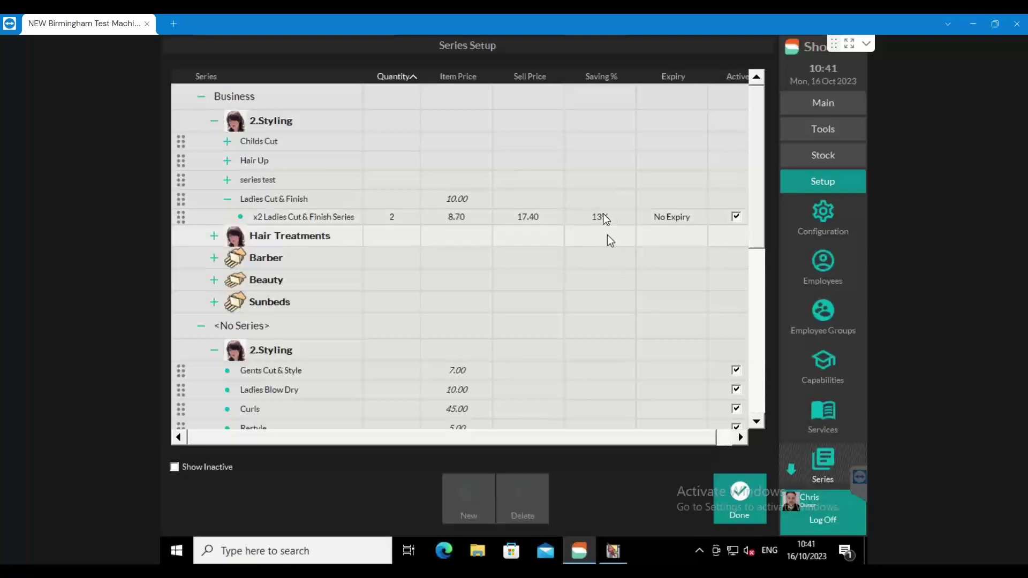
# - Set the x2 Ladies Cut & Finish Series to a 10% saving and a 24-month expiry
pyautogui.doubleClick(614, 216)
pyautogui.write('10')
pyautogui.click(610, 235)
pyautogui.click(675, 221)
pyautogui.click(692, 218)
pyautogui.write('24')
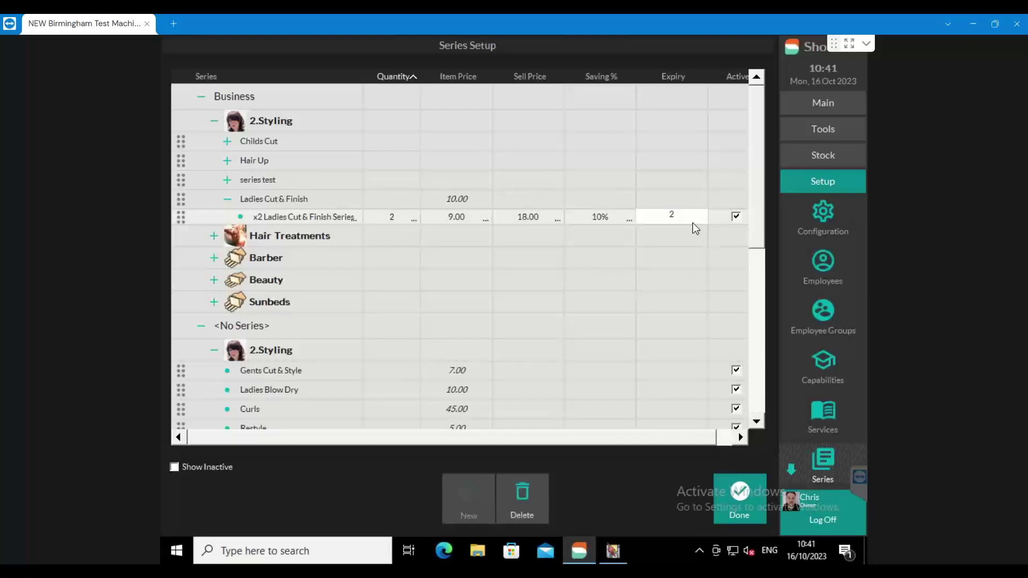
pyautogui.click(686, 188)
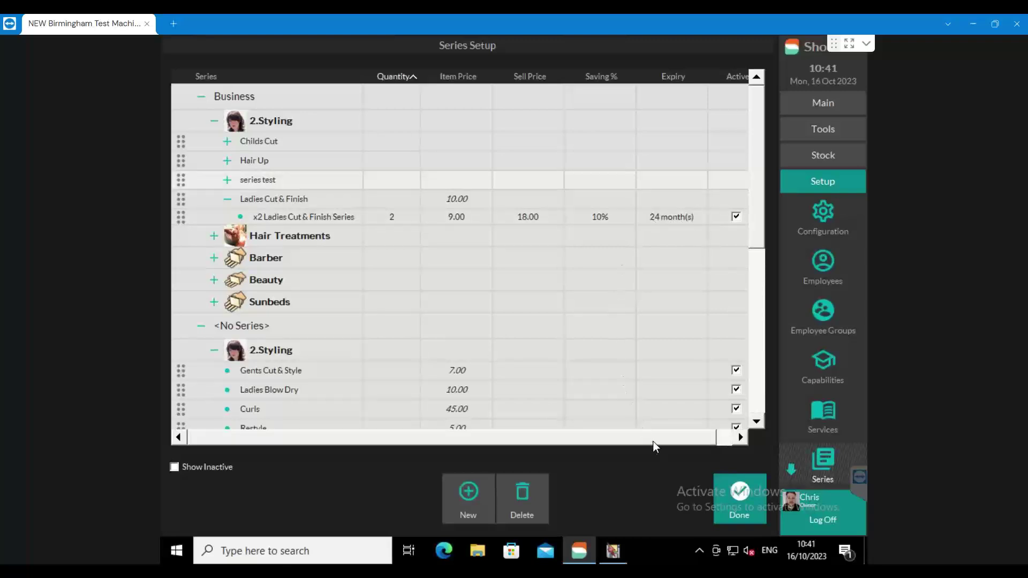
# - Finish the series setup and start a new point-of-sale transaction for the existing client, postponing the missing client details
pyautogui.click(739, 495)
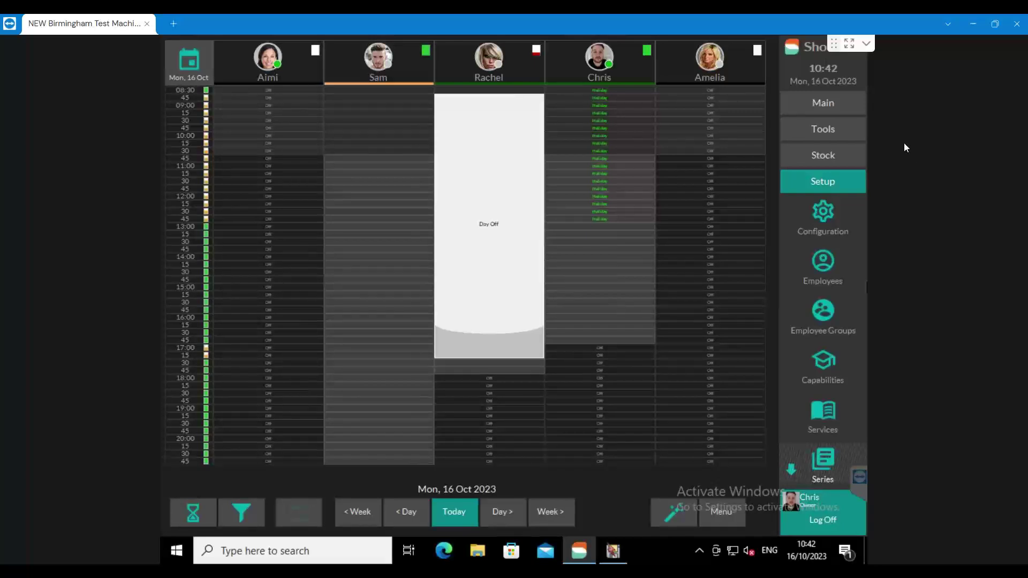
pyautogui.click(824, 104)
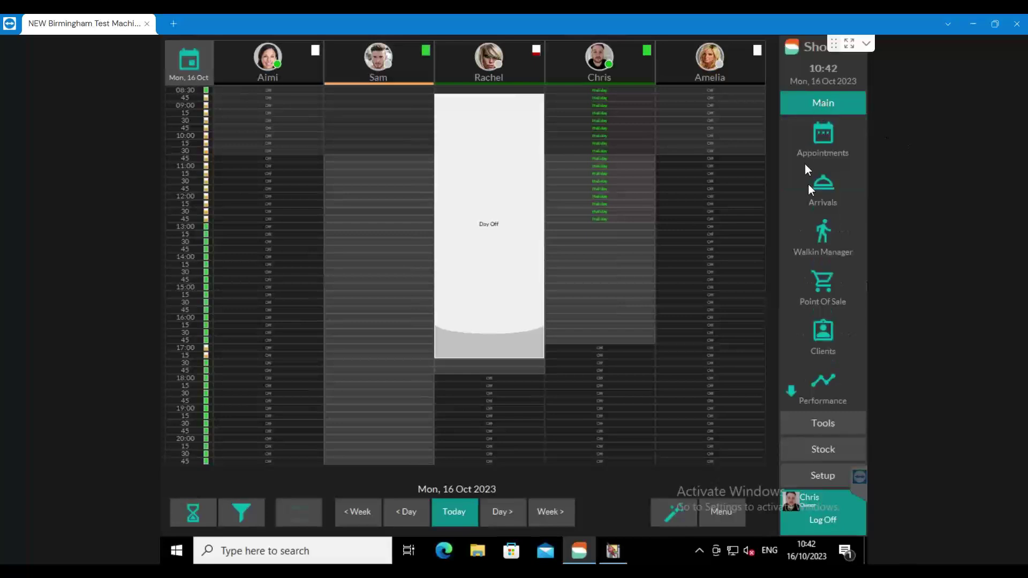
pyautogui.click(820, 289)
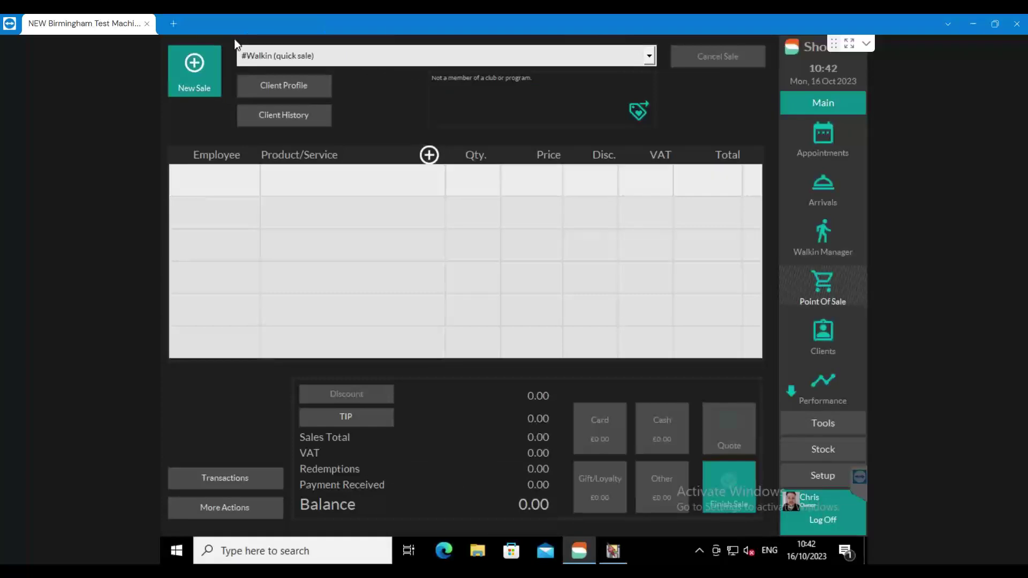
pyautogui.click(188, 65)
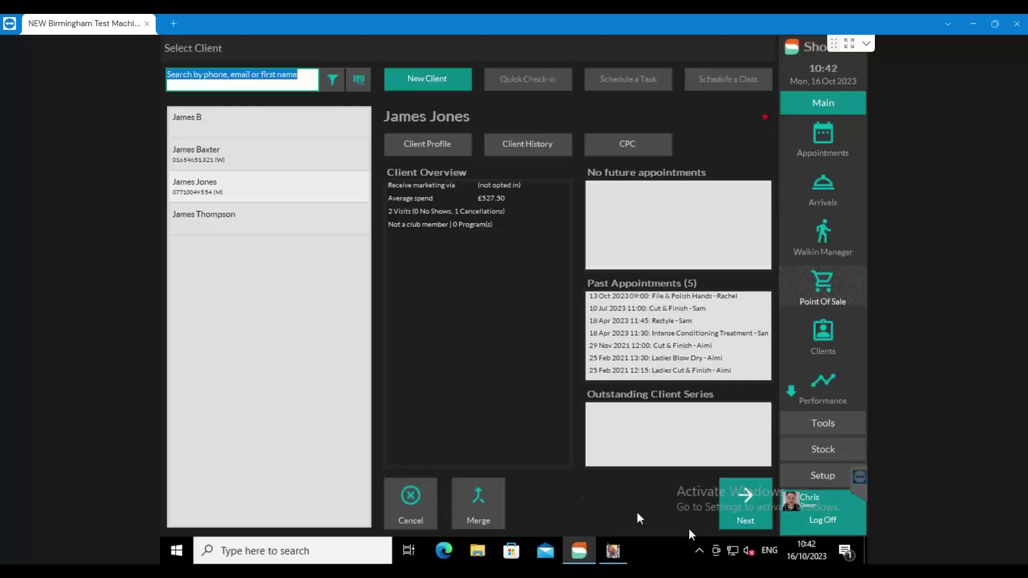
pyautogui.click(735, 497)
pyautogui.click(680, 468)
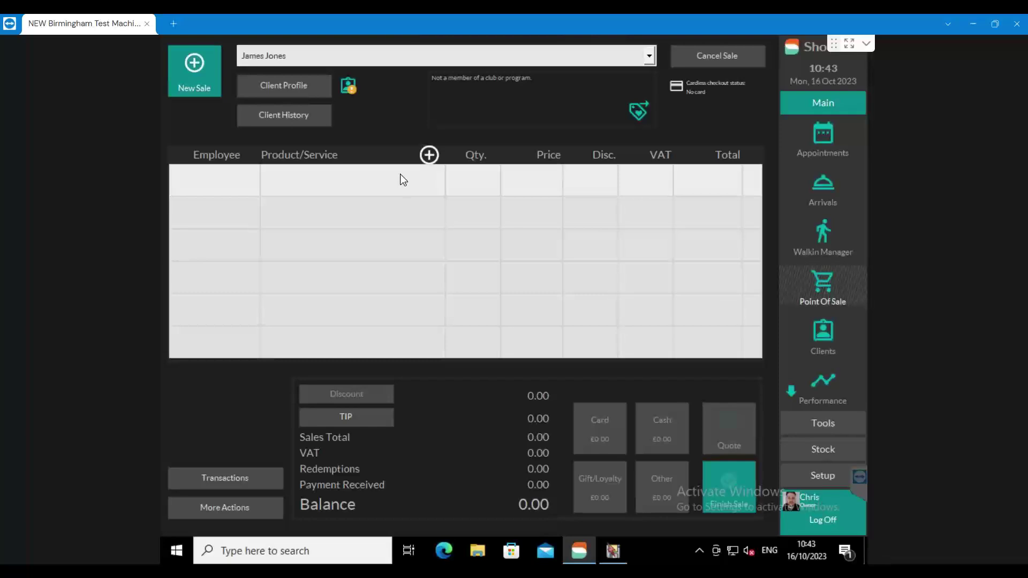
# - Add the x2 Ladies Cut & Finish Series to the sale with Business as the employee
pyautogui.click(391, 188)
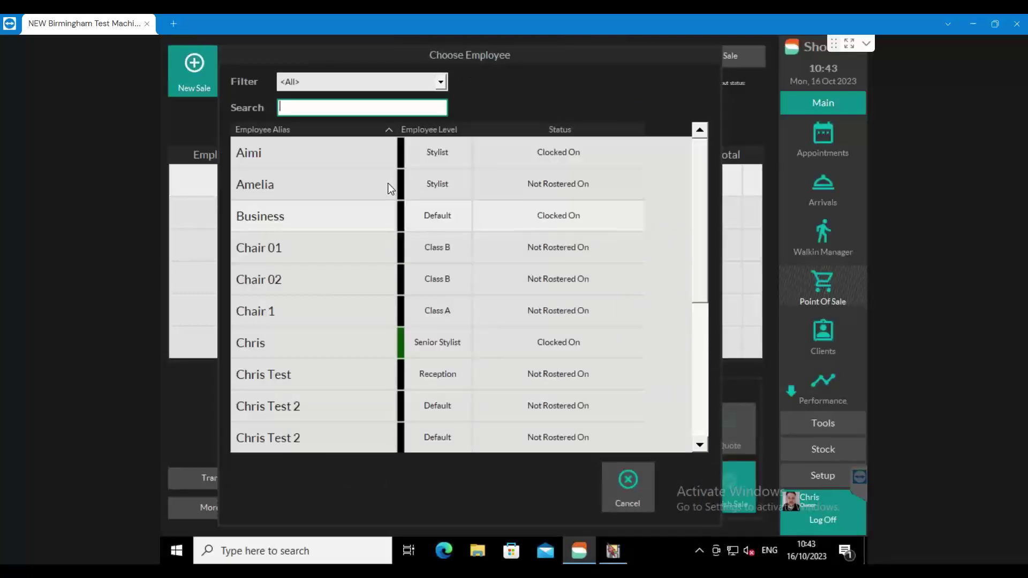
pyautogui.click(235, 217)
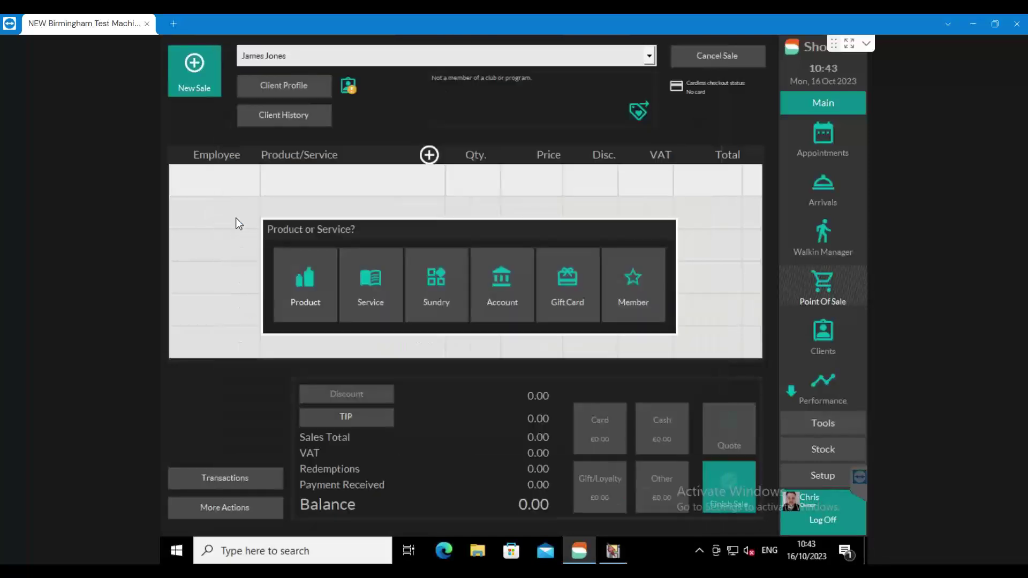
pyautogui.click(369, 284)
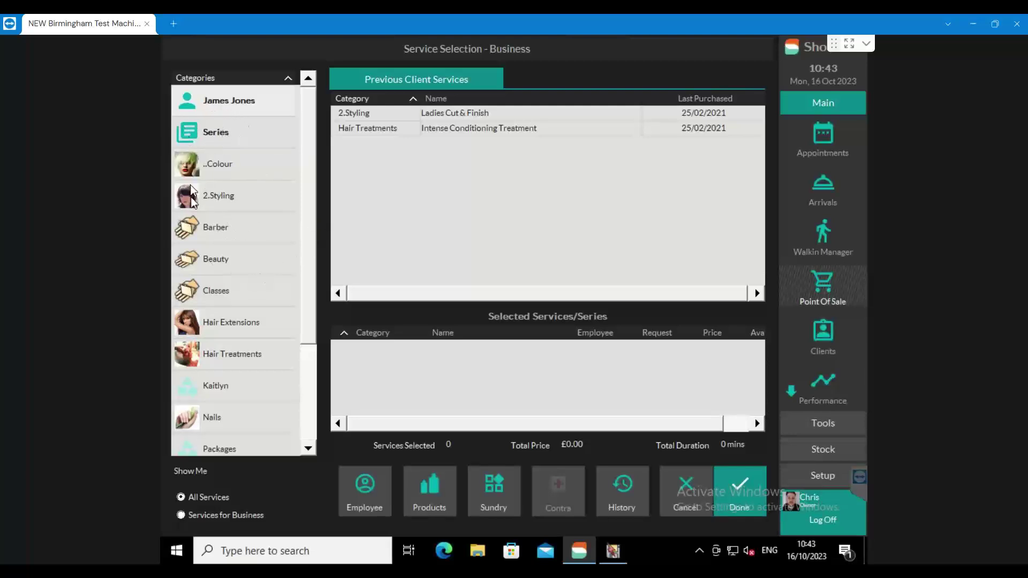
pyautogui.click(188, 170)
pyautogui.click(214, 195)
pyautogui.click(216, 235)
pyautogui.click(224, 260)
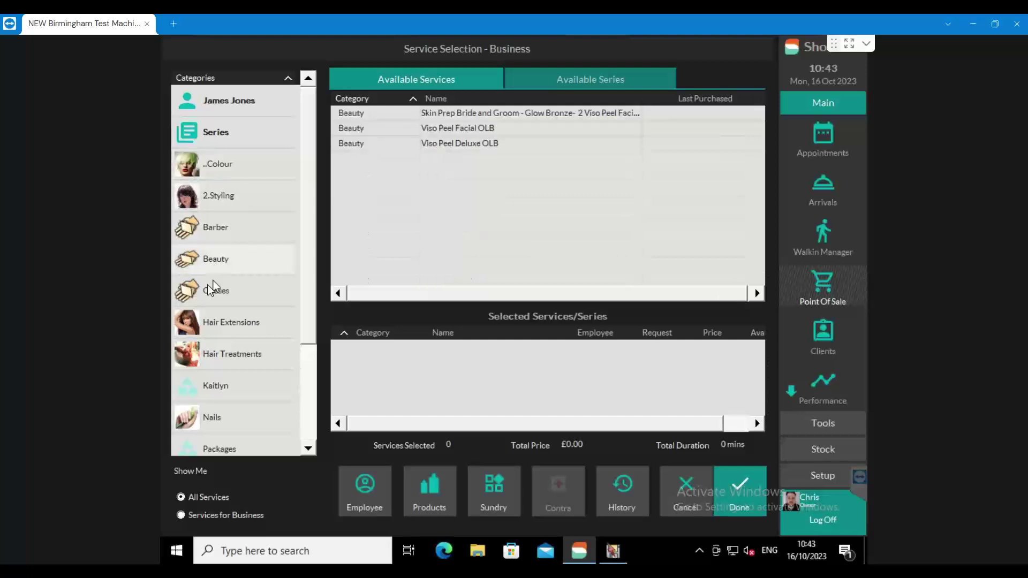
pyautogui.click(215, 134)
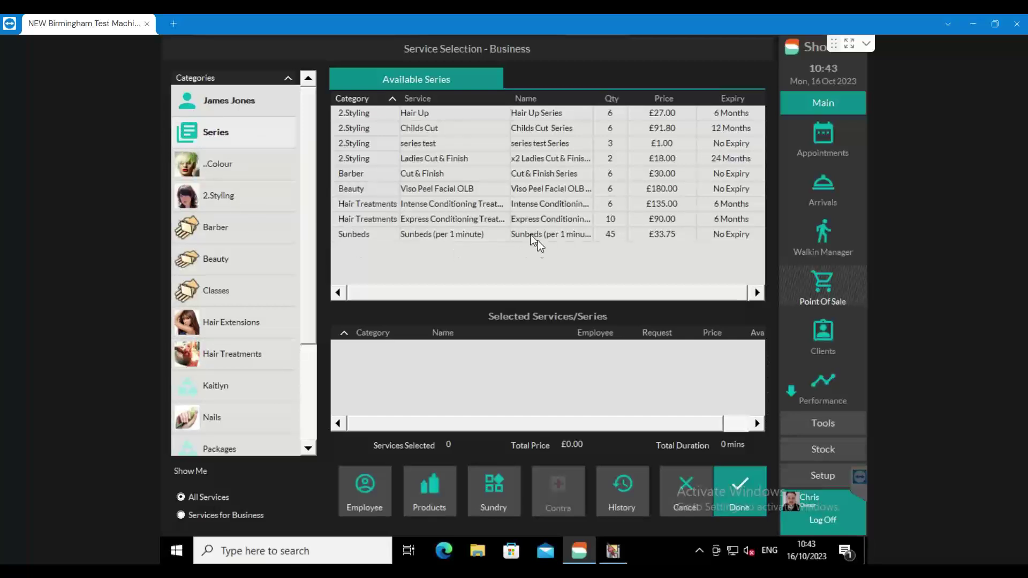
pyautogui.doubleClick(432, 157)
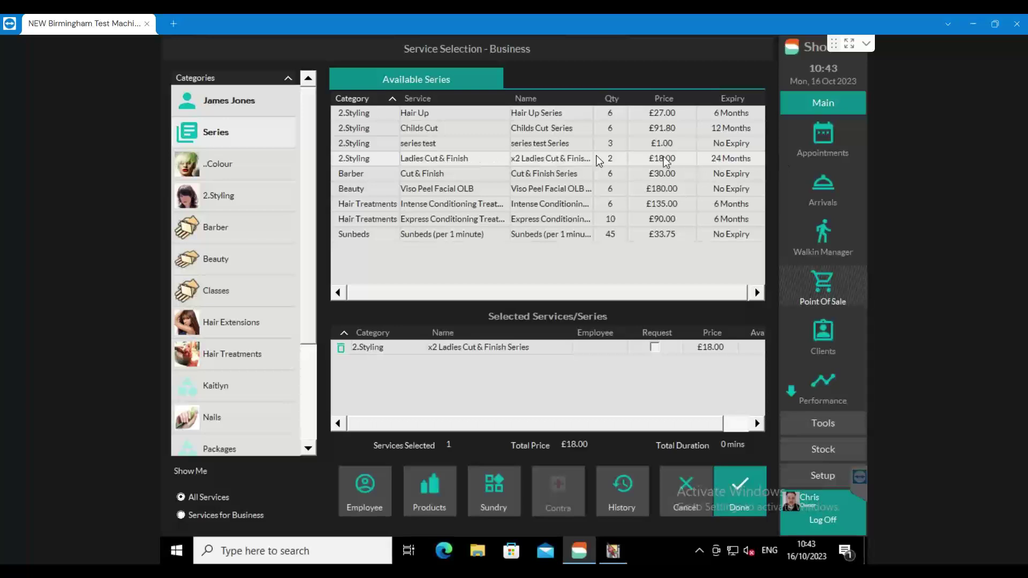
pyautogui.click(754, 509)
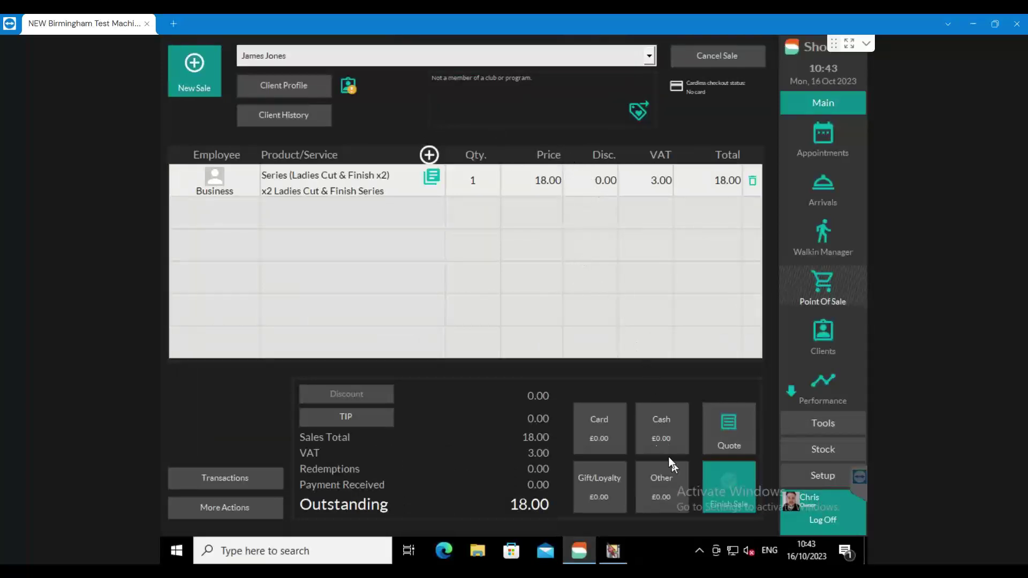
# - Pay the full 18.00 balance in cash and finish the sale without a receipt
pyautogui.click(650, 439)
pyautogui.click(580, 343)
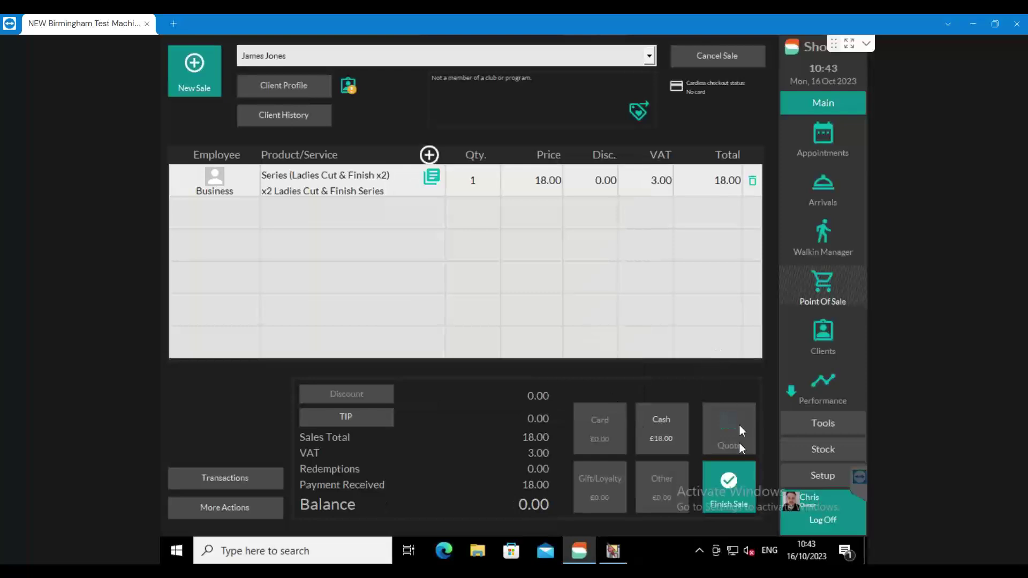
pyautogui.click(740, 483)
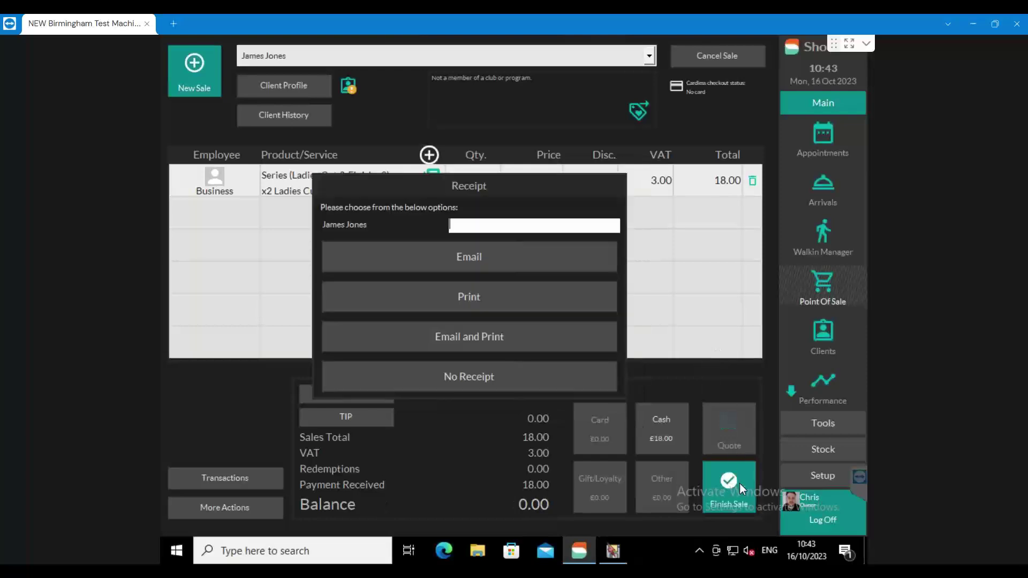
pyautogui.click(464, 378)
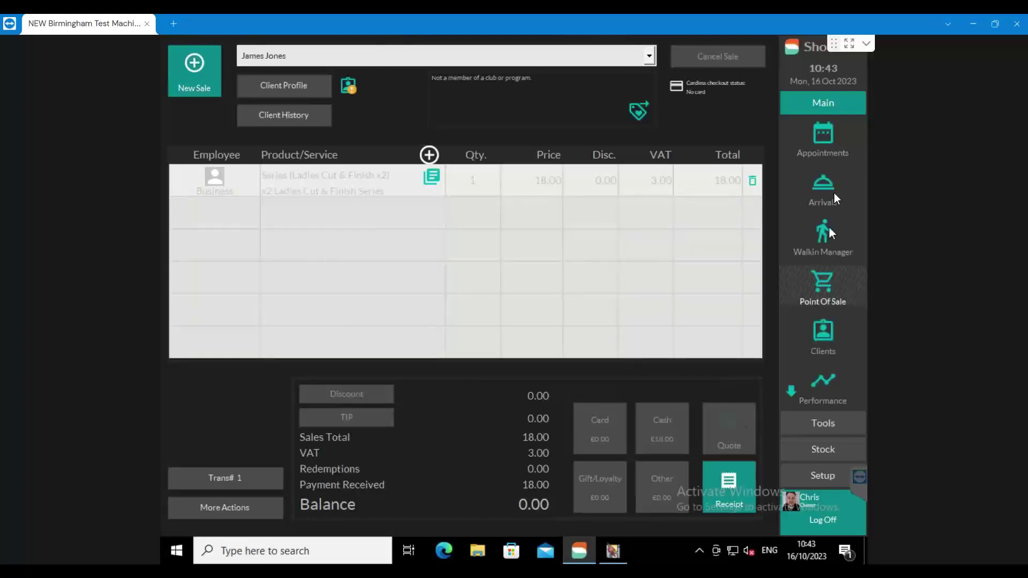
# - Look up the client by first name and examine the outstanding series on the record
pyautogui.click(832, 133)
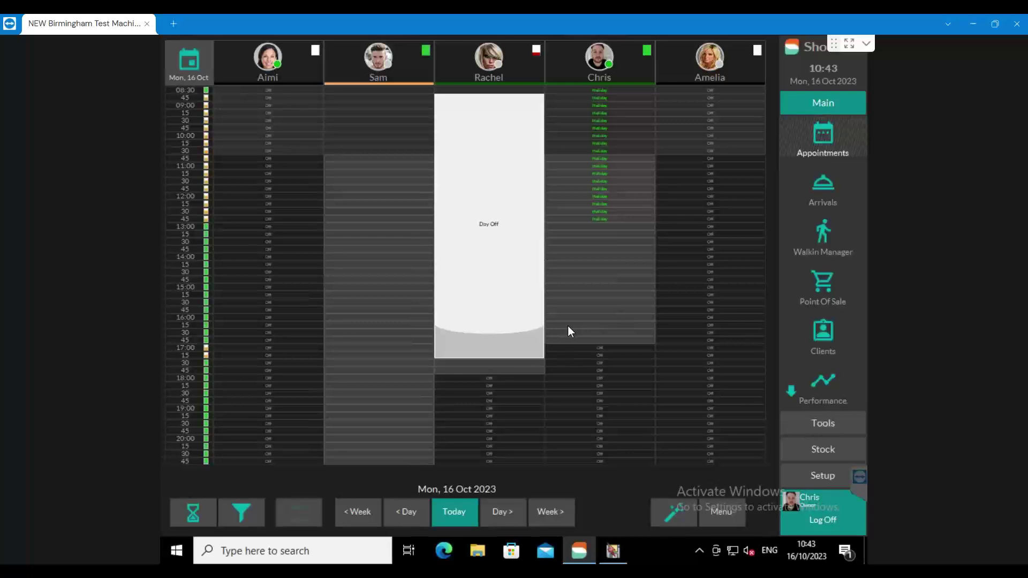
pyautogui.click(830, 334)
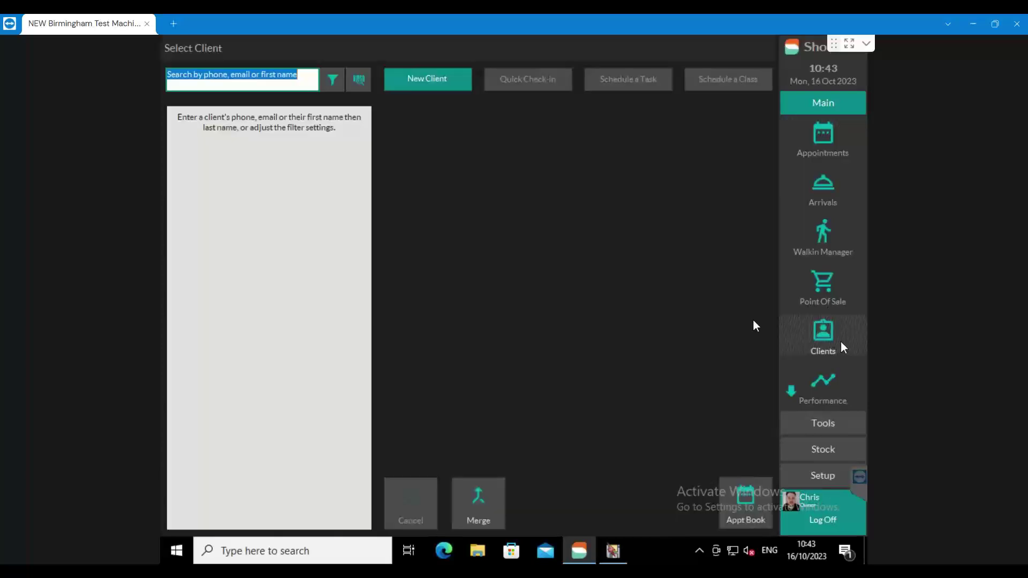
pyautogui.write('james,')
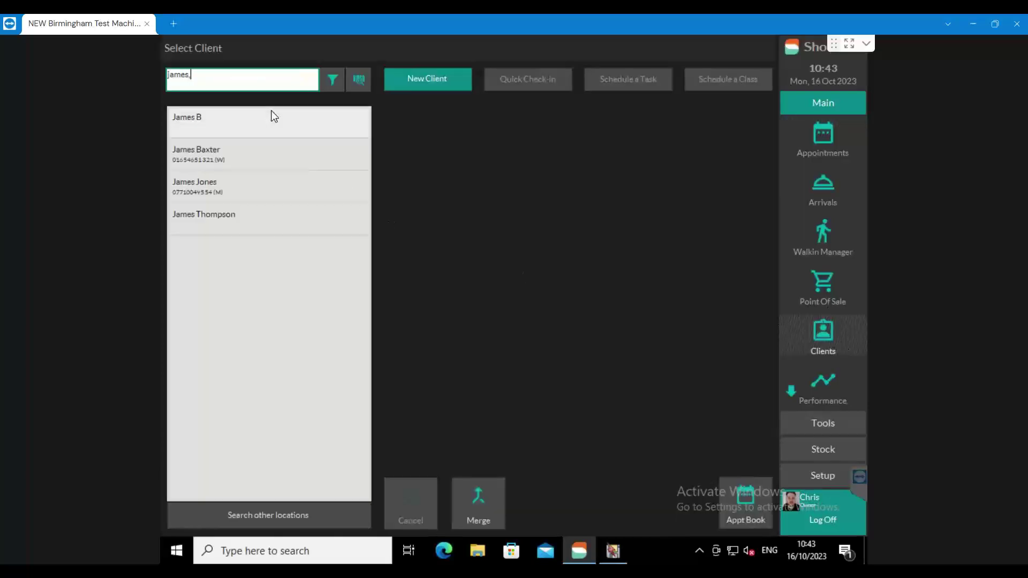
pyautogui.click(206, 185)
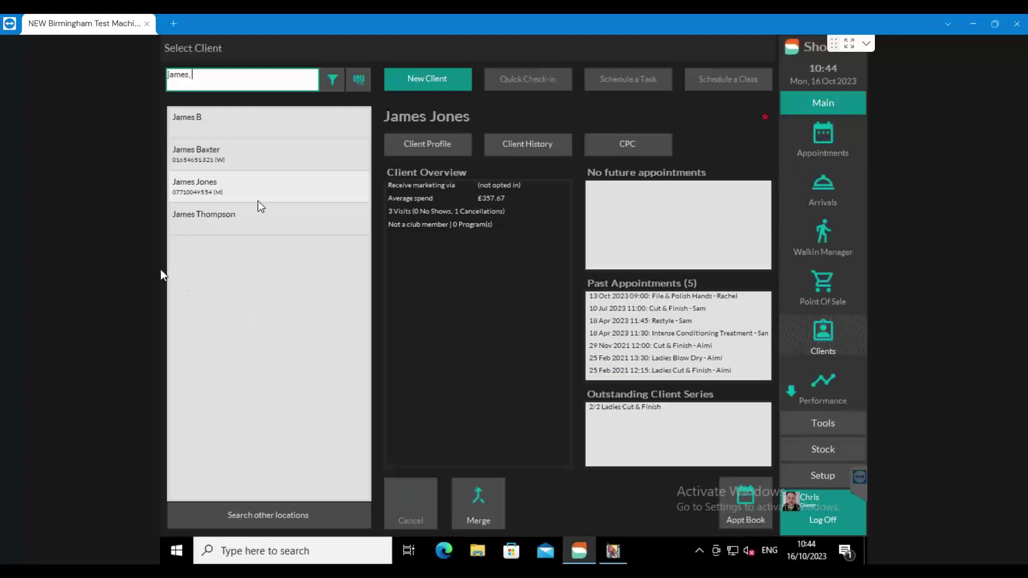
# - Book the client at 13:30 today with the logged-in employee, using the outstanding x2 Ladies Cut & Finish Series
pyautogui.click(823, 133)
pyautogui.click(639, 241)
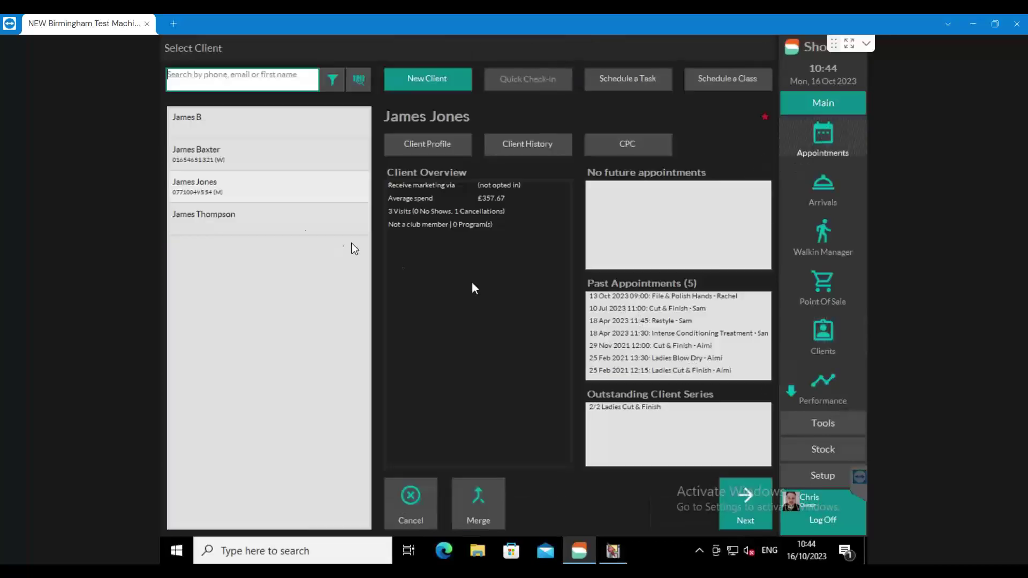
pyautogui.click(741, 501)
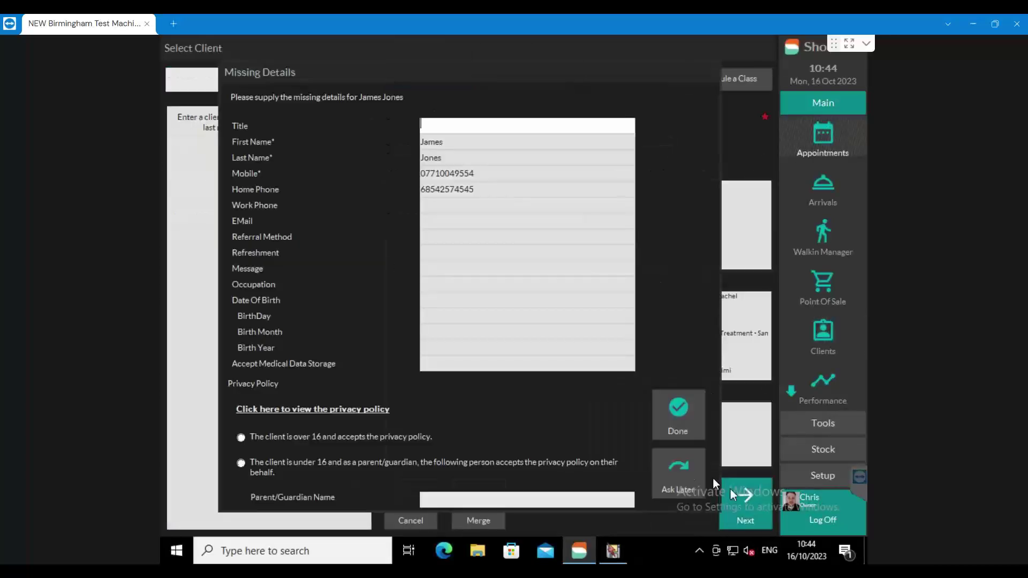
pyautogui.click(679, 481)
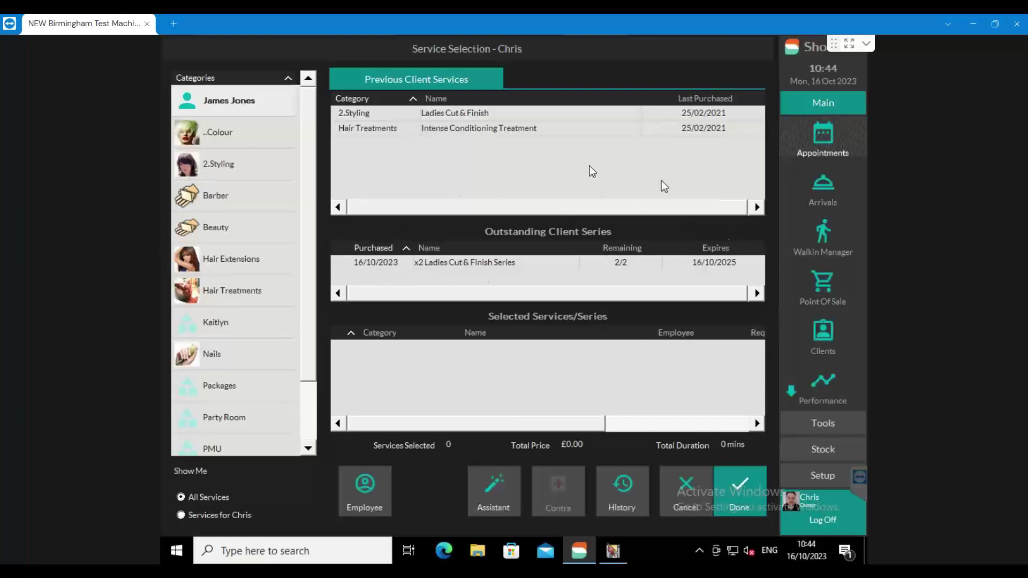
pyautogui.doubleClick(433, 263)
pyautogui.click(739, 492)
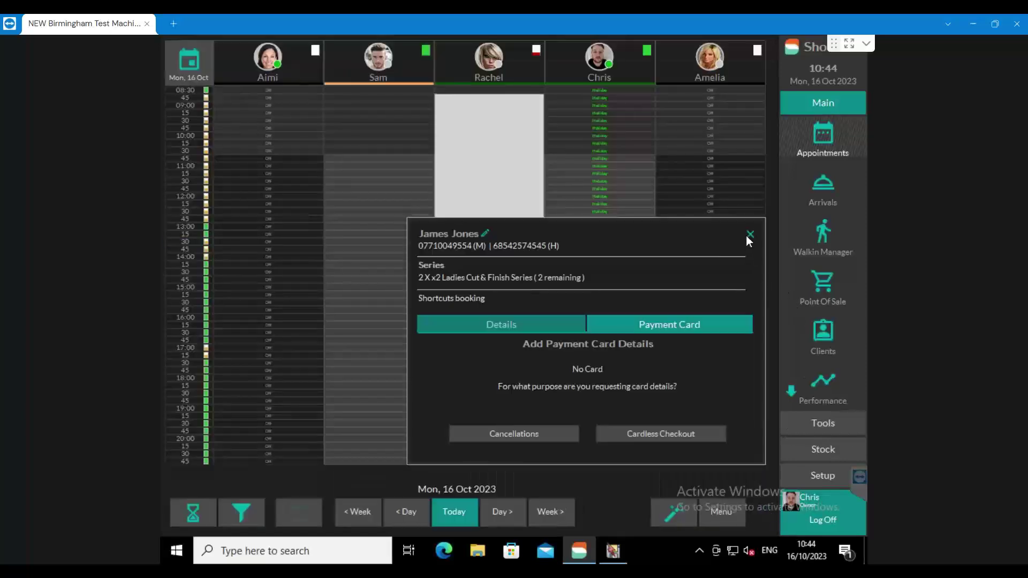
pyautogui.click(749, 236)
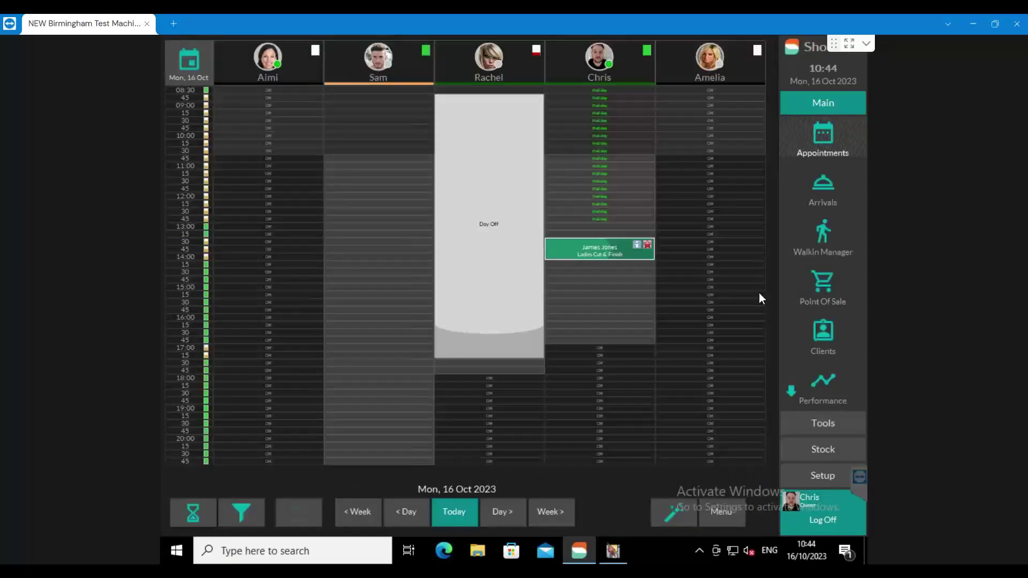
# - Check out the booked Ladies Cut & Finish appointment by redeeming one service from the series, and finish without a receipt
pyautogui.rightClick(598, 249)
pyautogui.click(603, 157)
pyautogui.click(557, 98)
pyautogui.click(675, 410)
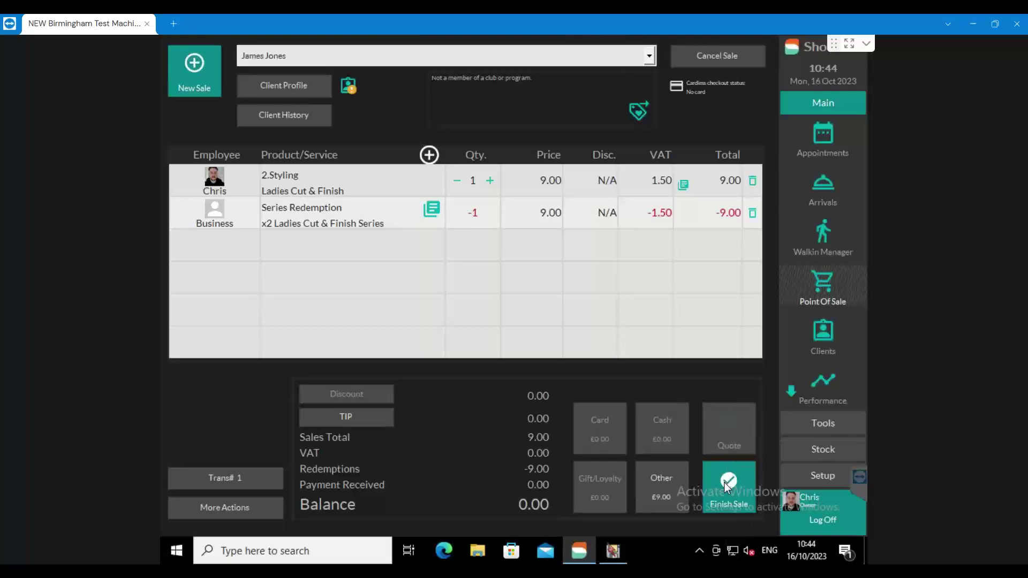
pyautogui.click(746, 509)
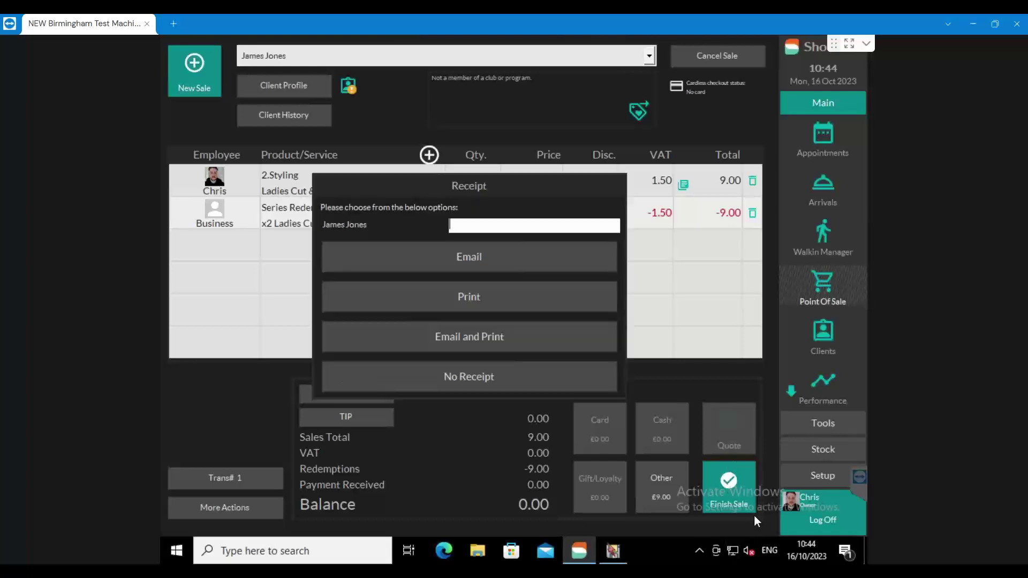
pyautogui.click(493, 382)
# - Check the remaining series balance on the client's record and return to the appointment book
pyautogui.click(823, 333)
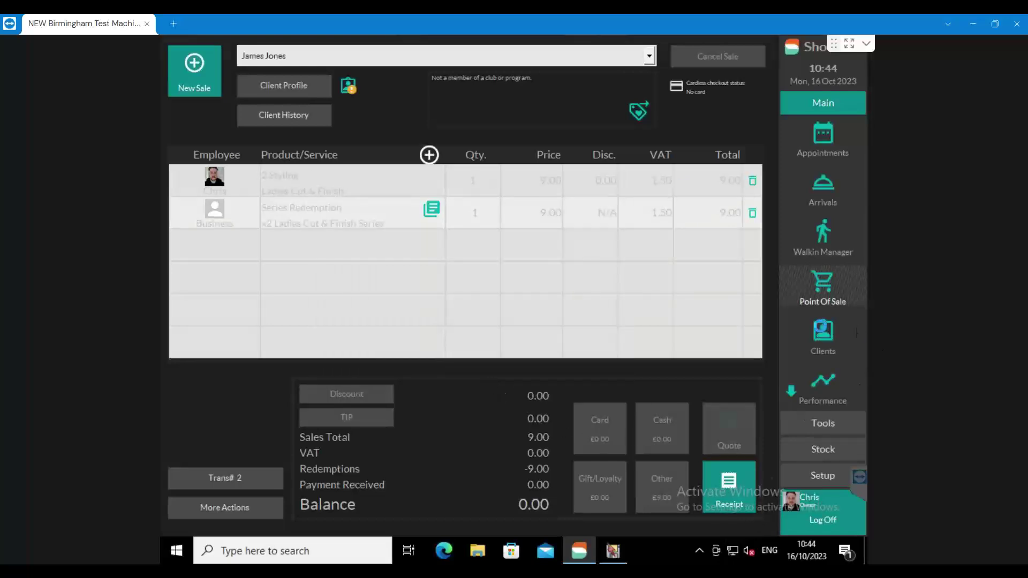
pyautogui.click(209, 199)
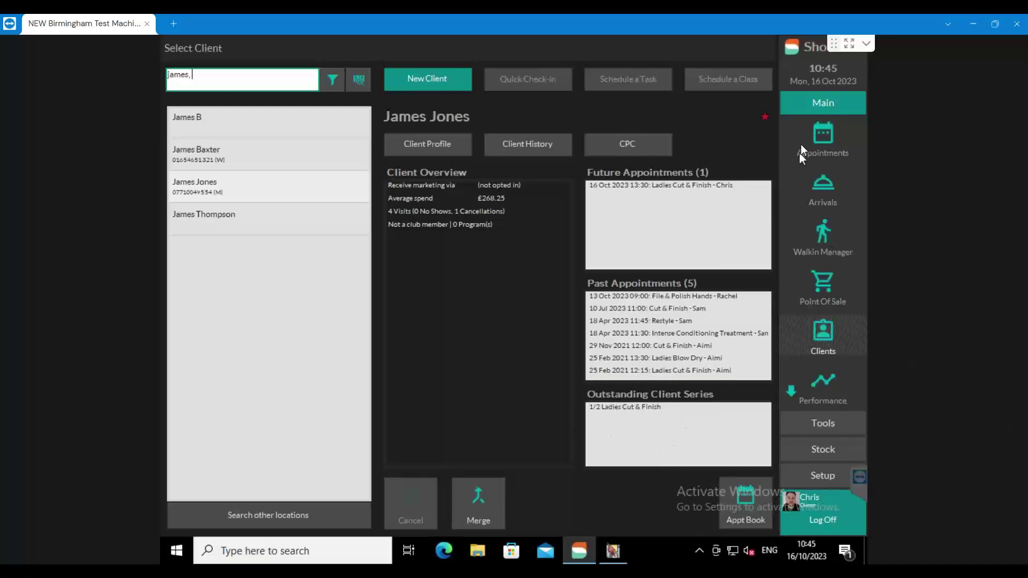
pyautogui.click(827, 138)
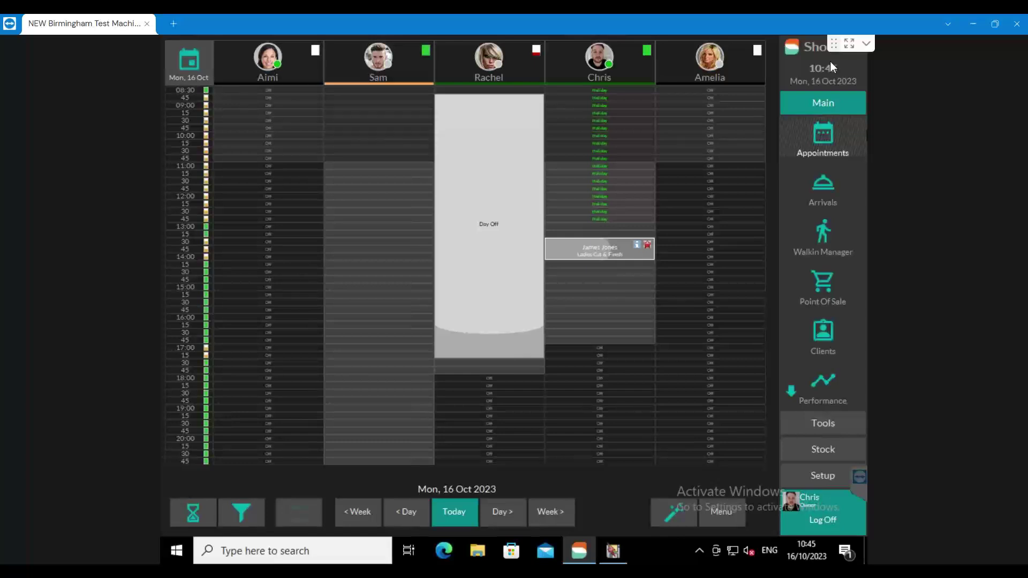
# - Start another new sale for the same client, again postponing the missing details
pyautogui.click(819, 281)
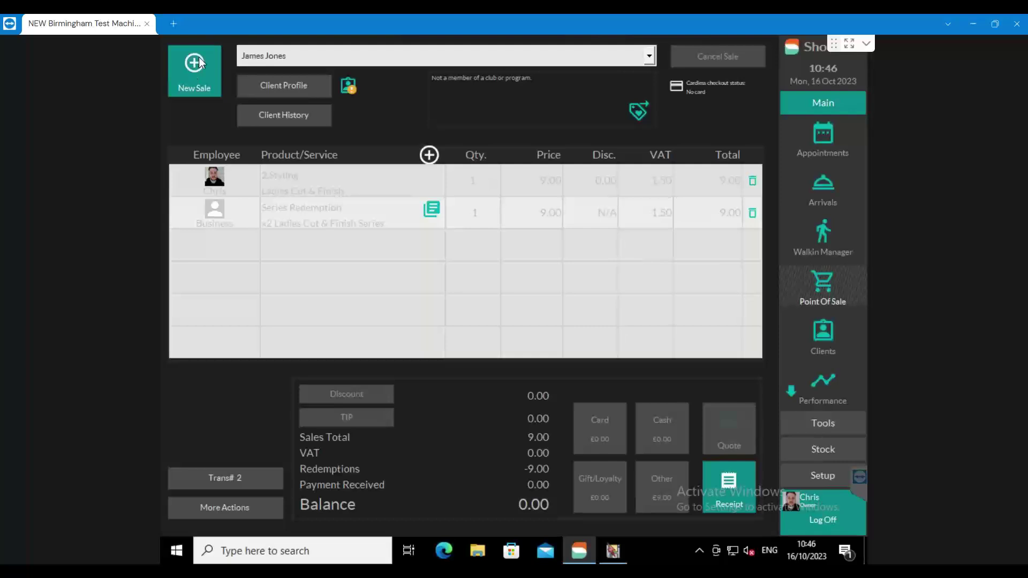
pyautogui.click(187, 65)
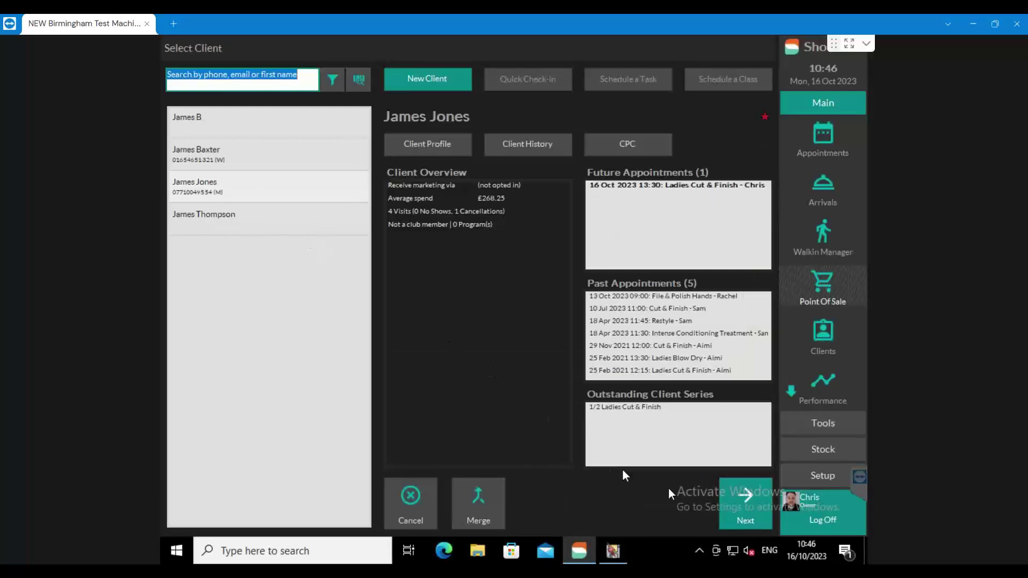
pyautogui.click(733, 510)
pyautogui.click(686, 477)
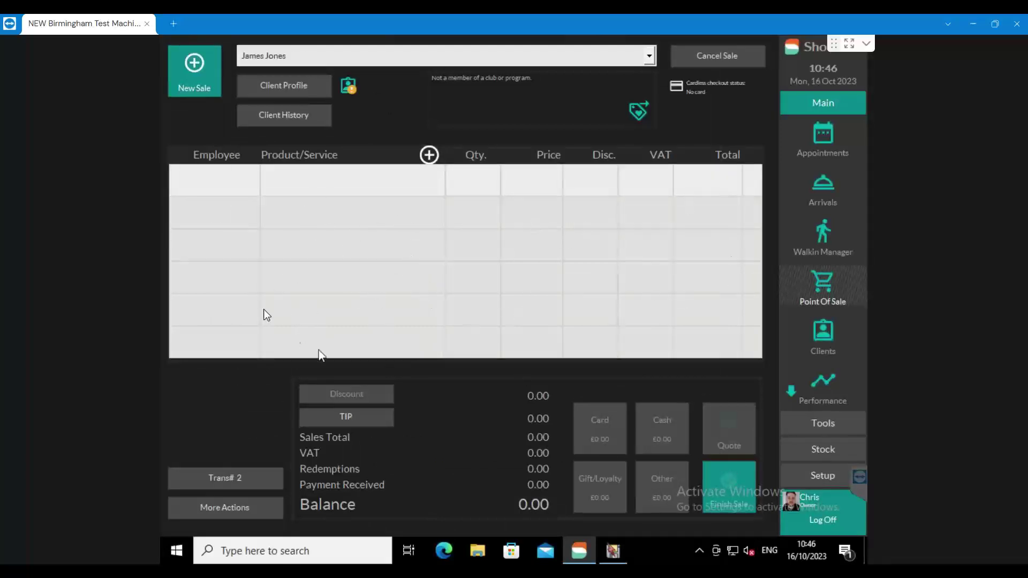
# - Add a Pay To Account line to the sale under the Business employee and set its amount to 5.00
pyautogui.click(356, 249)
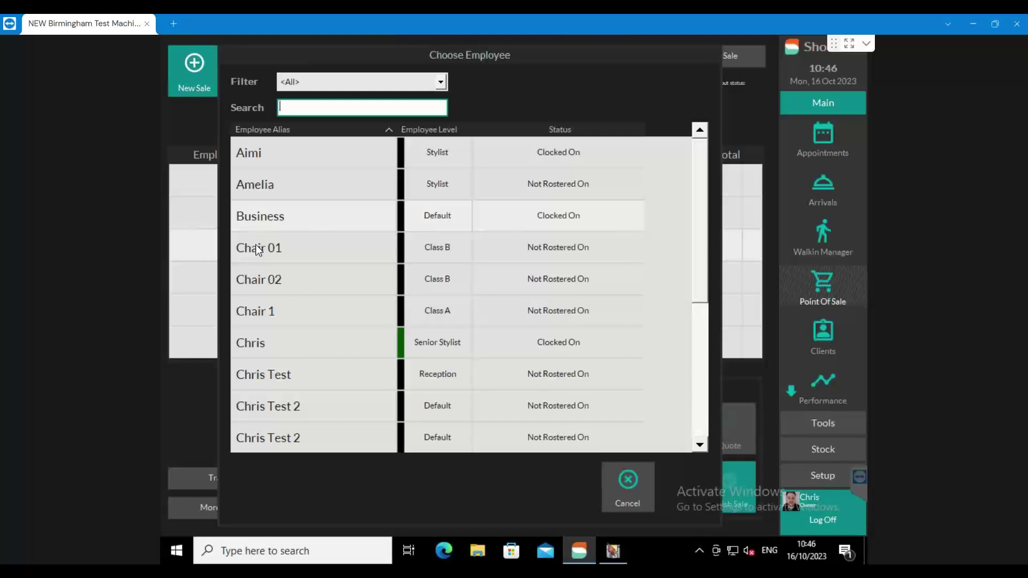
pyautogui.click(263, 219)
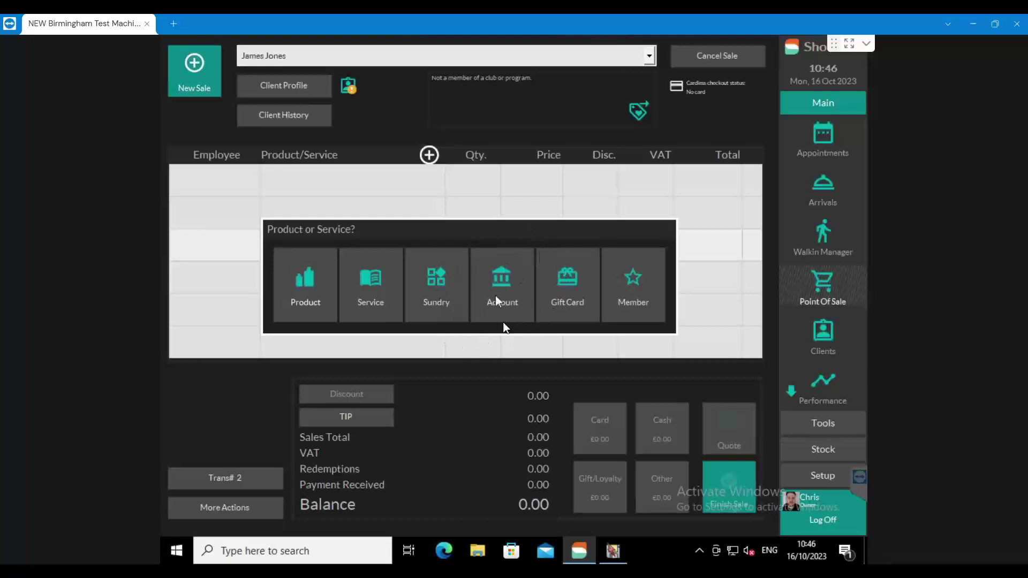
pyautogui.click(524, 283)
pyautogui.click(553, 181)
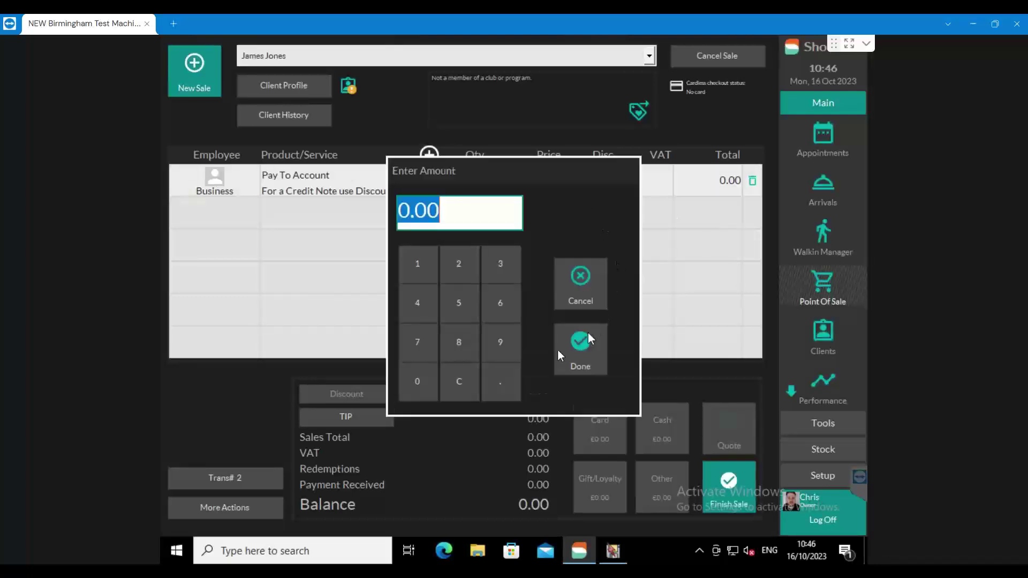
pyautogui.click(458, 299)
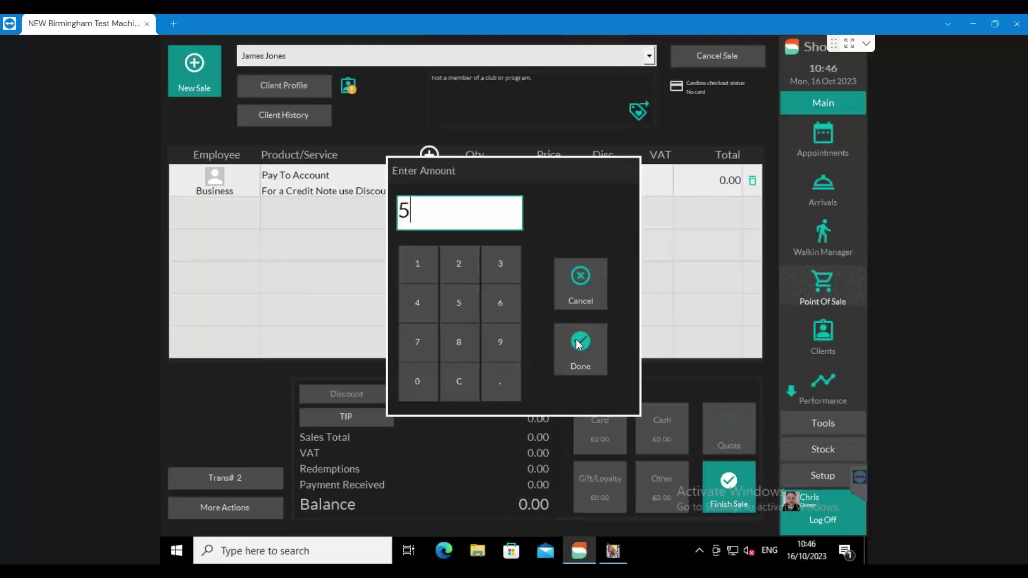
pyautogui.click(579, 342)
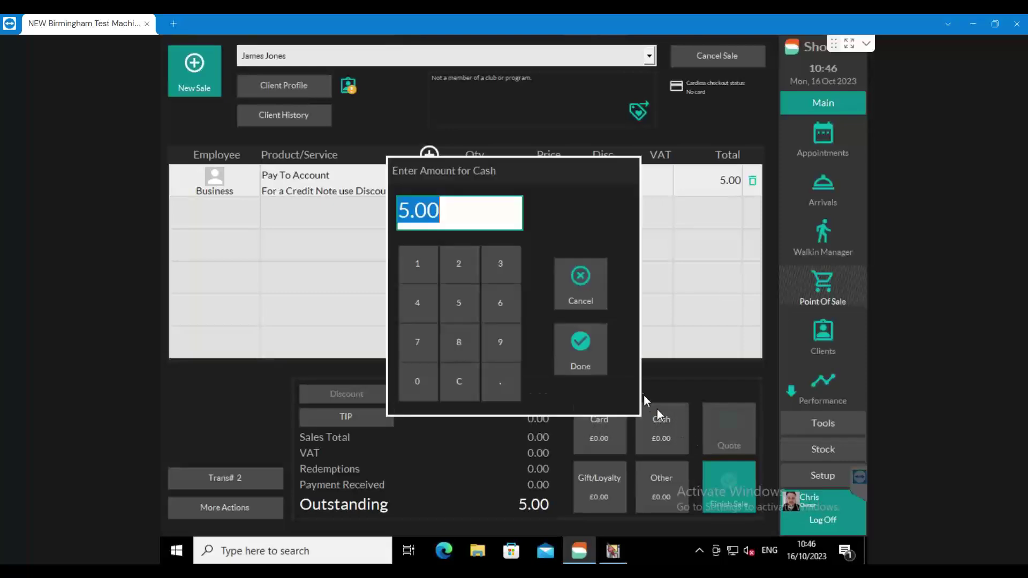
# - Take the 5.00 account payment in cash and finish the sale without a receipt
pyautogui.click(583, 344)
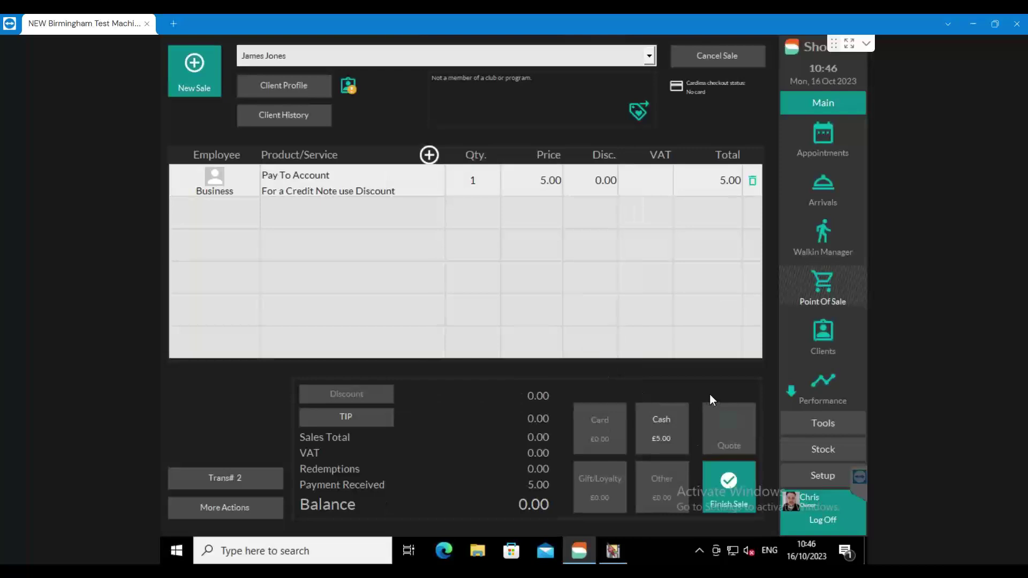
pyautogui.click(723, 485)
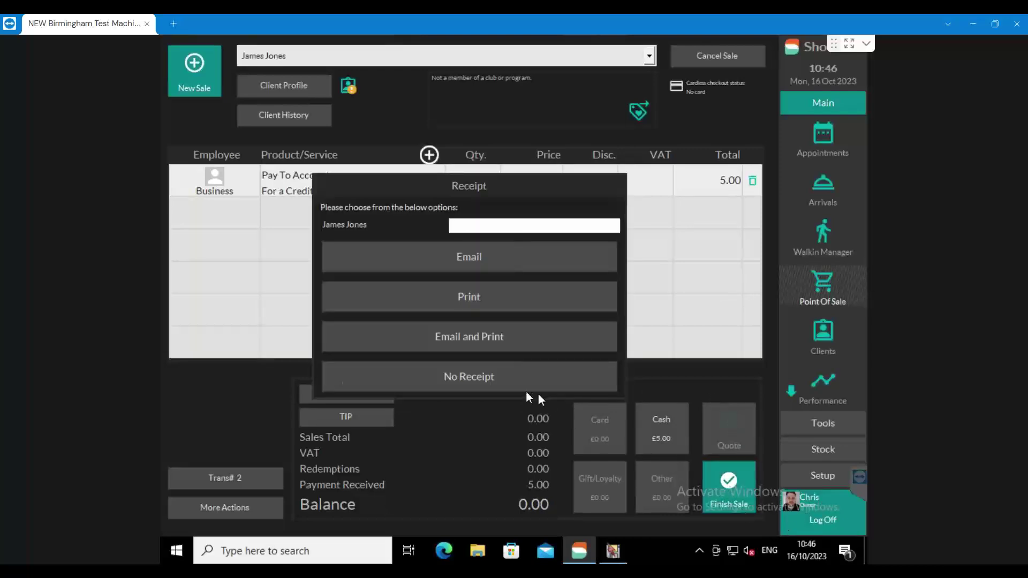
pyautogui.click(470, 380)
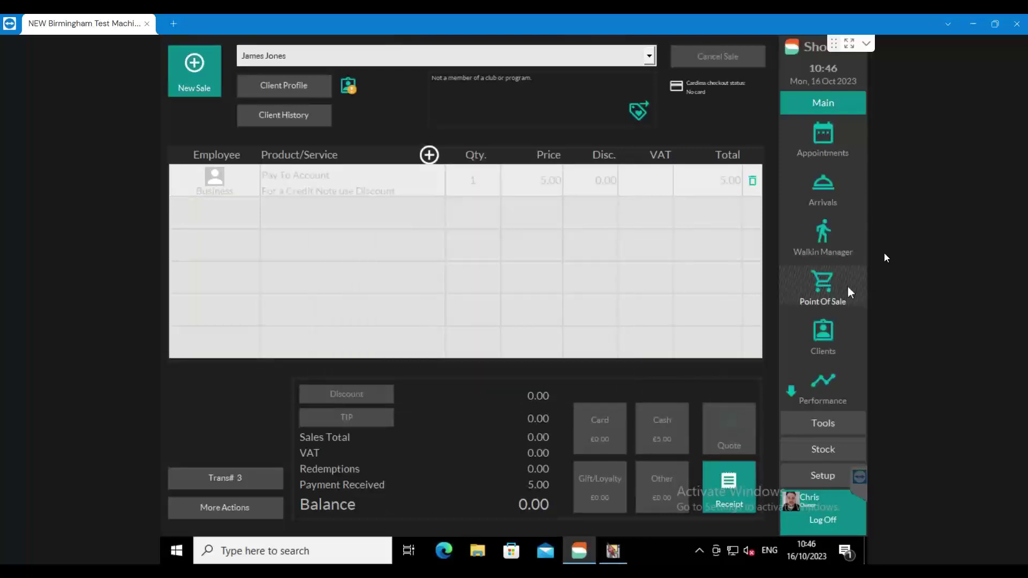
# - Book an Intense Conditioning Treatment for the same client at 14:45 today with the logged-in employee
pyautogui.click(824, 141)
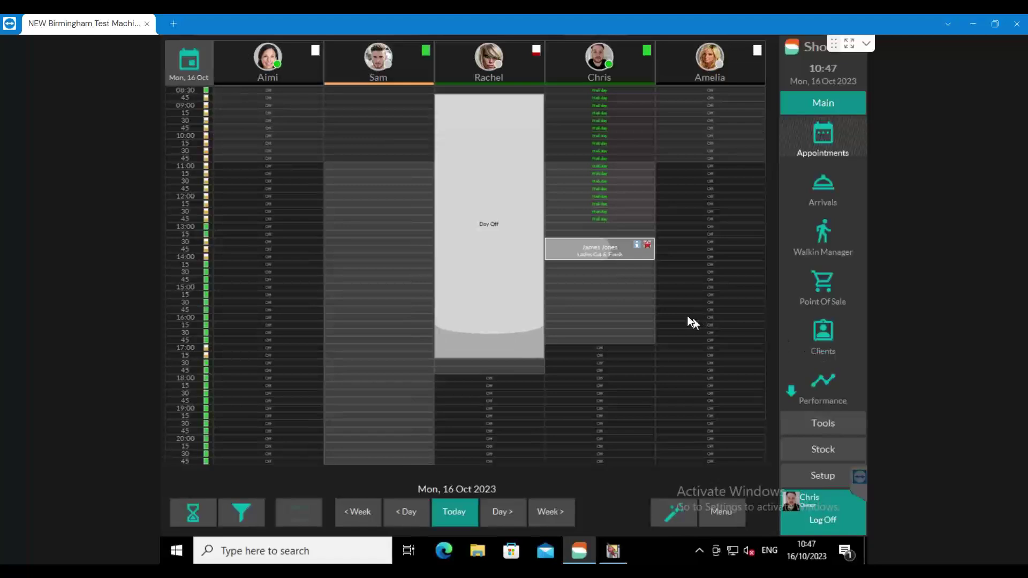
pyautogui.click(604, 279)
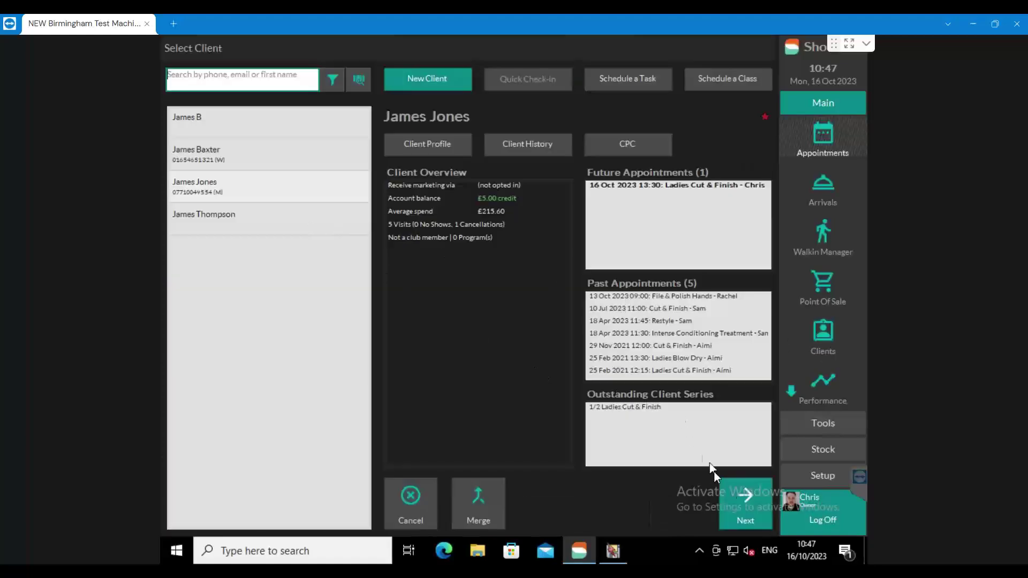
pyautogui.click(741, 497)
pyautogui.click(675, 485)
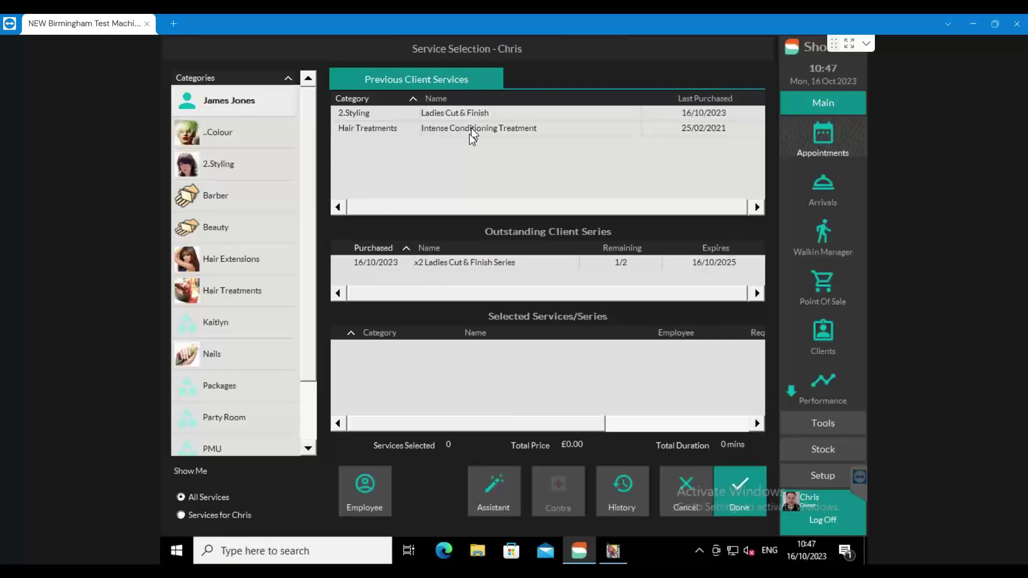
pyautogui.doubleClick(453, 134)
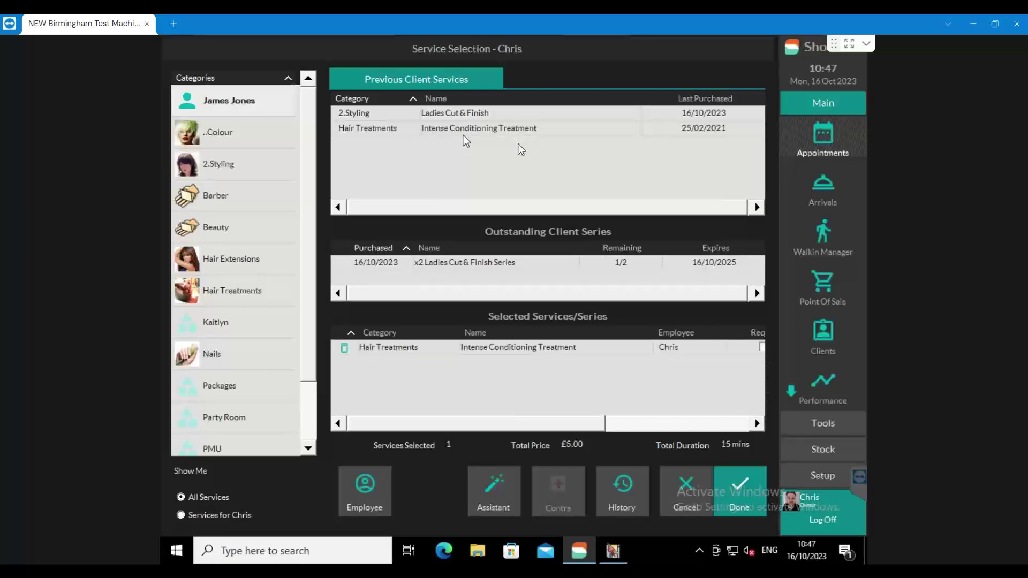
pyautogui.click(729, 481)
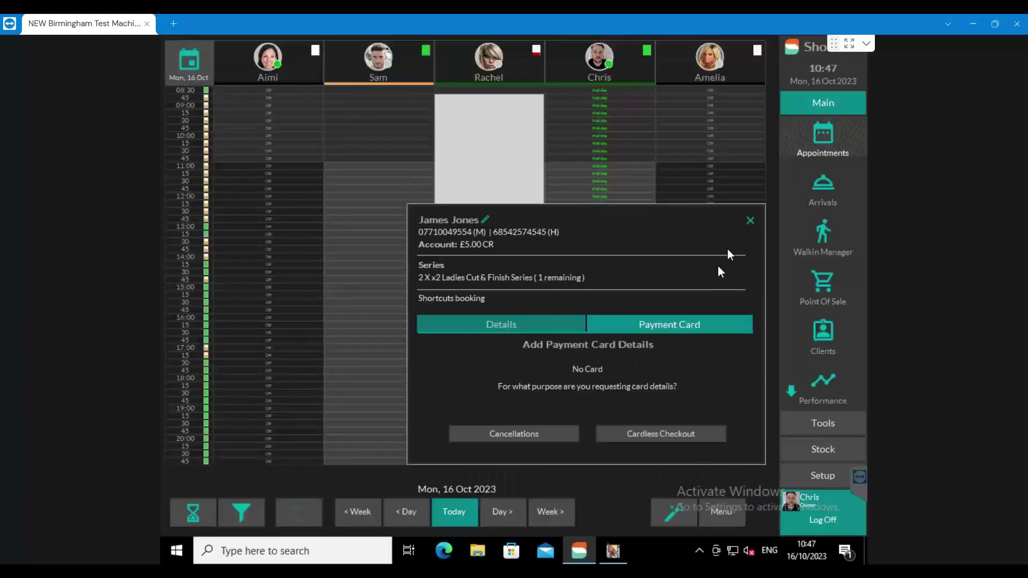
pyautogui.click(748, 221)
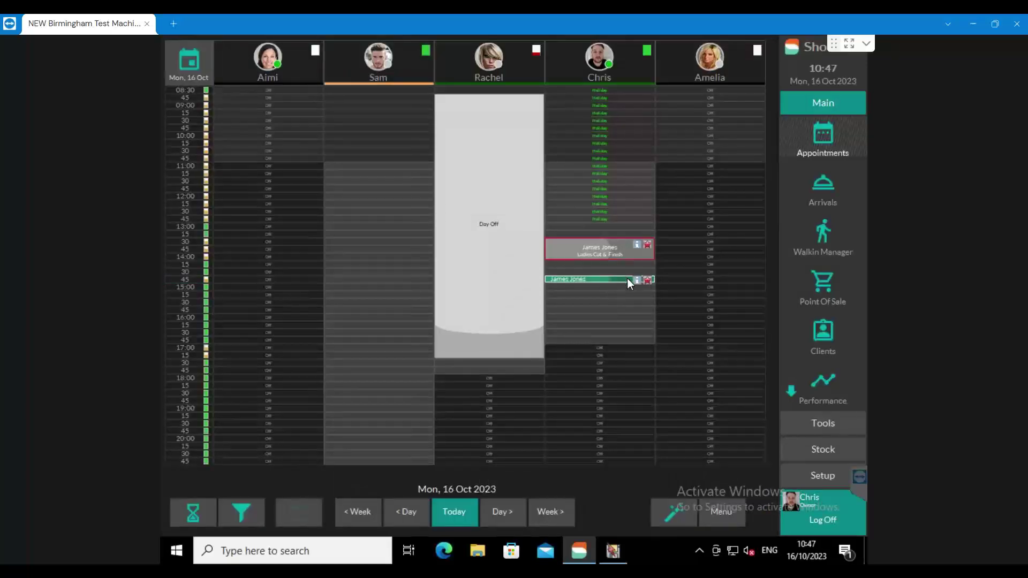
# - Start checking out the Intense Conditioning Treatment appointment, choosing to ask for the client's missing details at another time
pyautogui.rightClick(602, 327)
pyautogui.click(599, 159)
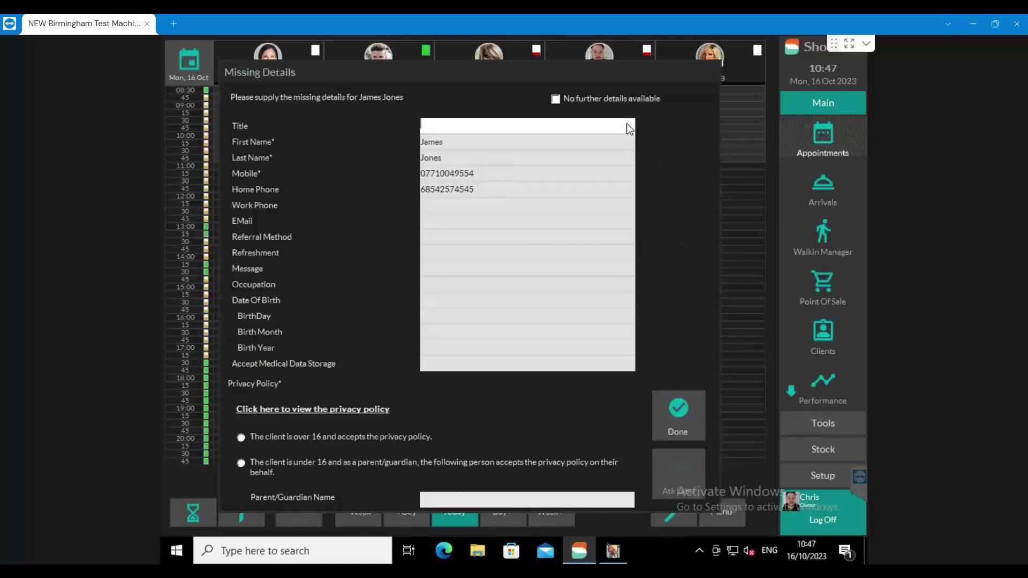
pyautogui.click(555, 99)
pyautogui.click(692, 408)
pyautogui.click(630, 280)
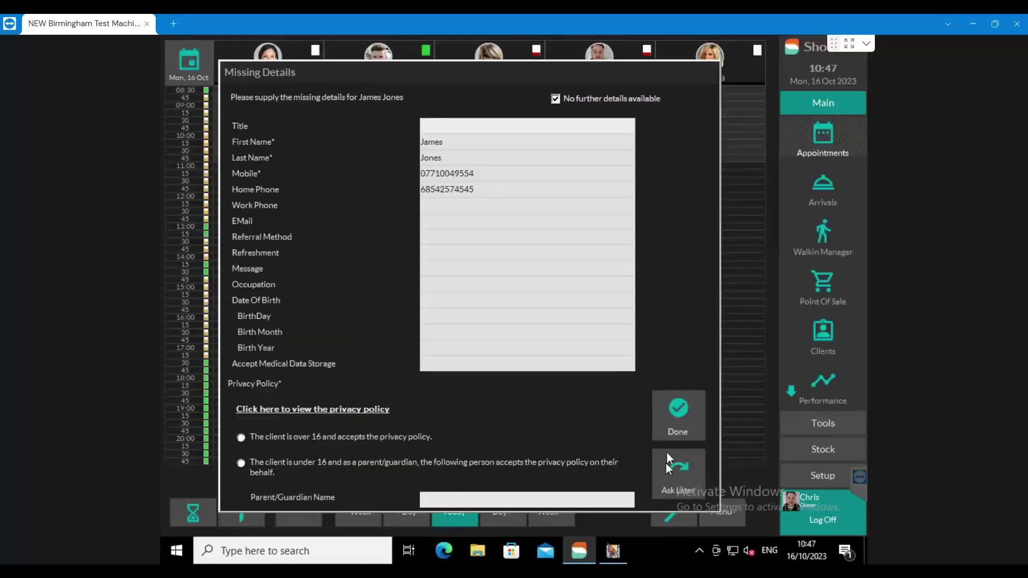
pyautogui.click(670, 474)
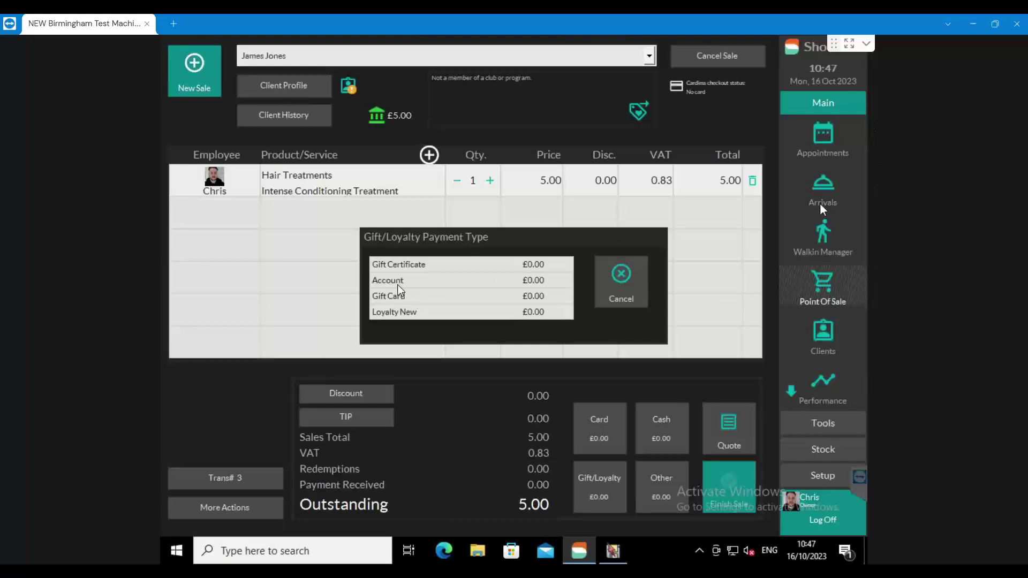
# - Pay the 5.00 treatment from the client's account and finish the sale without rebooking or a receipt
pyautogui.click(397, 283)
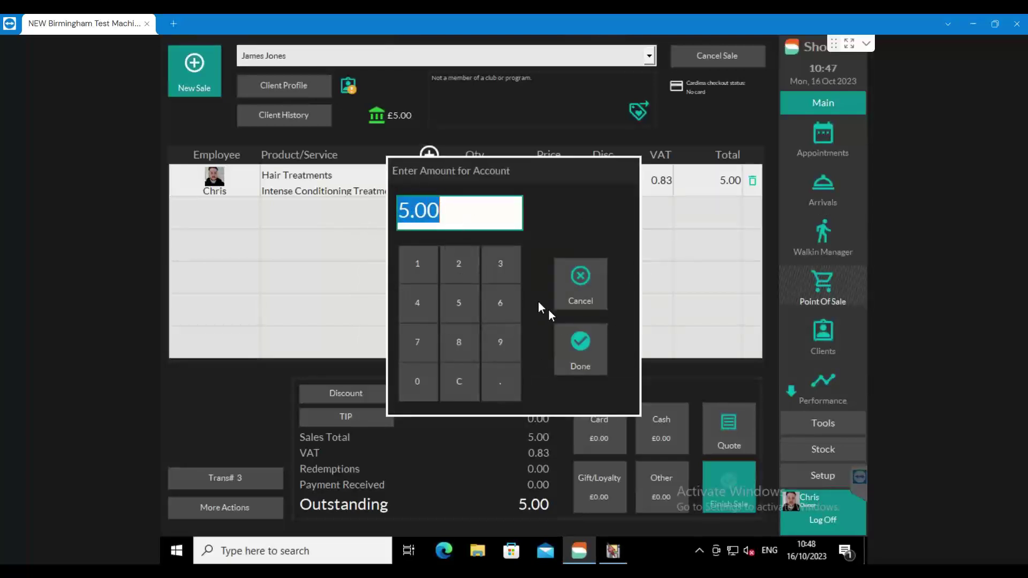
pyautogui.click(586, 341)
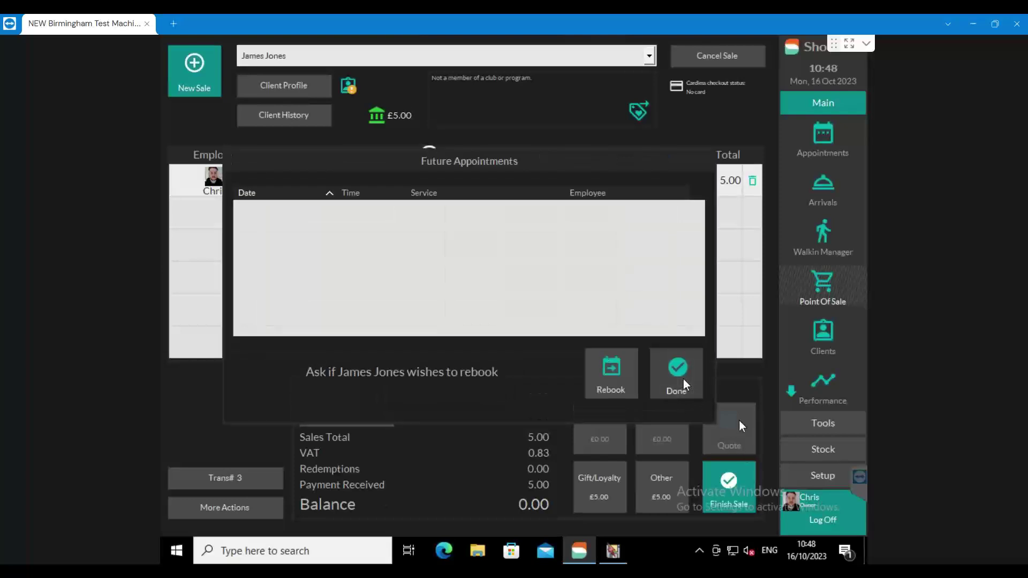
pyautogui.click(684, 385)
pyautogui.click(729, 483)
pyautogui.click(539, 378)
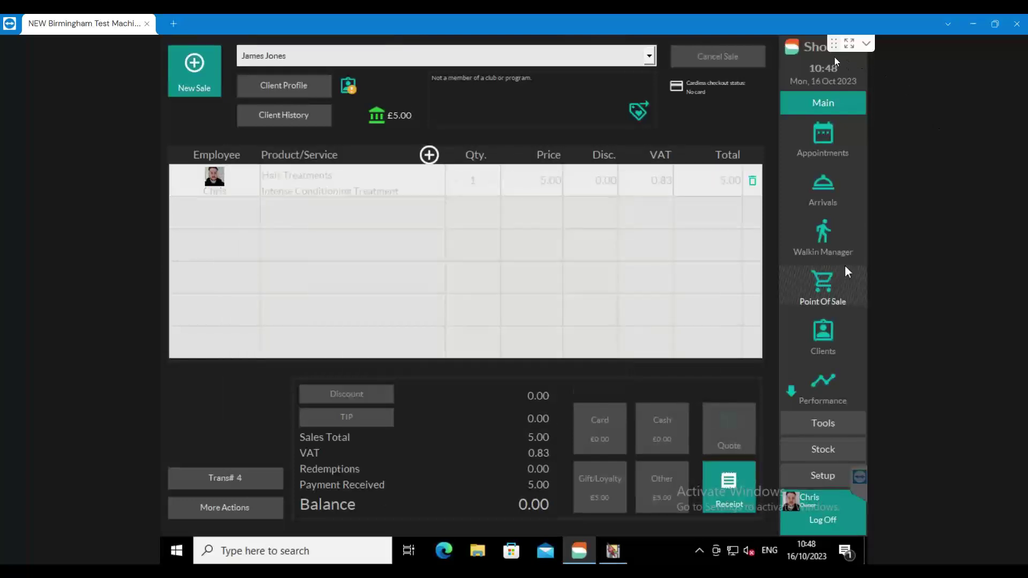
# - Check the account balance on the client's record and return to the appointment book
pyautogui.click(824, 323)
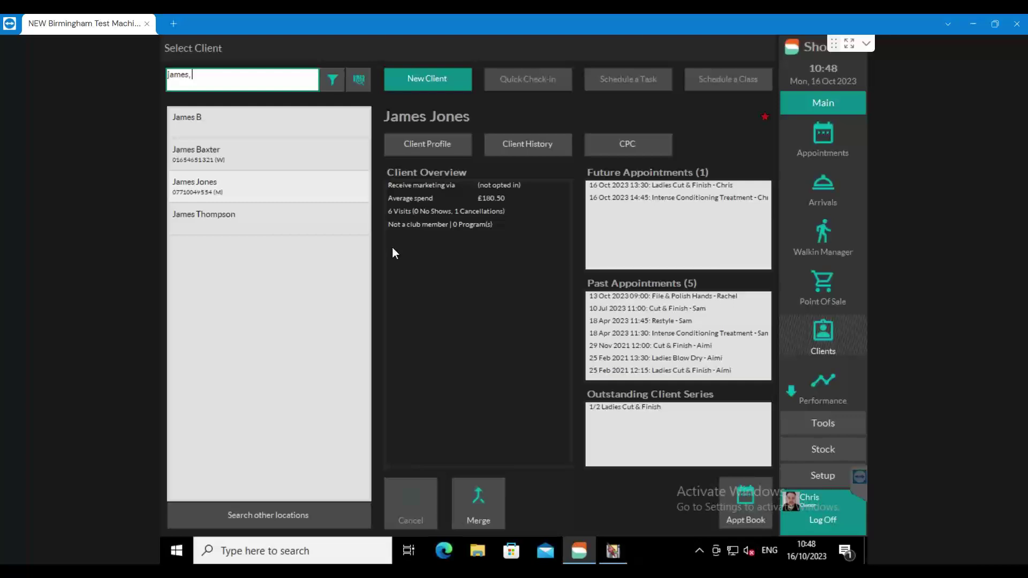
pyautogui.click(818, 134)
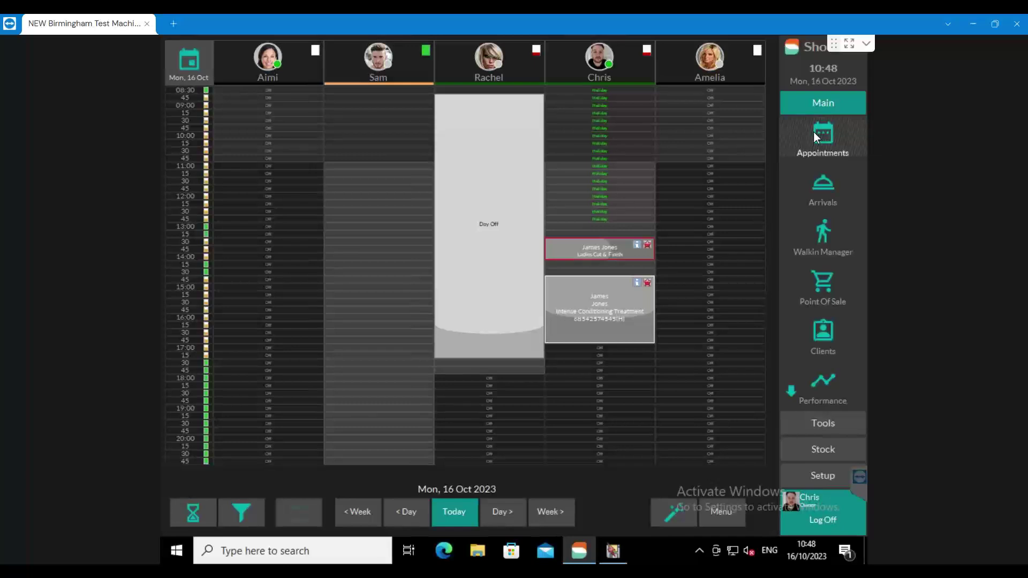
# - Examine the print options on the logged-in employee's card for today's schedule, and close them without printing
pyautogui.click(640, 76)
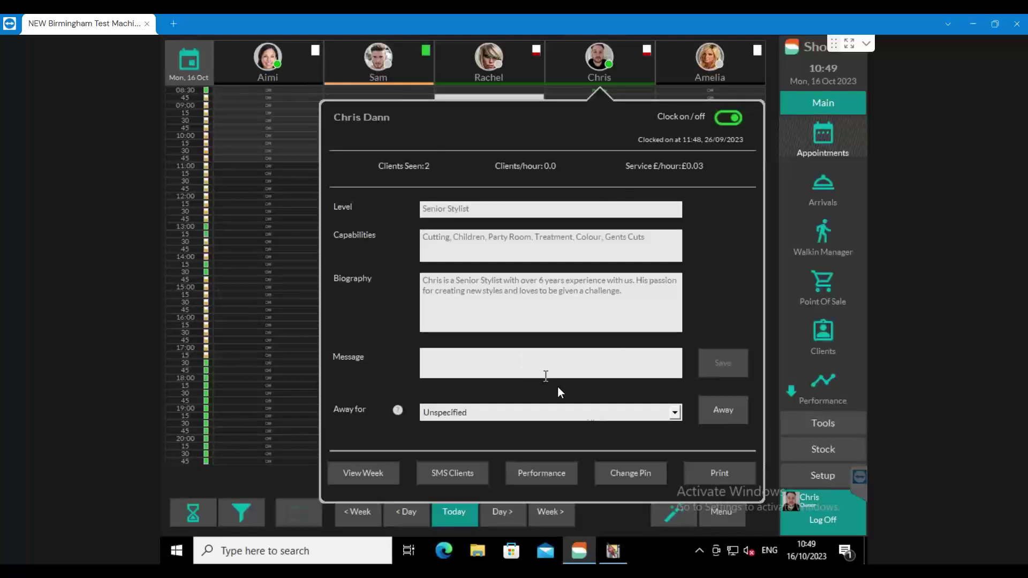
pyautogui.click(715, 474)
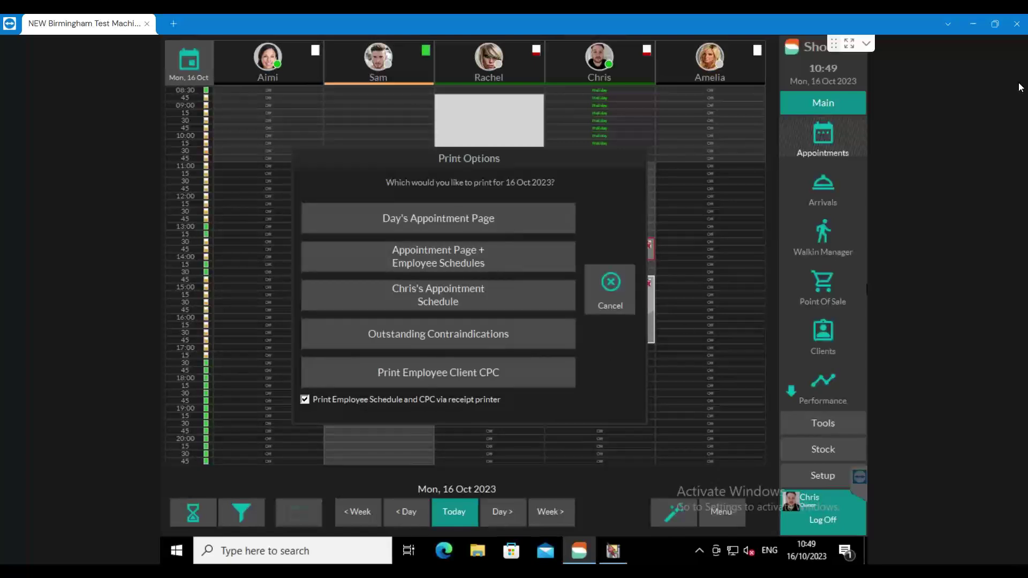
pyautogui.click(621, 292)
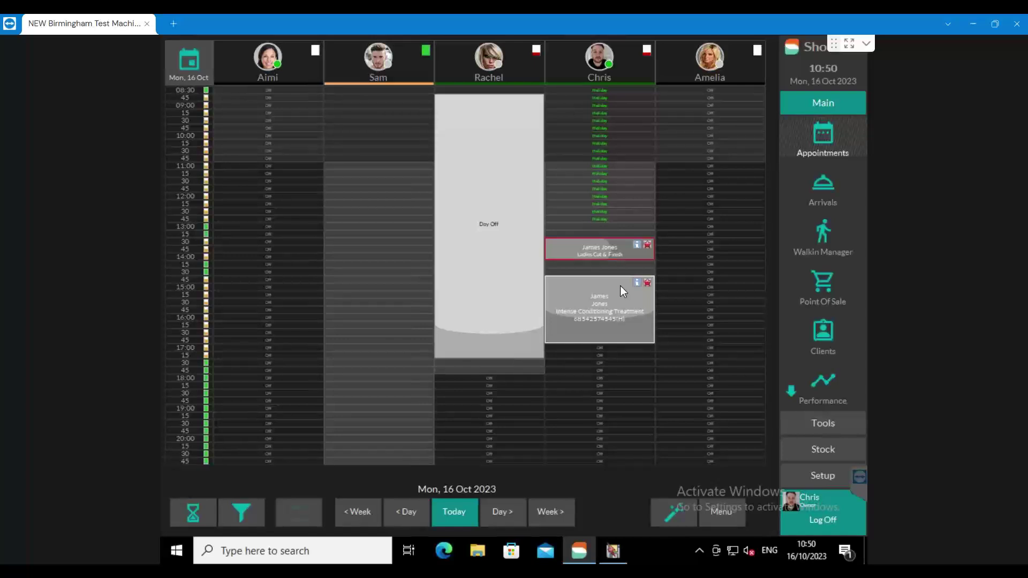
# - Examine the logged-in employee's card and the card of the employee marked Day Off, closing each one
pyautogui.click(624, 61)
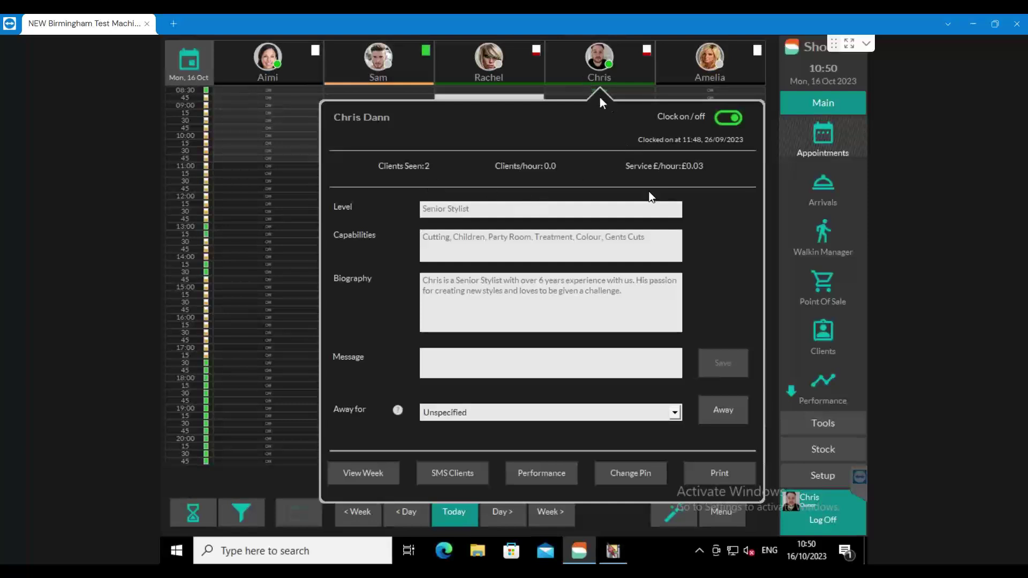
pyautogui.click(628, 523)
pyautogui.click(524, 69)
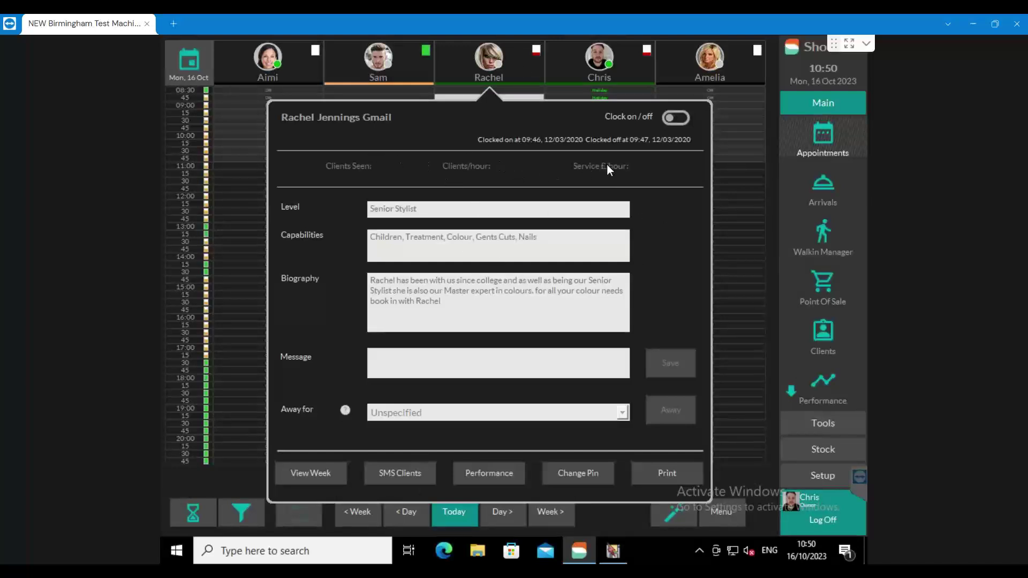
pyautogui.click(597, 516)
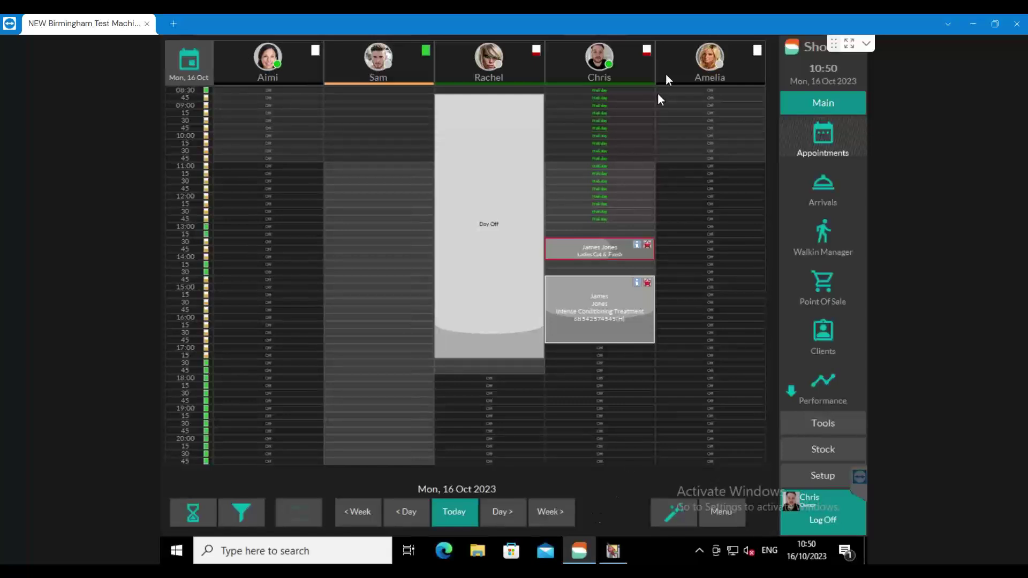
# - Review the logged-in employee's performance figures for services and sales, and return to the appointment book
pyautogui.click(642, 68)
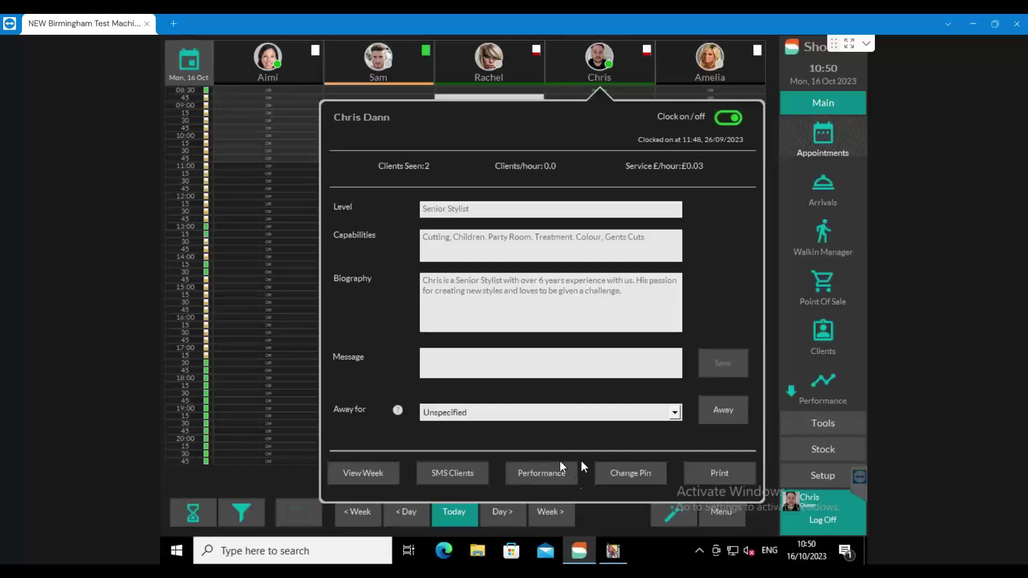
pyautogui.click(538, 474)
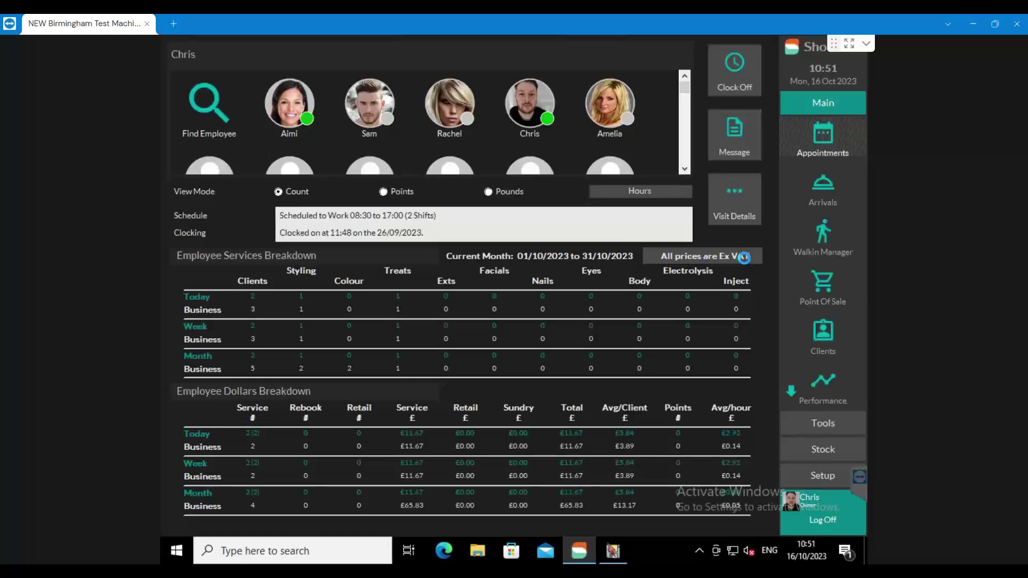
pyautogui.click(741, 258)
pyautogui.click(824, 138)
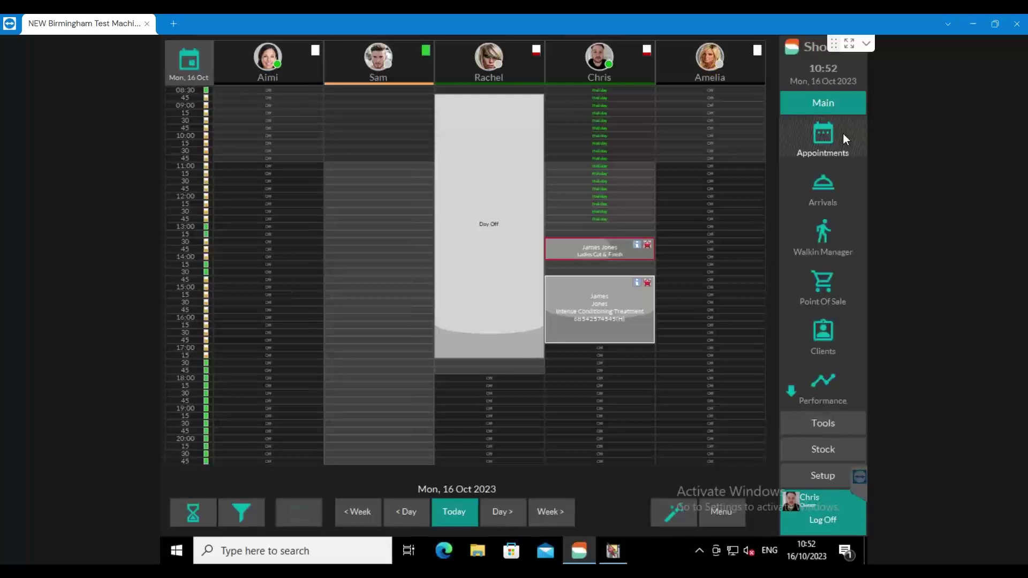
# - Start a point-of-sale transaction for #Business (track professional stock usage) with Business as the employee
pyautogui.click(824, 287)
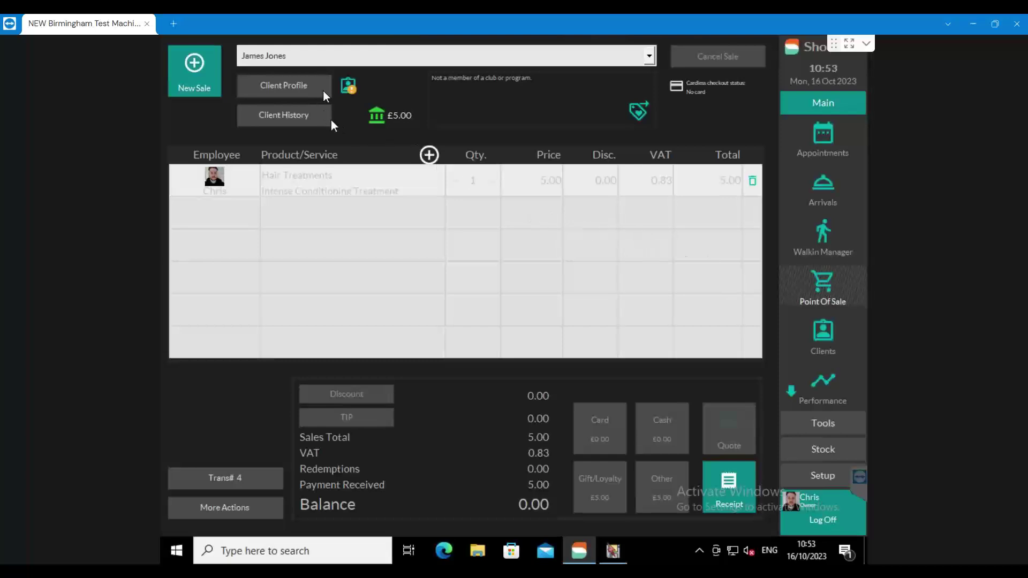
pyautogui.click(629, 55)
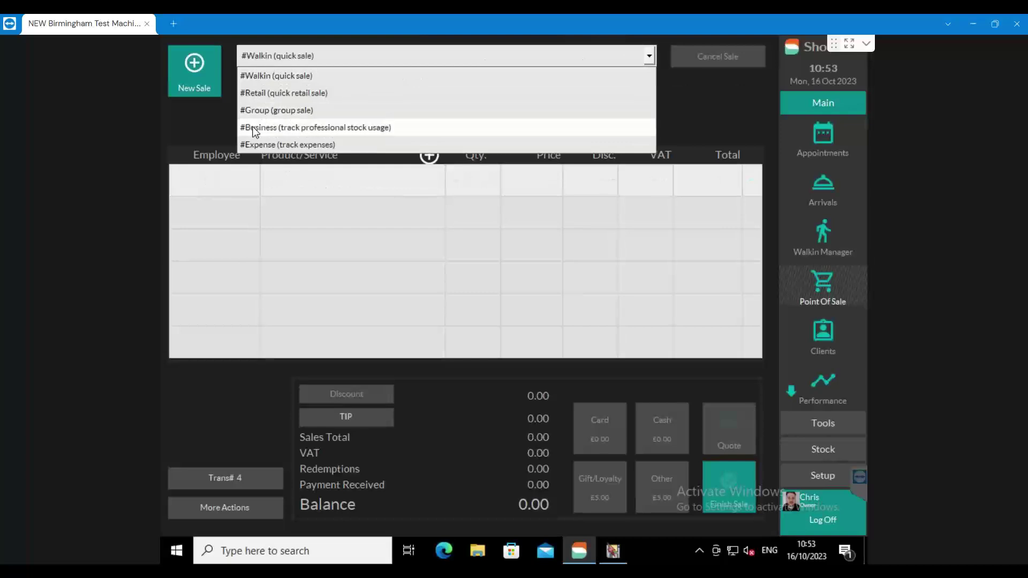
pyautogui.click(345, 131)
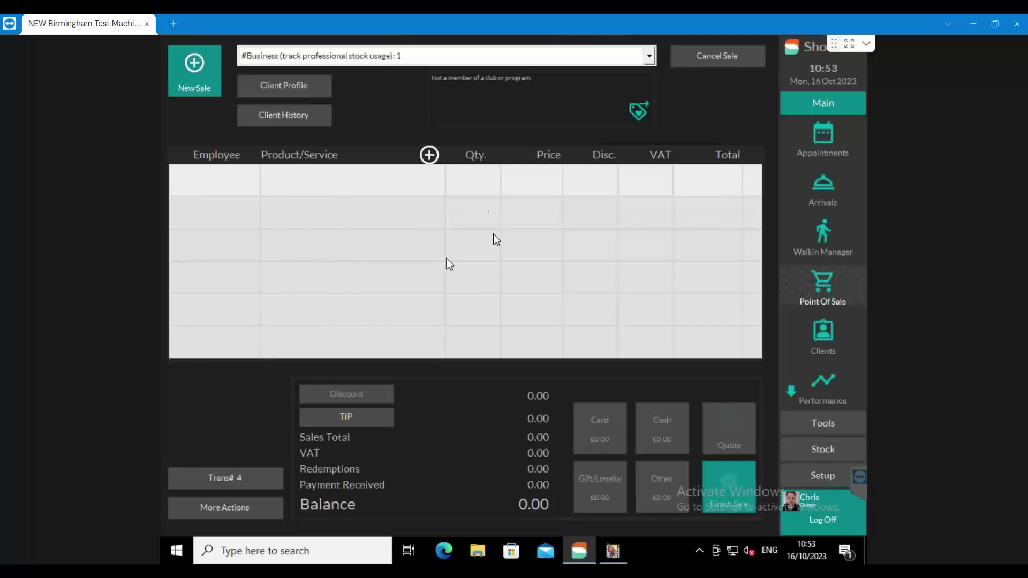
pyautogui.click(434, 211)
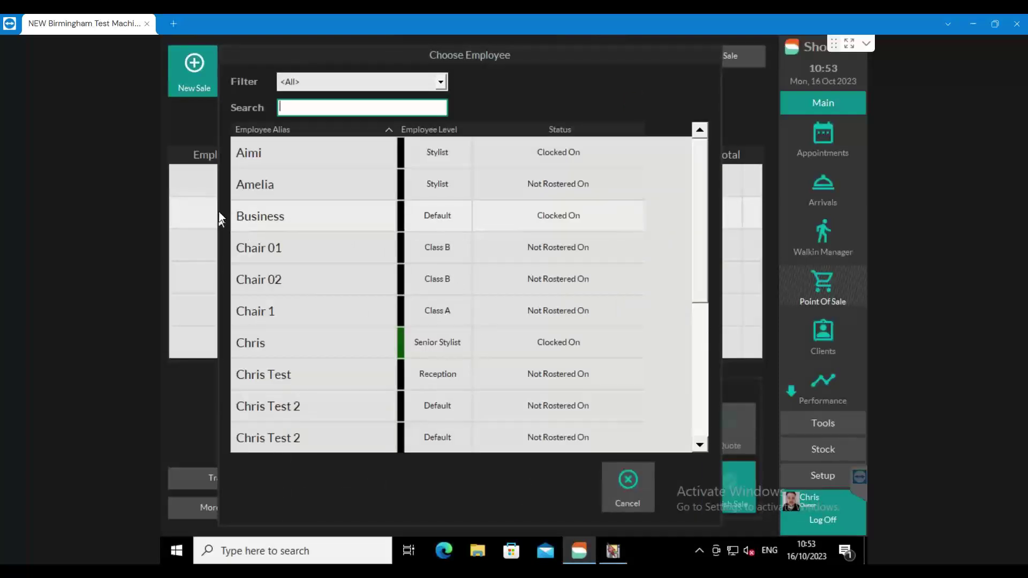
pyautogui.click(242, 219)
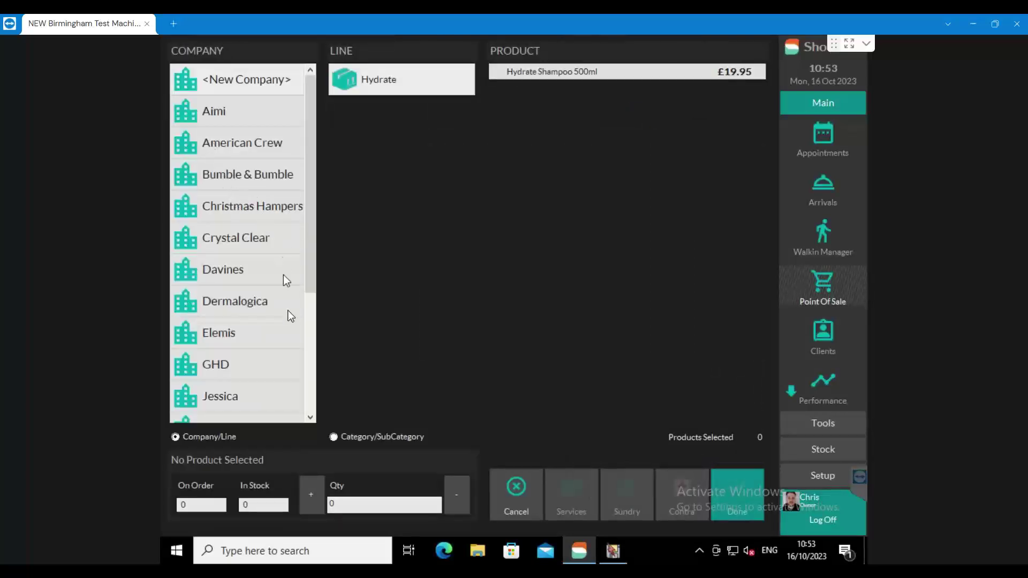
# - Select Oreor Oxydant 20 Volume and 30 Volume from L'Oreal Professional's Bleaches & Oxydants line
pyautogui.moveTo(312, 238); pyautogui.dragTo(309, 320)
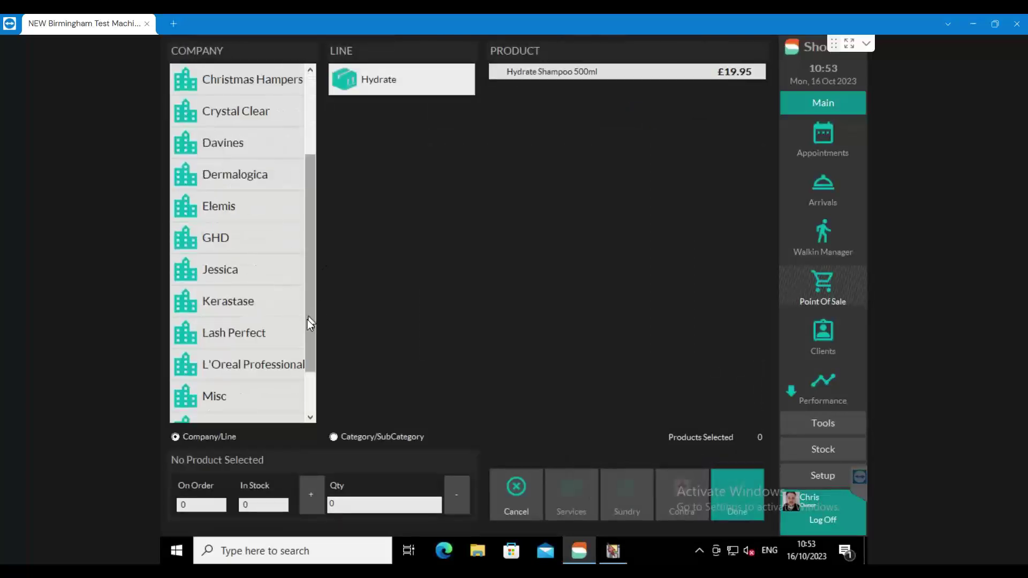
pyautogui.click(233, 365)
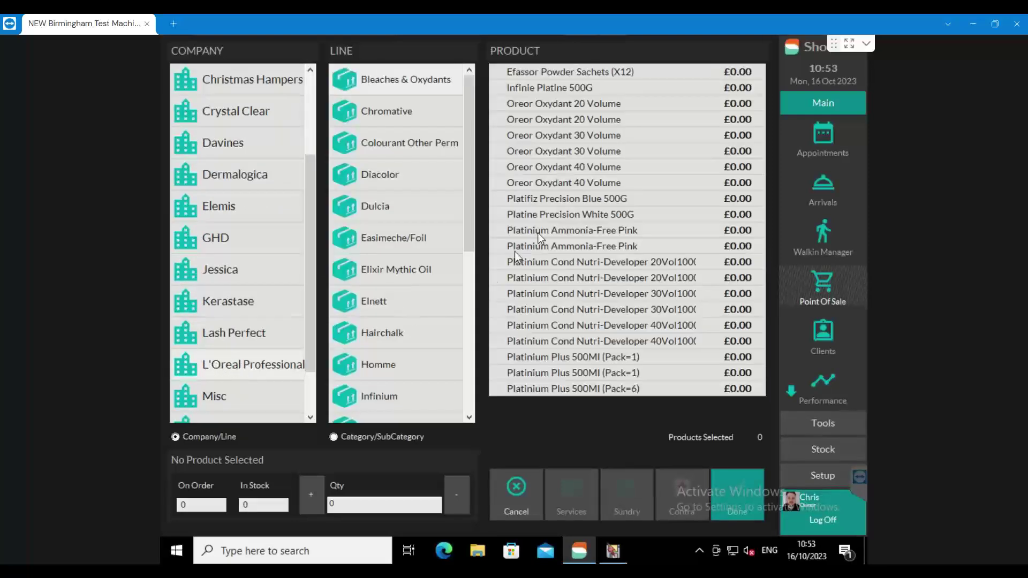
pyautogui.click(546, 105)
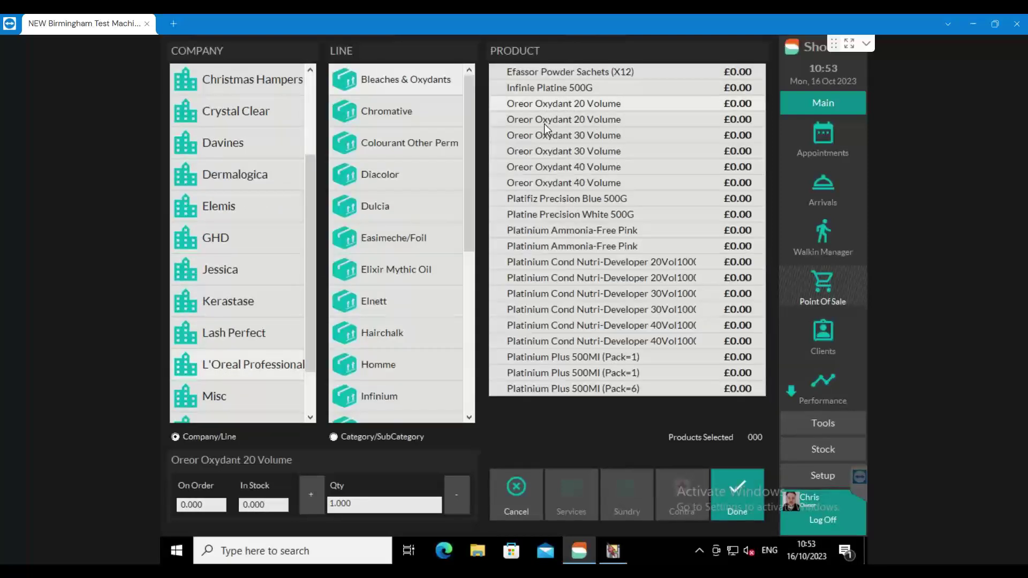
pyautogui.click(547, 137)
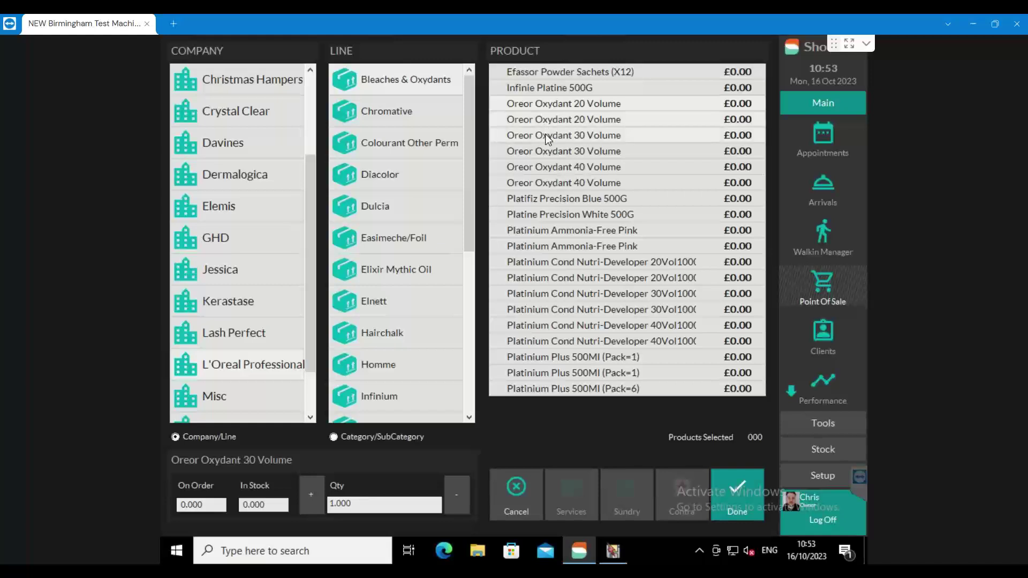
# - Add Luocolor 2,10, 4, 4,11, 4,15, 4,5 and 4,65 from the Luo line to the product selection
pyautogui.moveTo(471, 210); pyautogui.dragTo(470, 292)
pyautogui.click(402, 291)
pyautogui.click(538, 183)
pyautogui.click(541, 230)
pyautogui.click(546, 277)
pyautogui.click(553, 326)
pyautogui.click(539, 343)
# - Try to pick Play Tube Curl Candy 150Ml from the Play Ball line
pyautogui.moveTo(470, 255); pyautogui.dragTo(459, 300)
pyautogui.click(447, 302)
pyautogui.click(535, 233)
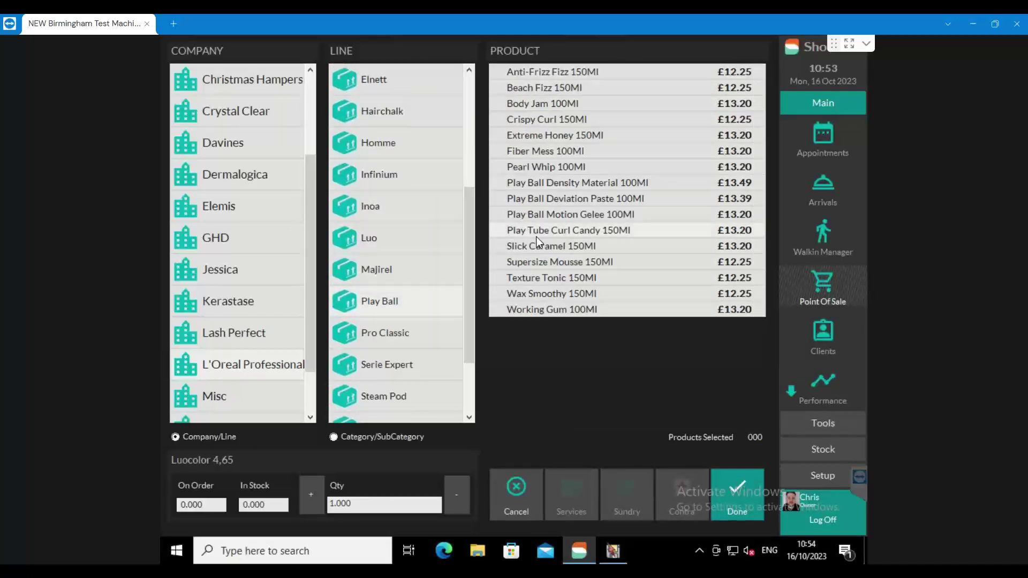
# - Add the selected professional products to the #Business sale and finish it
pyautogui.click(743, 478)
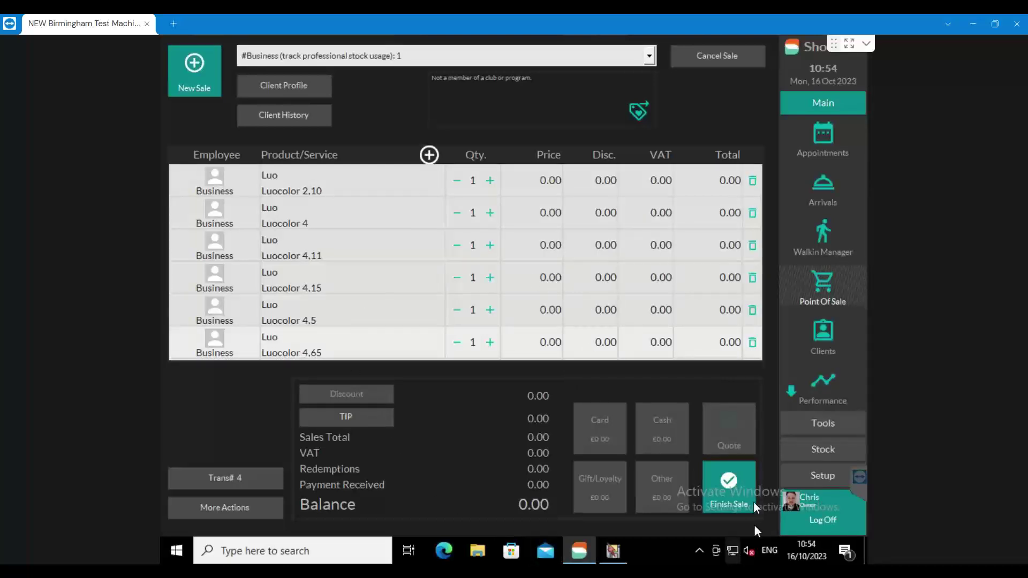
pyautogui.click(728, 480)
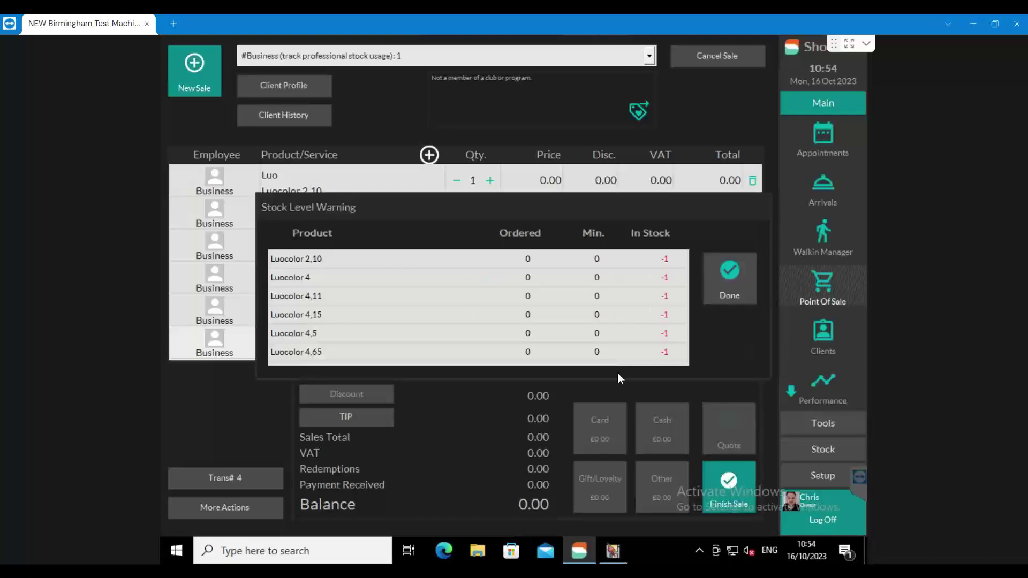
pyautogui.click(719, 281)
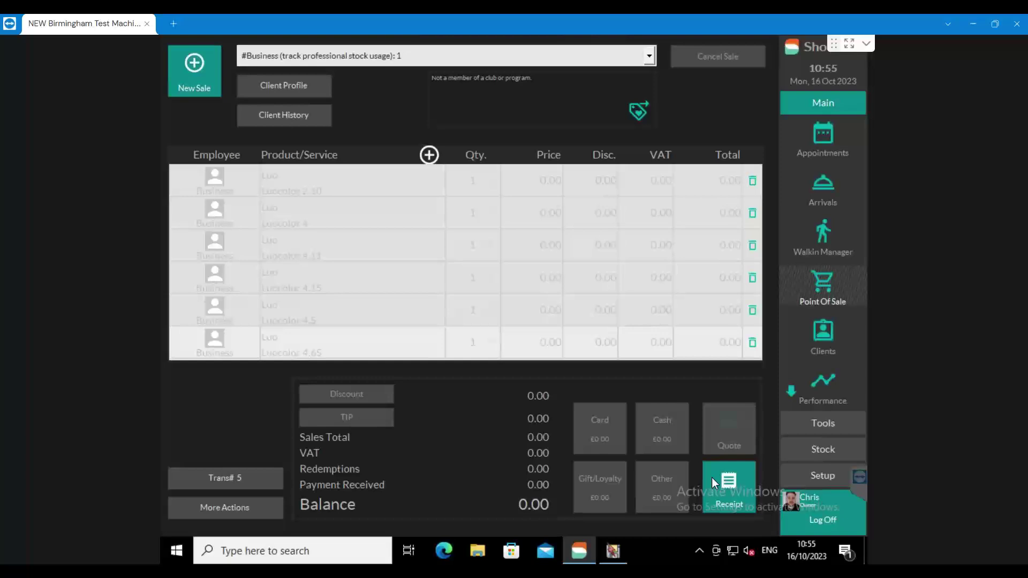
# - Start a second #Business (track professional stock usage) sale with Business as the employee
pyautogui.click(455, 58)
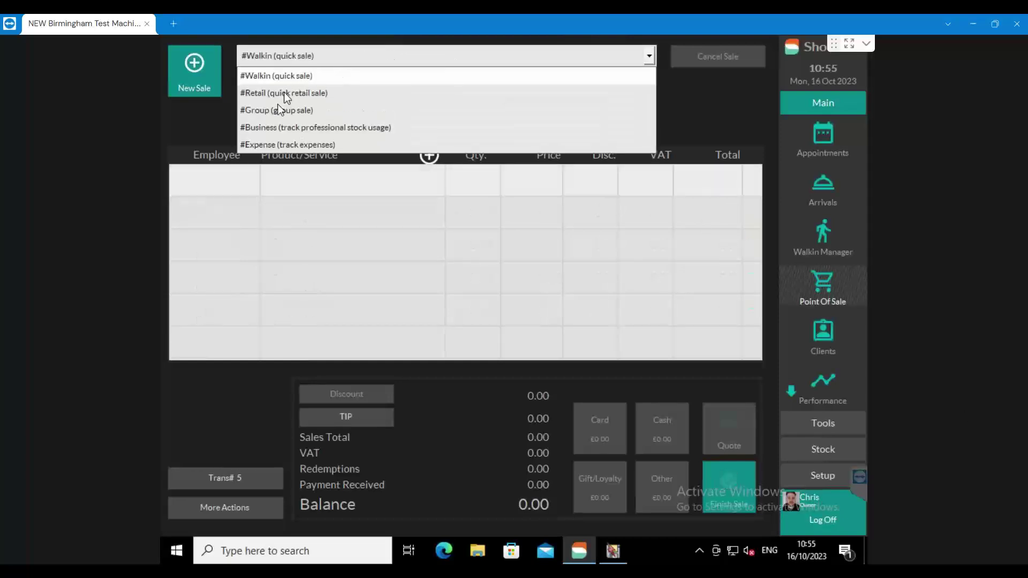
pyautogui.click(264, 128)
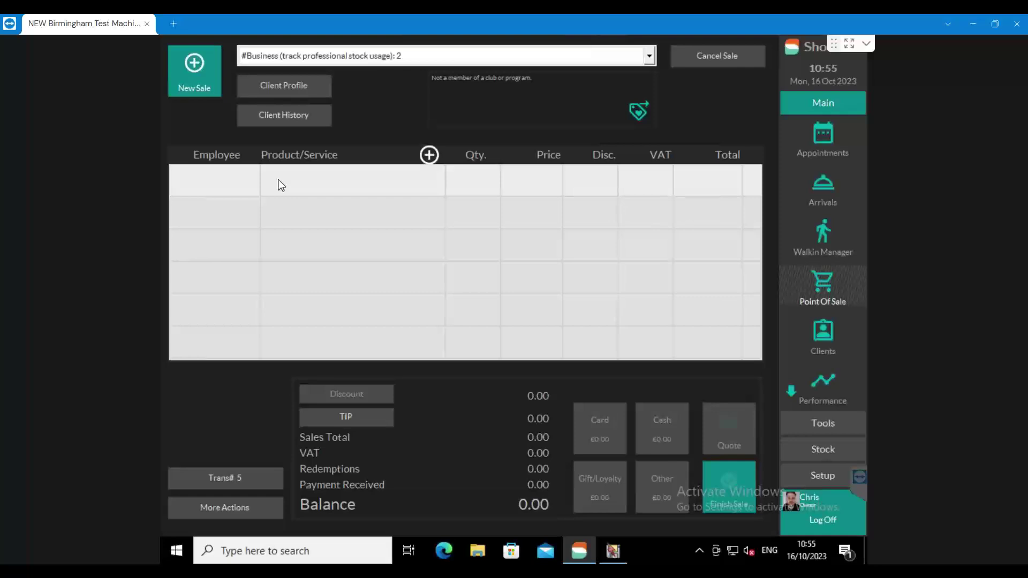
pyautogui.click(321, 201)
pyautogui.click(270, 216)
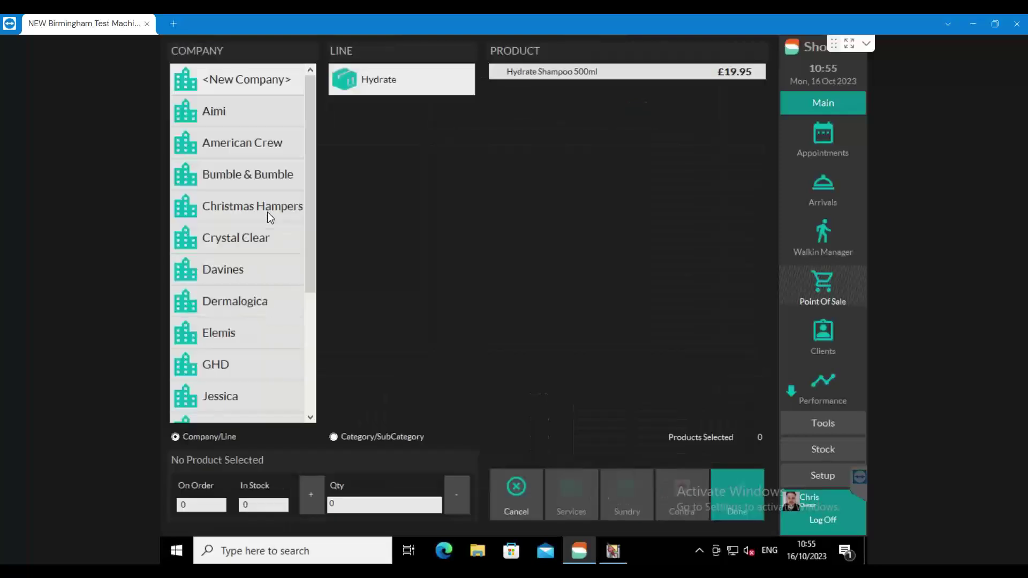
# - Select Mythic Oil Conditioner 190Ml from L'Oreal Professional's Elixir Mythic Oil line
pyautogui.scroll(-1, 312, 244)
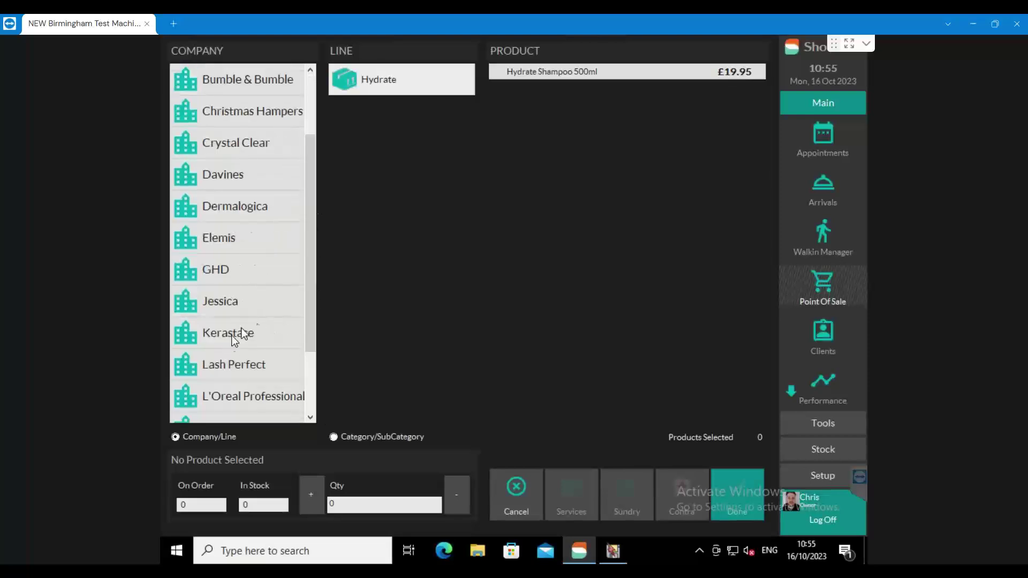
pyautogui.click(224, 342)
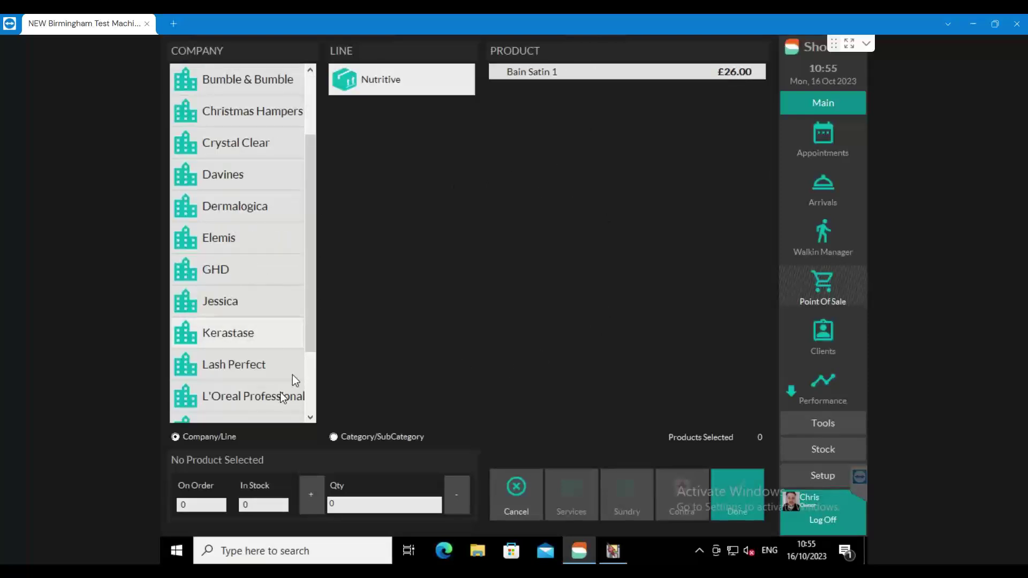
pyautogui.scroll(-1, 289, 348)
pyautogui.click(266, 359)
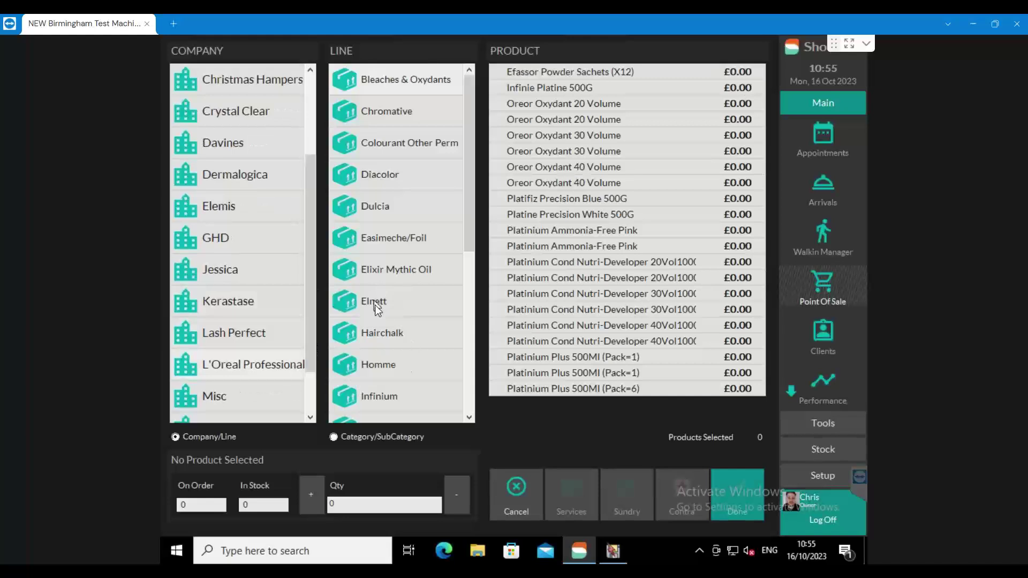
pyautogui.click(375, 304)
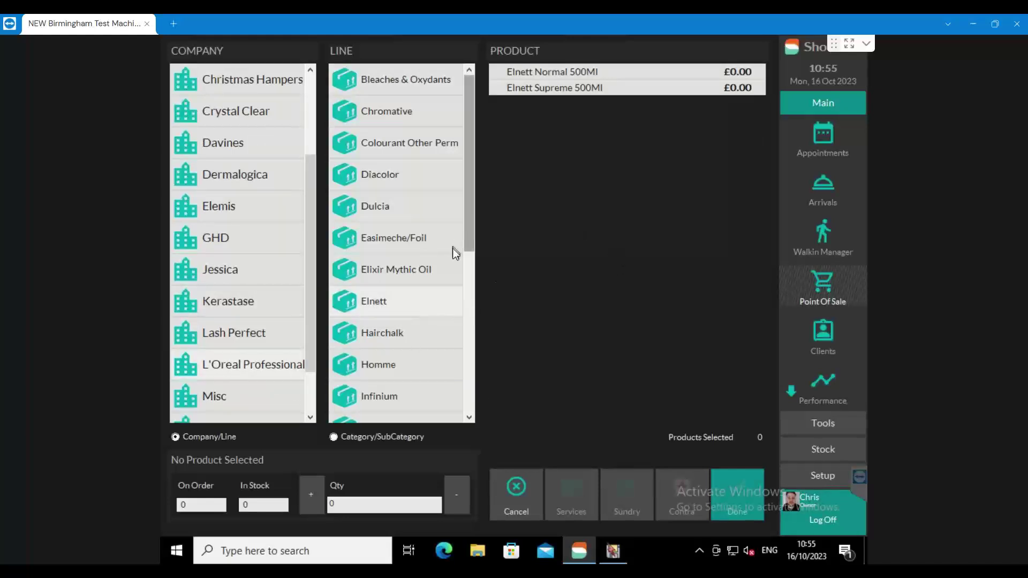
pyautogui.click(383, 248)
pyautogui.click(392, 268)
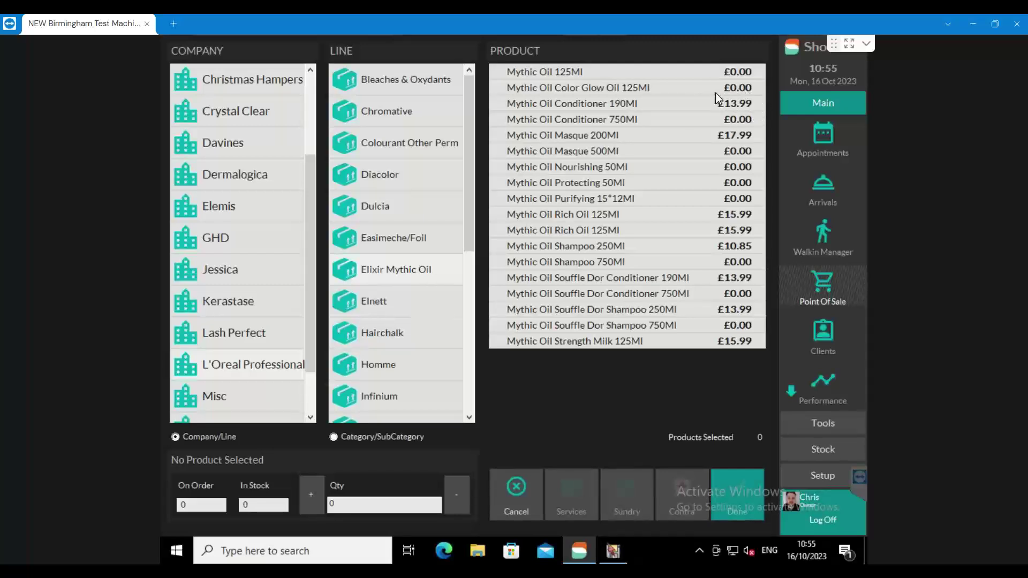
pyautogui.click(646, 104)
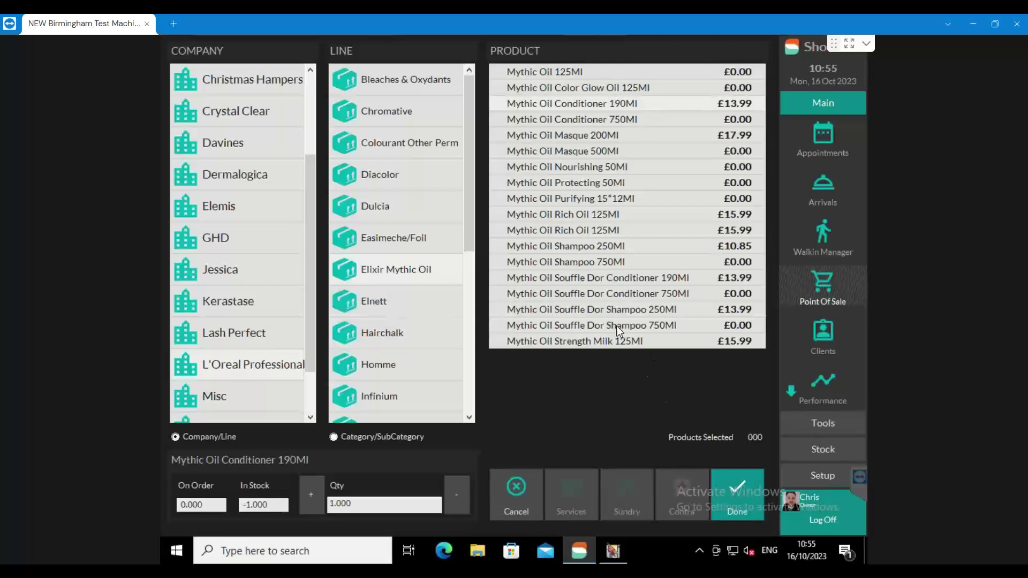
# - Add the chosen Mythic Oil conditioner to the second #Business sale and finish it
pyautogui.click(731, 489)
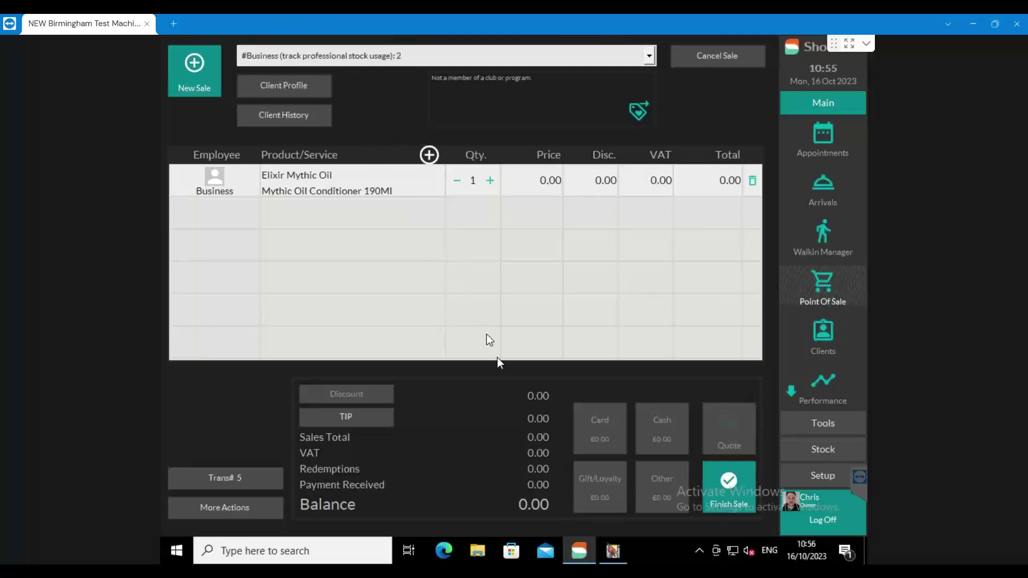
pyautogui.click(749, 501)
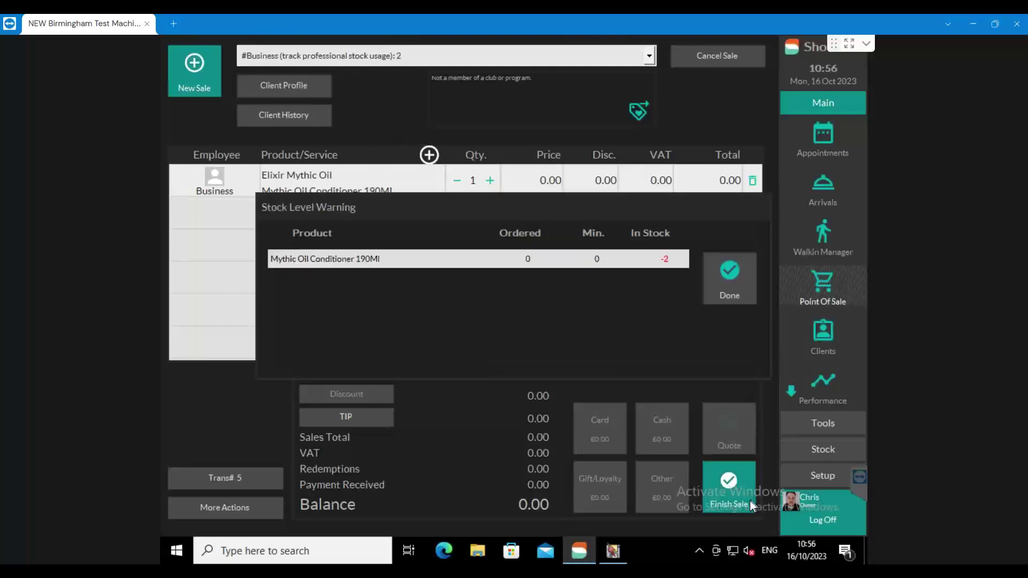
pyautogui.click(731, 298)
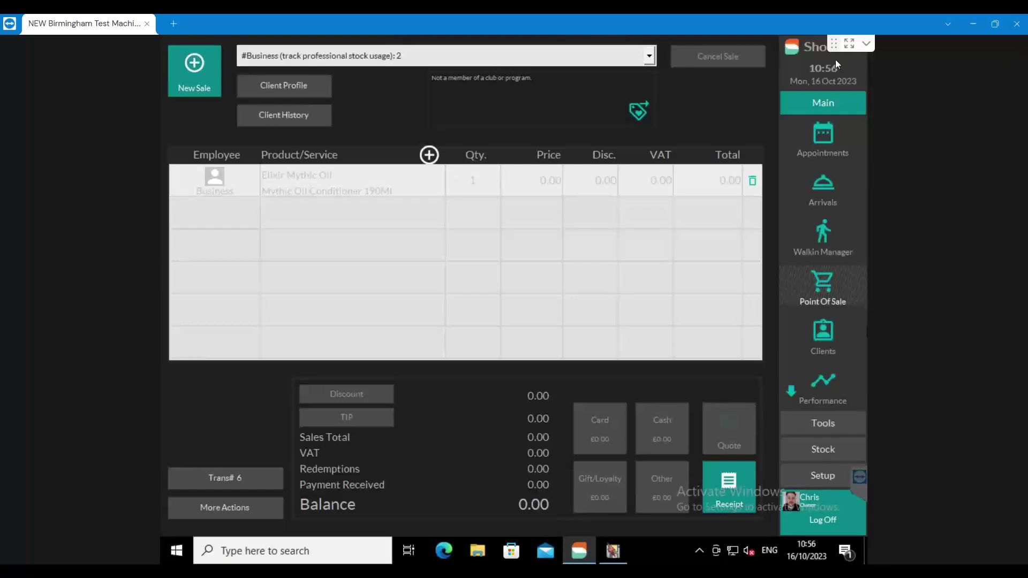
# - Find the Professional Stock Usage report among the Stock reports and read its description
pyautogui.click(815, 427)
pyautogui.click(825, 169)
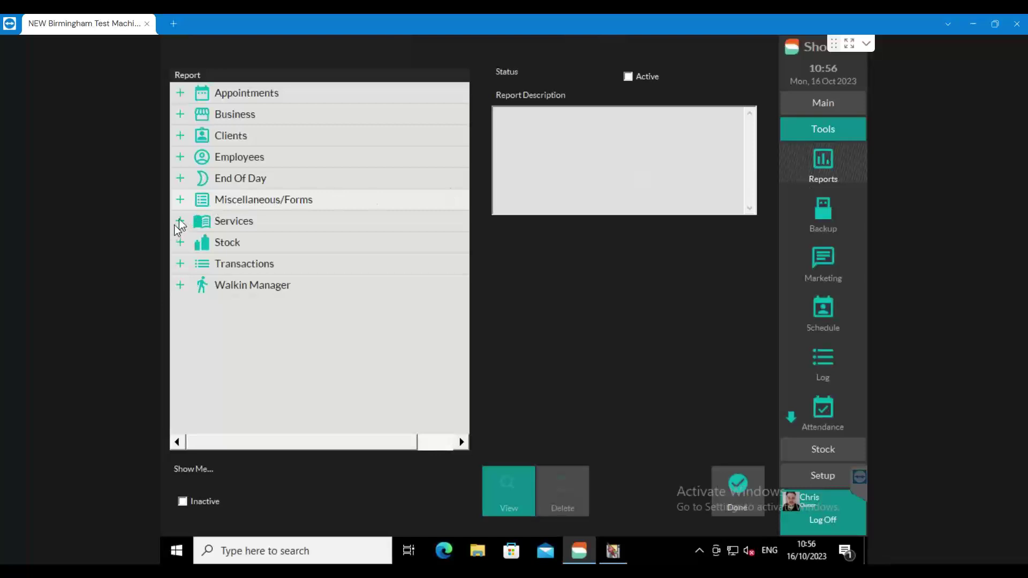
pyautogui.click(180, 244)
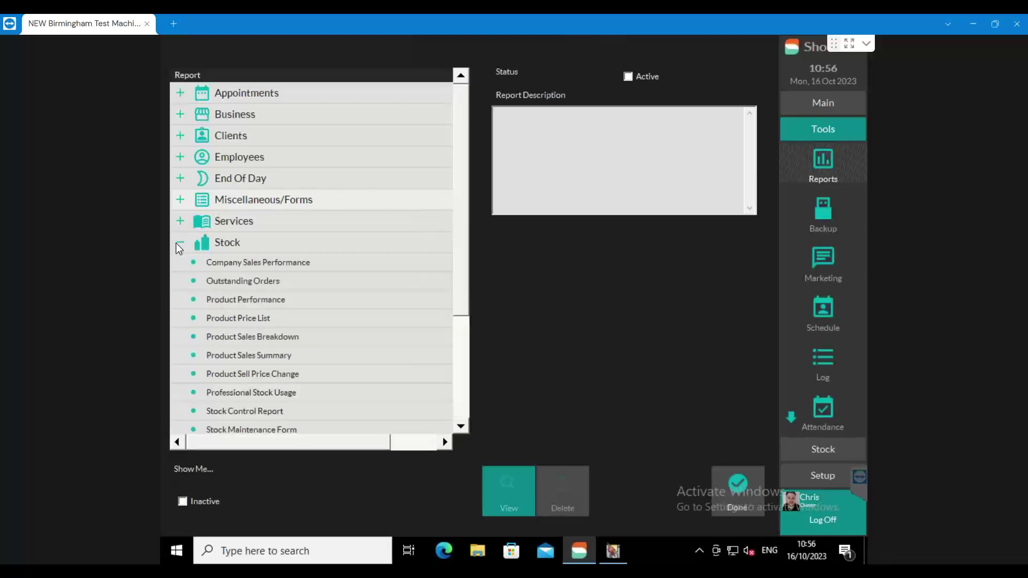
pyautogui.click(232, 391)
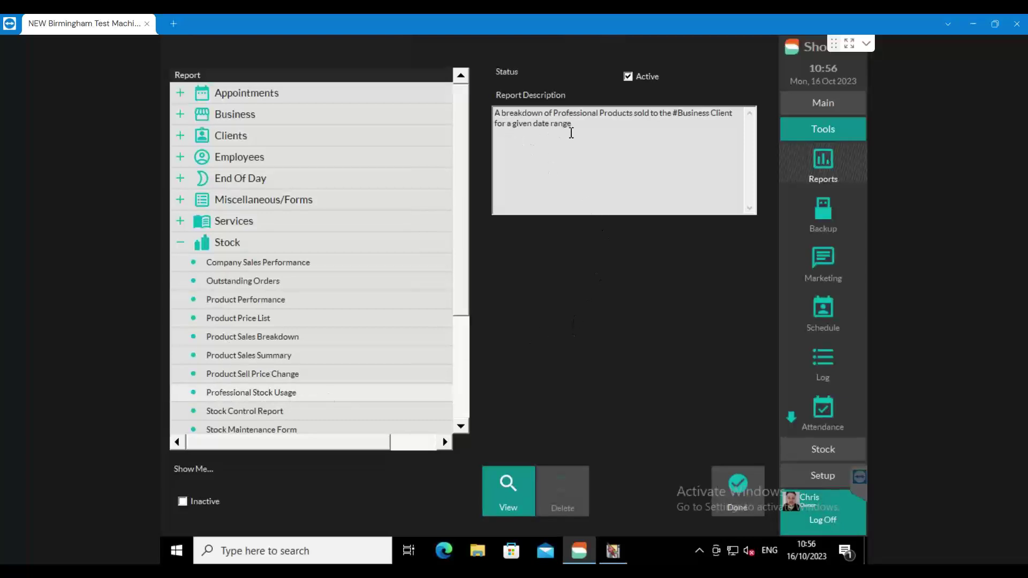
pyautogui.moveTo(526, 113); pyautogui.dragTo(571, 125)
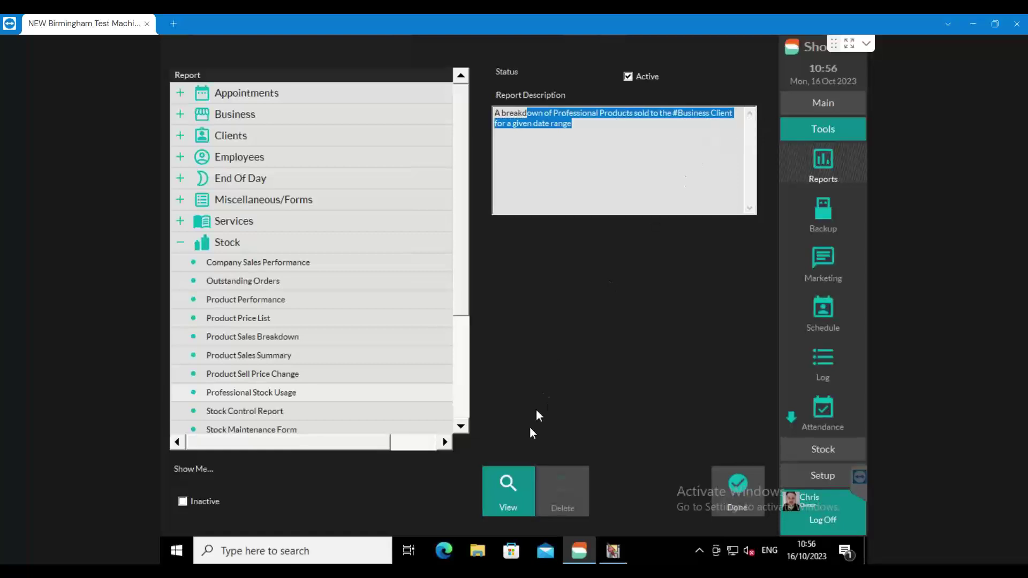
# - View the Professional Stock Usage report for the current day and examine the products, quantities and costs
pyautogui.click(551, 492)
pyautogui.click(525, 487)
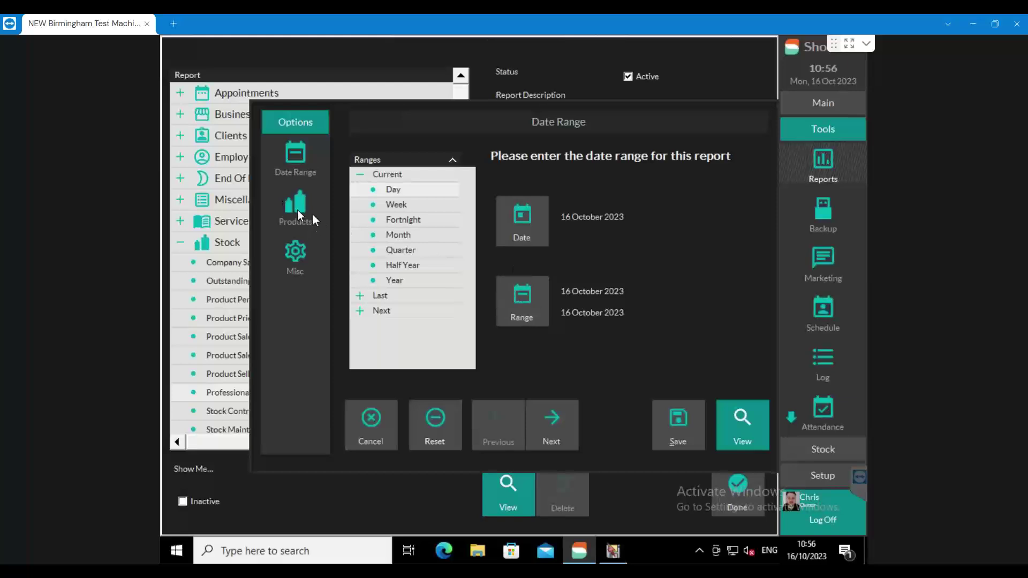
pyautogui.click(742, 424)
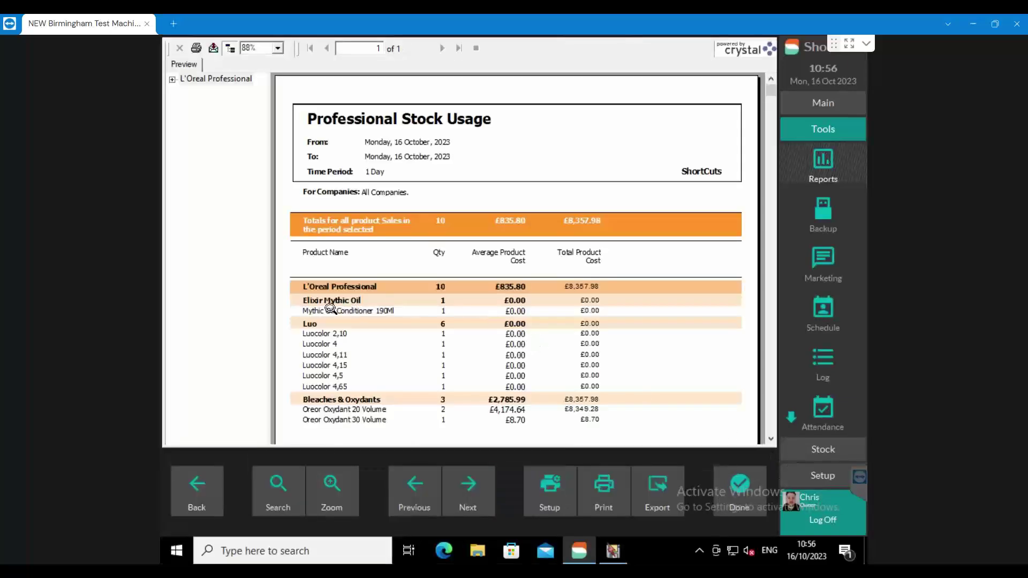
pyautogui.scroll(-3, 337, 309)
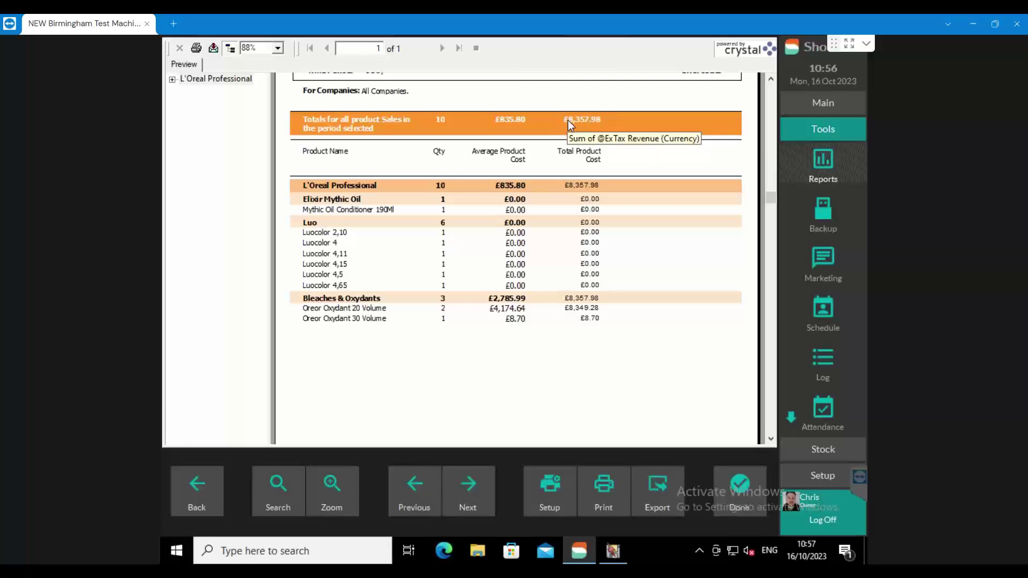
pyautogui.scroll(3, 619, 310)
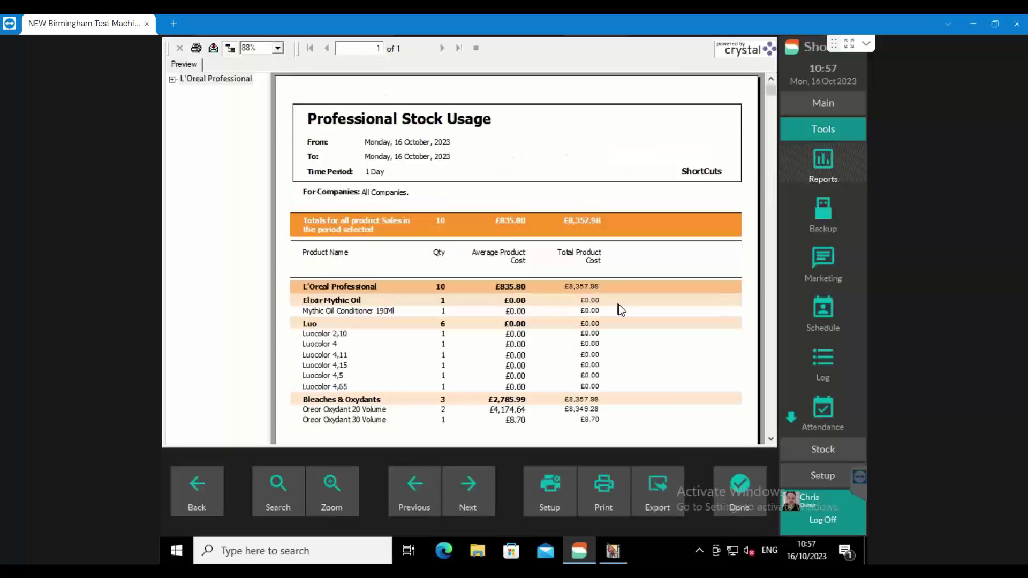
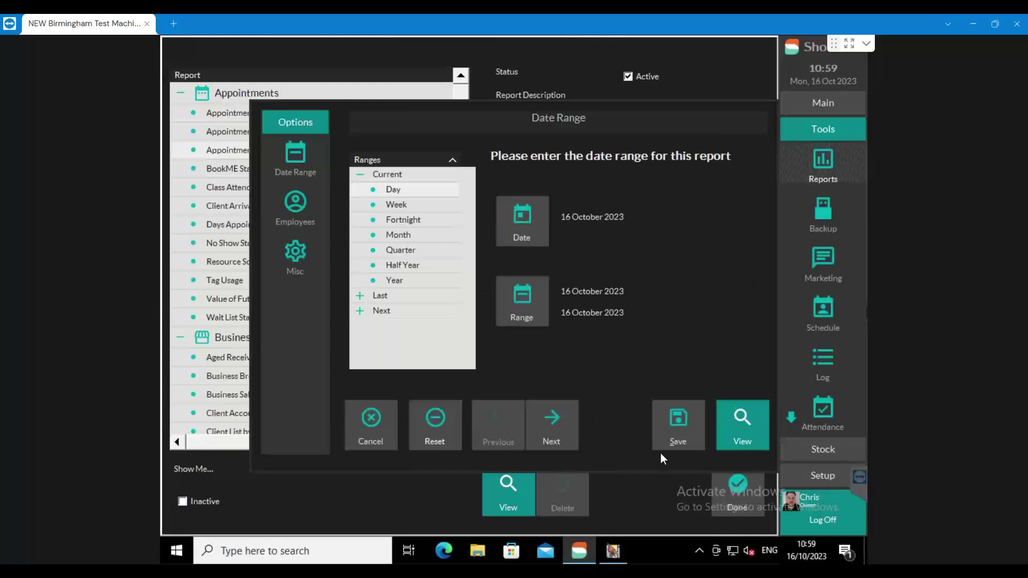
# - View the Employee Appointment and Roster Analysis report for 16 October 2023
pyautogui.click(725, 441)
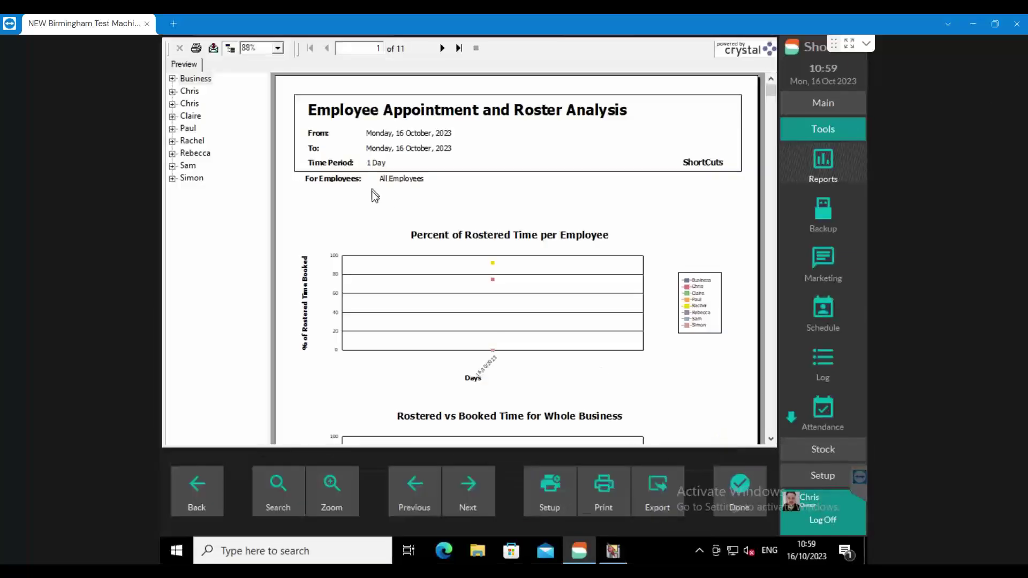
# - Examine the rostered versus booked time for individual employees, close the report, and check the Day Off block in the appointment book
pyautogui.click(188, 92)
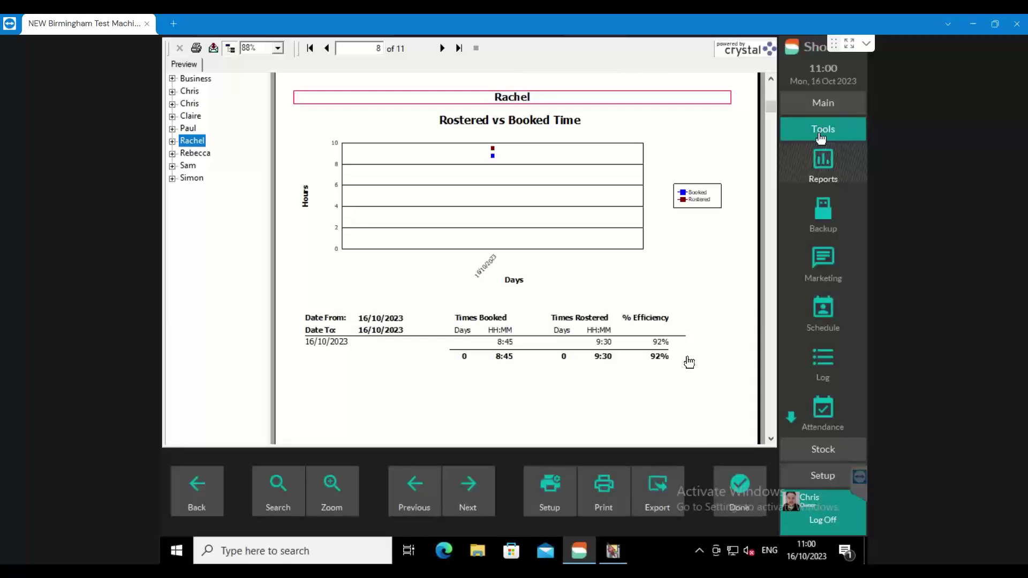
pyautogui.click(737, 487)
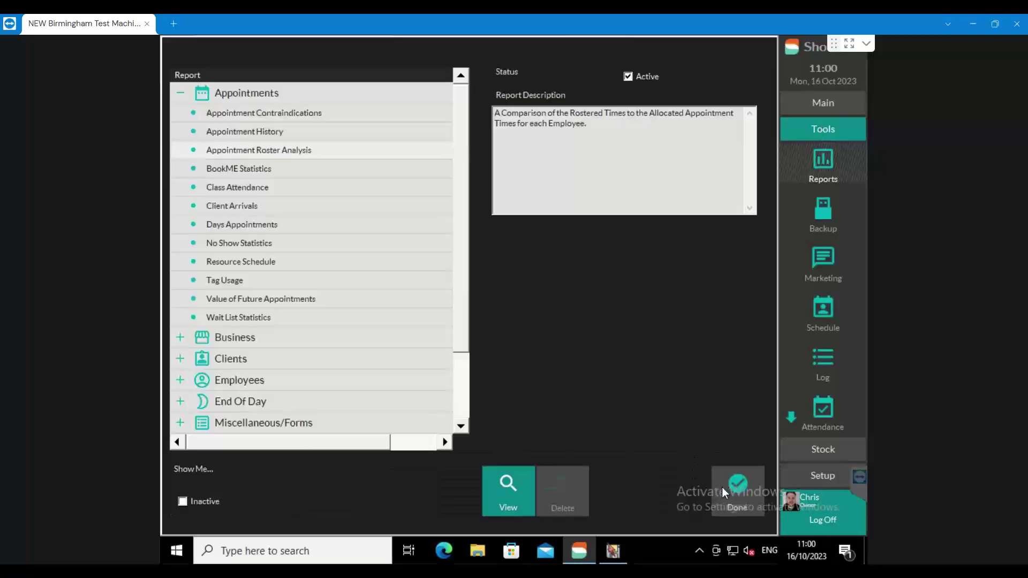
pyautogui.click(722, 488)
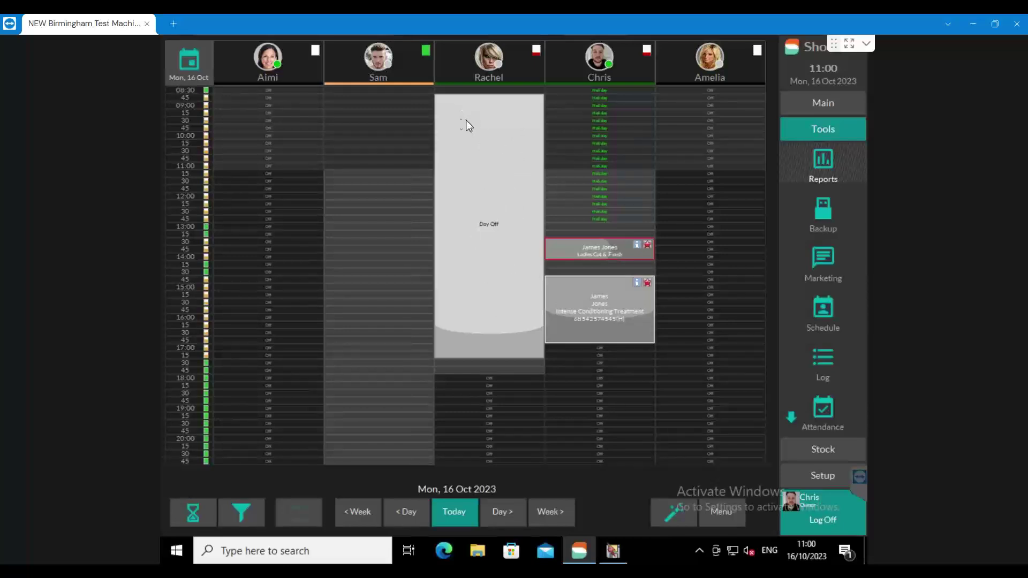
pyautogui.moveTo(466, 120)
pyautogui.mouseDown()
pyautogui.moveTo(411, 117)
pyautogui.moveTo(411, 146)
pyautogui.moveTo(469, 127)
pyautogui.mouseUp()
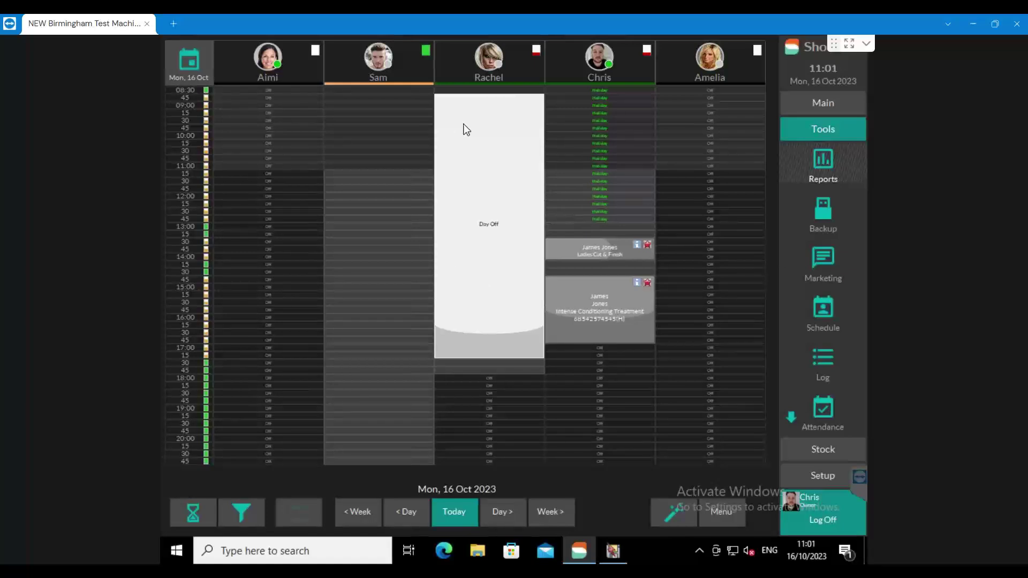
pyautogui.moveTo(466, 129); pyautogui.dragTo(484, 139)
# - View the employee Performance Summary report for all employees for the current month, 1 to 31 October 2023
pyautogui.click(828, 164)
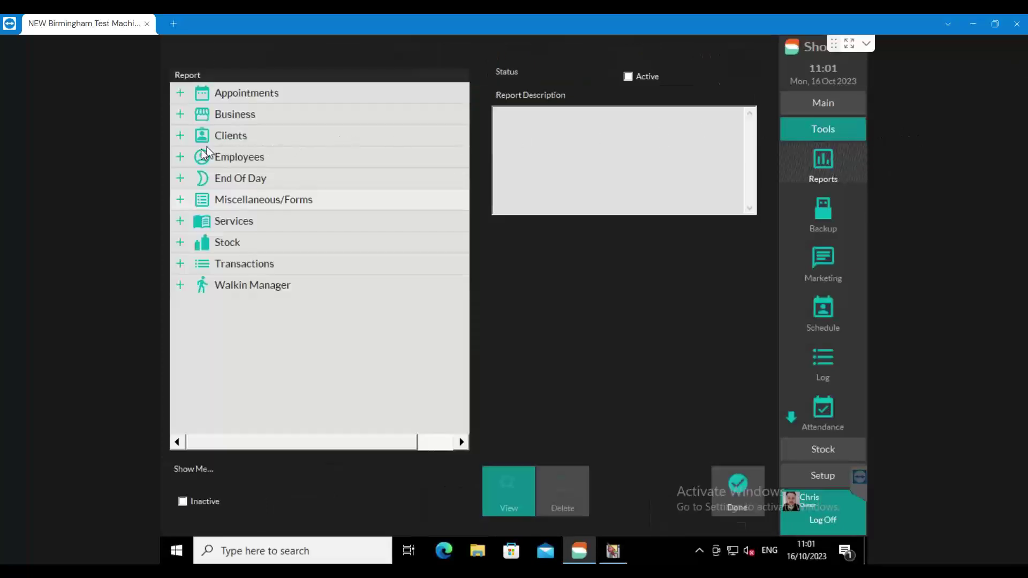
pyautogui.click(181, 158)
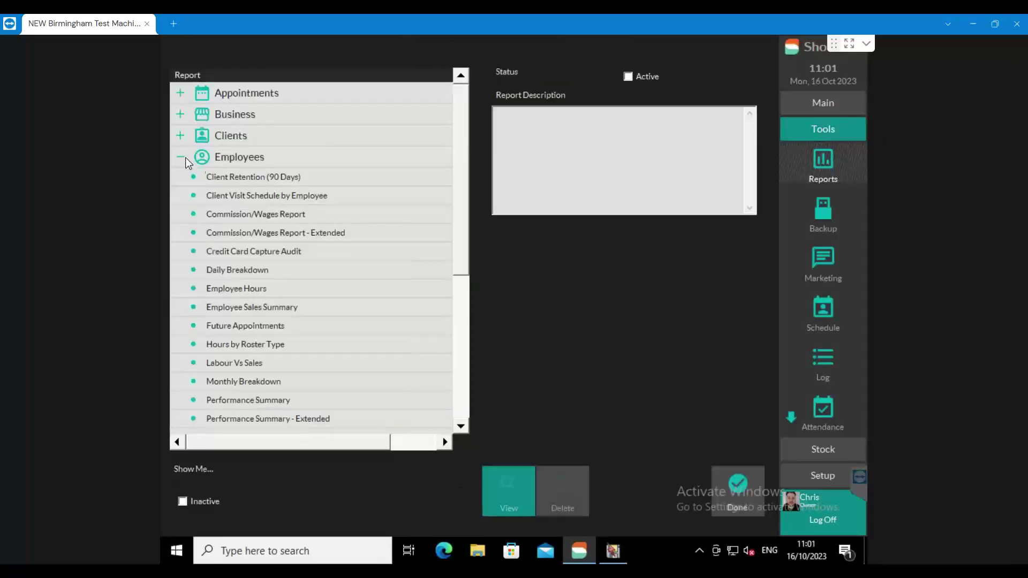
pyautogui.scroll(-3, 461, 170)
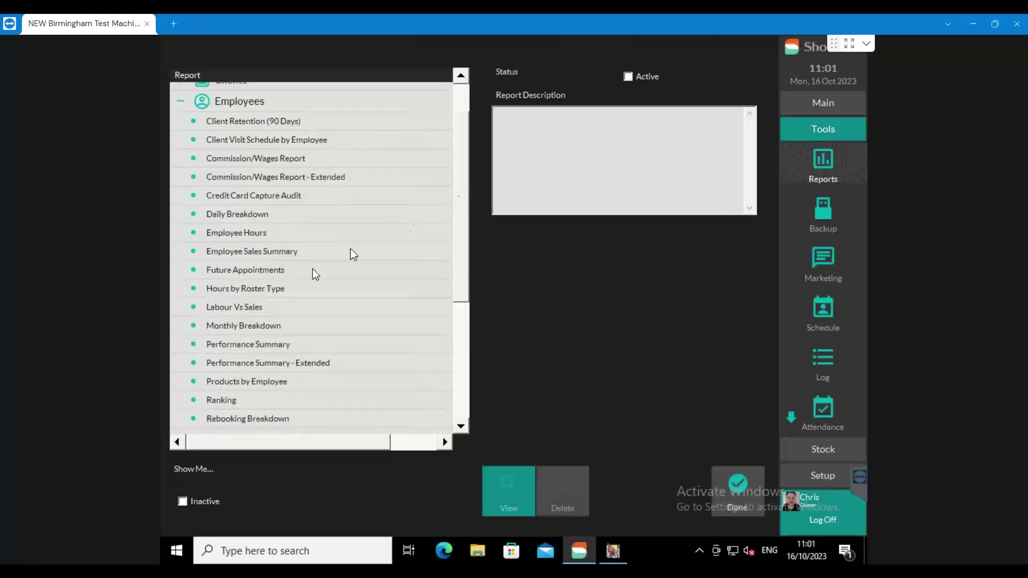
pyautogui.click(220, 344)
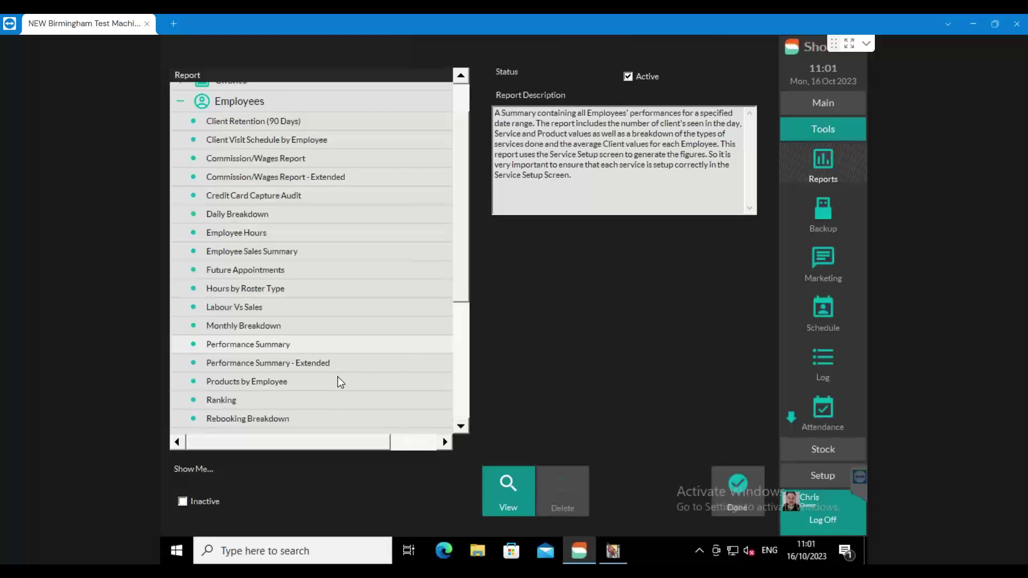
pyautogui.click(510, 490)
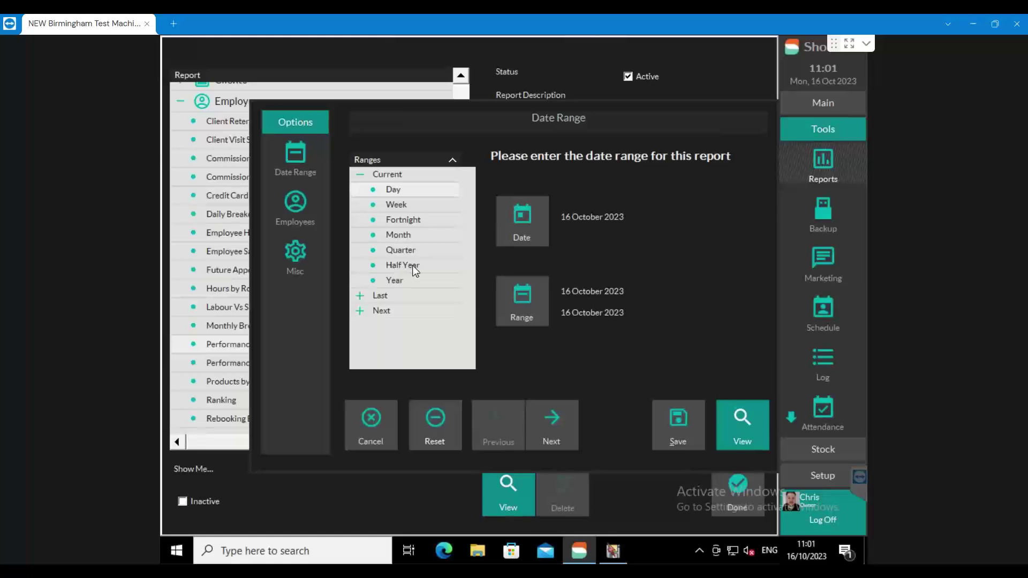
pyautogui.click(406, 235)
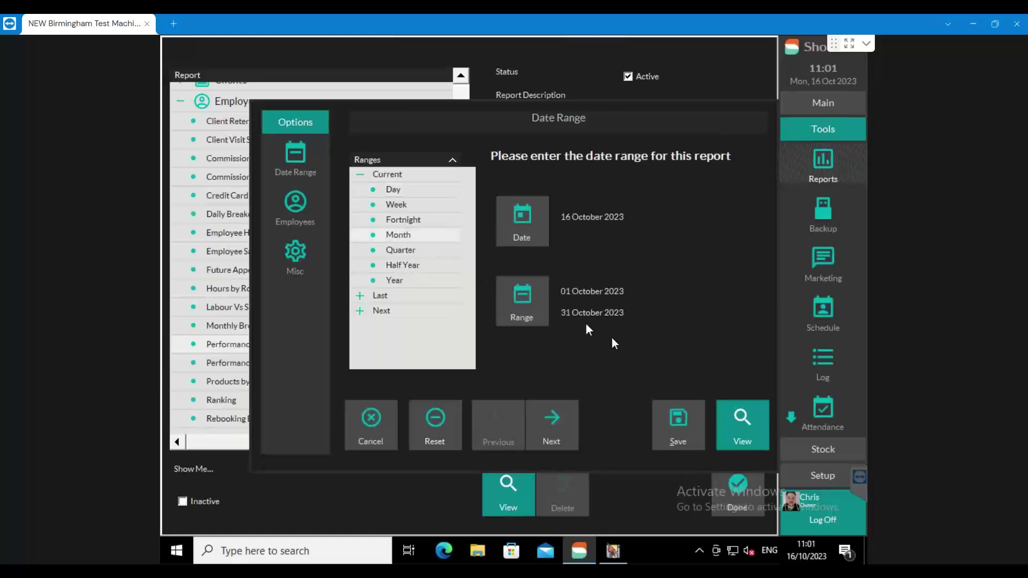
pyautogui.click(742, 422)
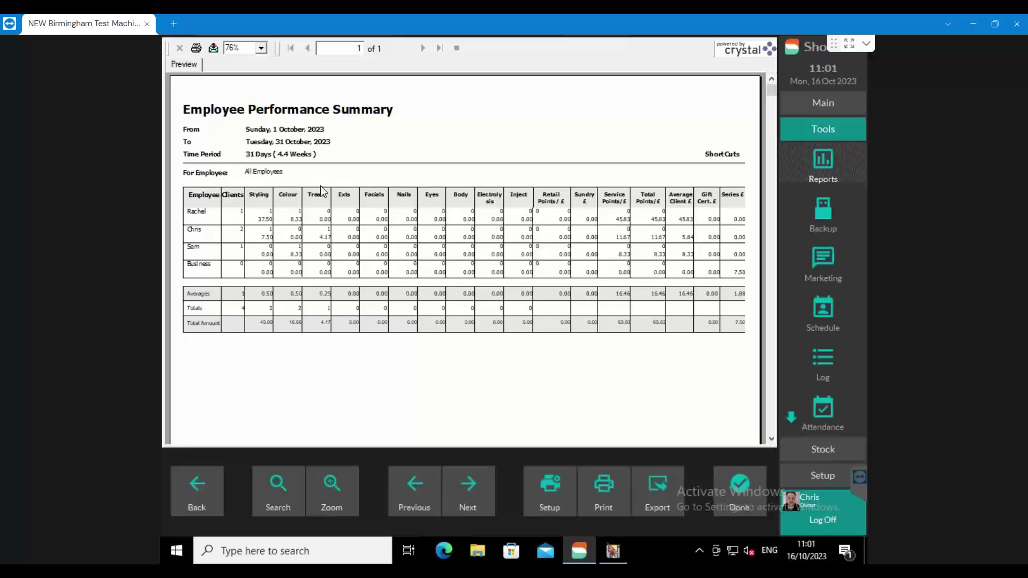
# - Check the service reports category list in the Services setup, and return to the Employee Performance Summary
pyautogui.click(829, 484)
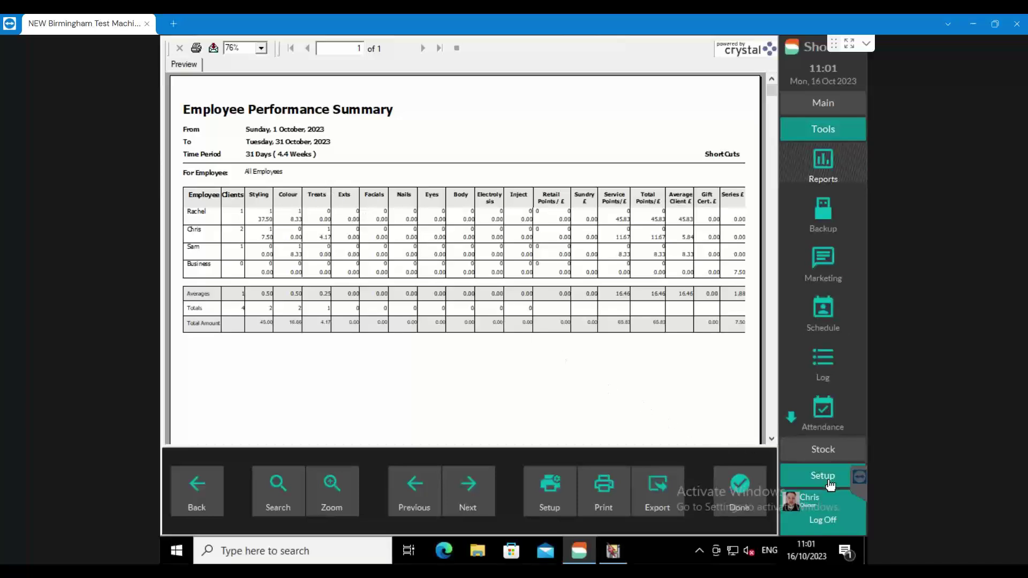
pyautogui.click(831, 410)
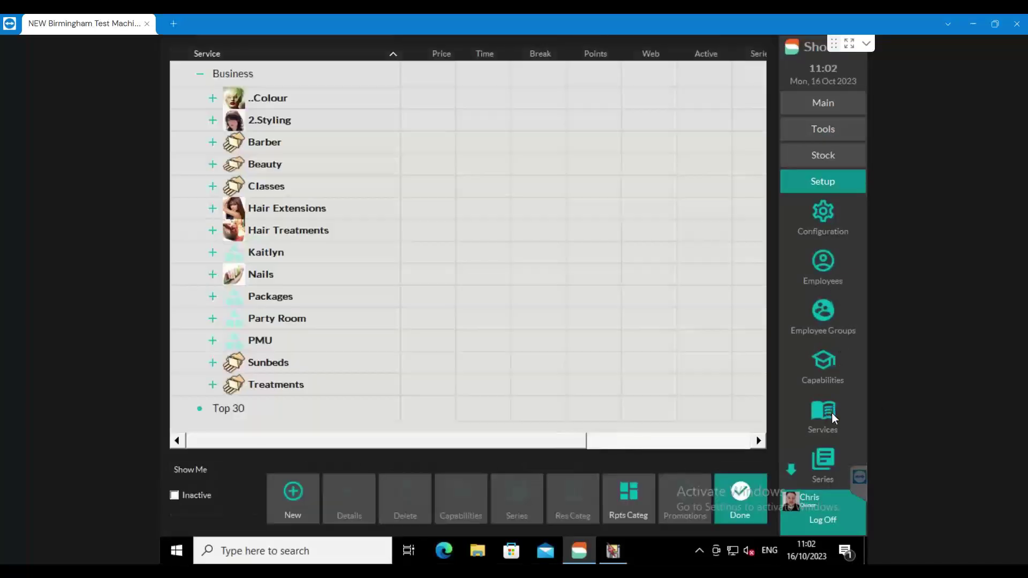
pyautogui.click(630, 495)
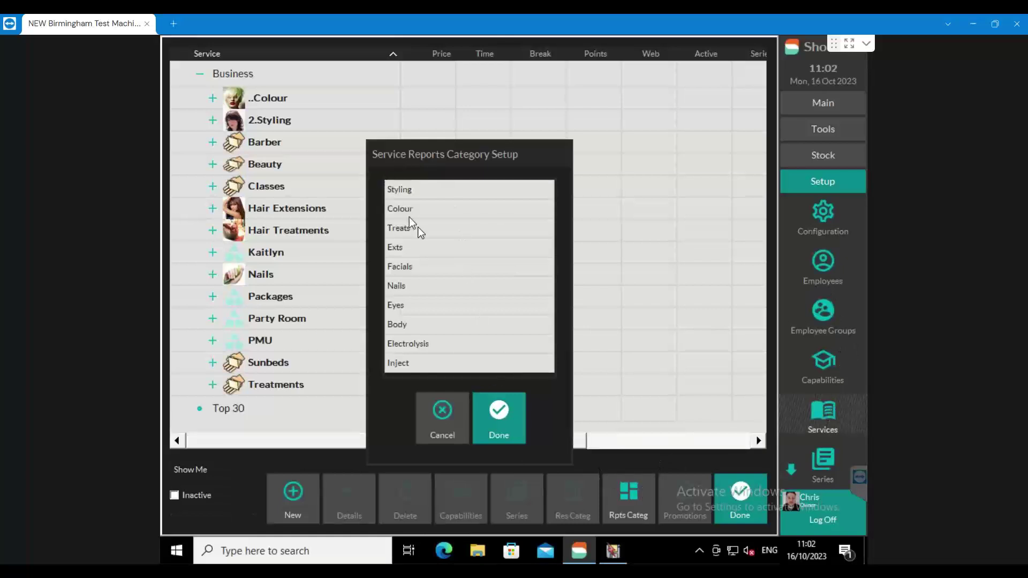
pyautogui.click(508, 423)
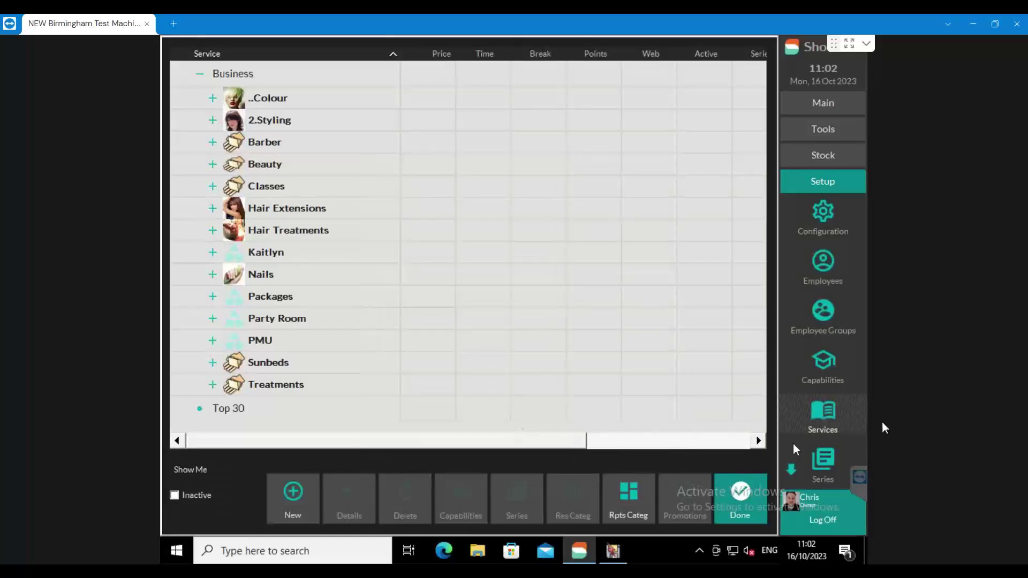
pyautogui.click(835, 140)
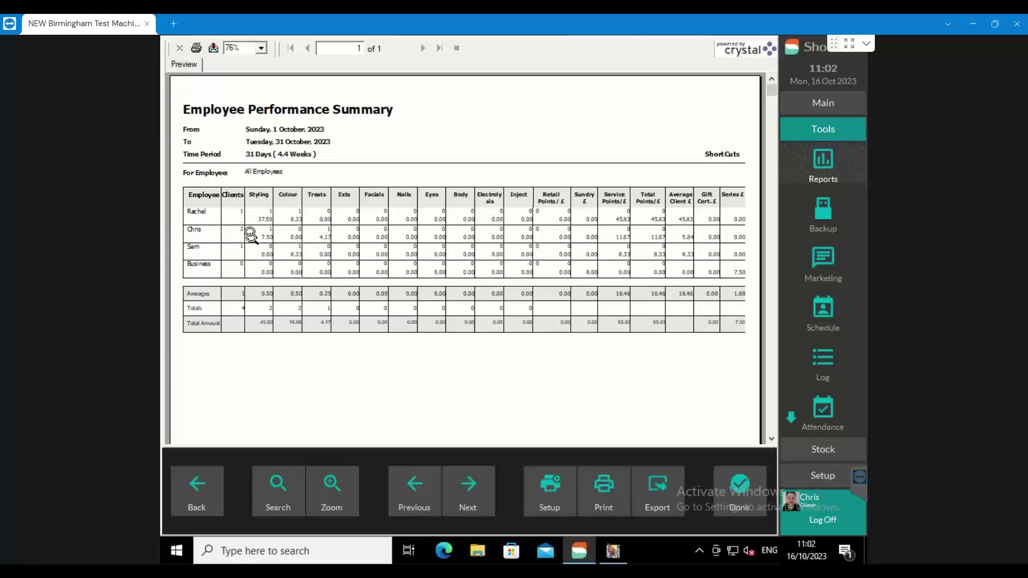
# - Enlarge the Employee Performance Summary to 100%, examine its service and retail figures, and close the report
pyautogui.click(262, 49)
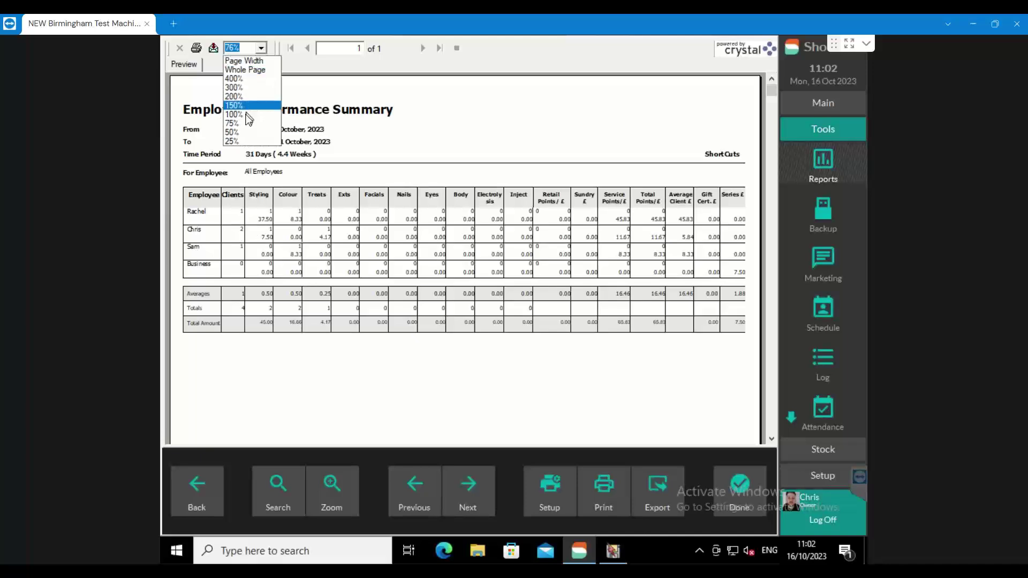
pyautogui.click(245, 109)
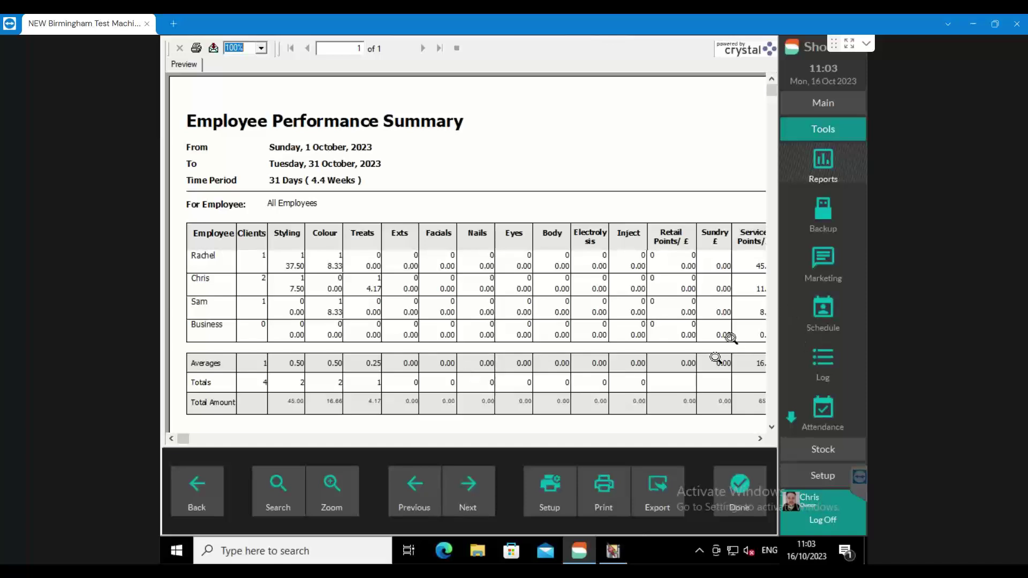
pyautogui.click(760, 439)
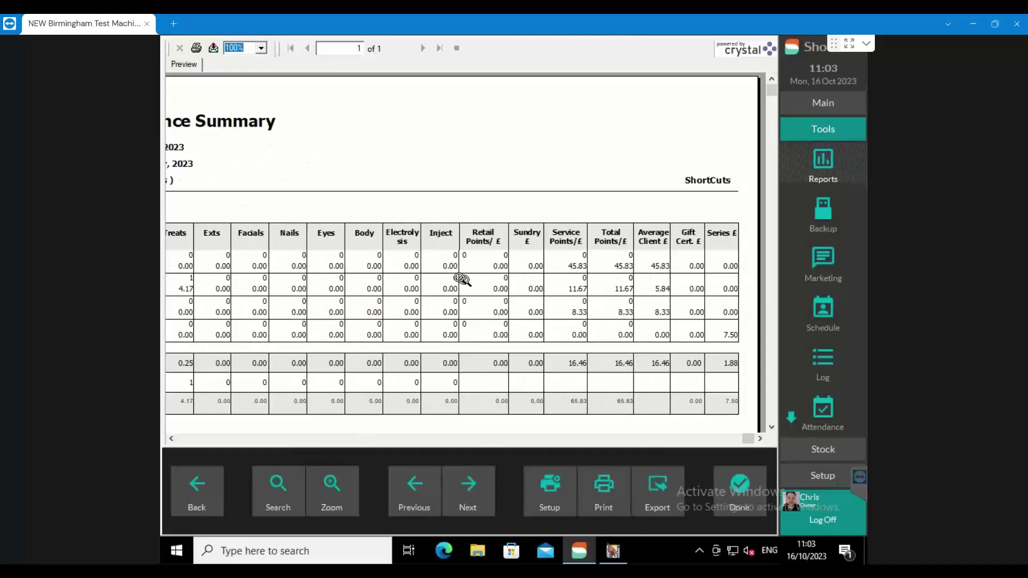
pyautogui.click(578, 271)
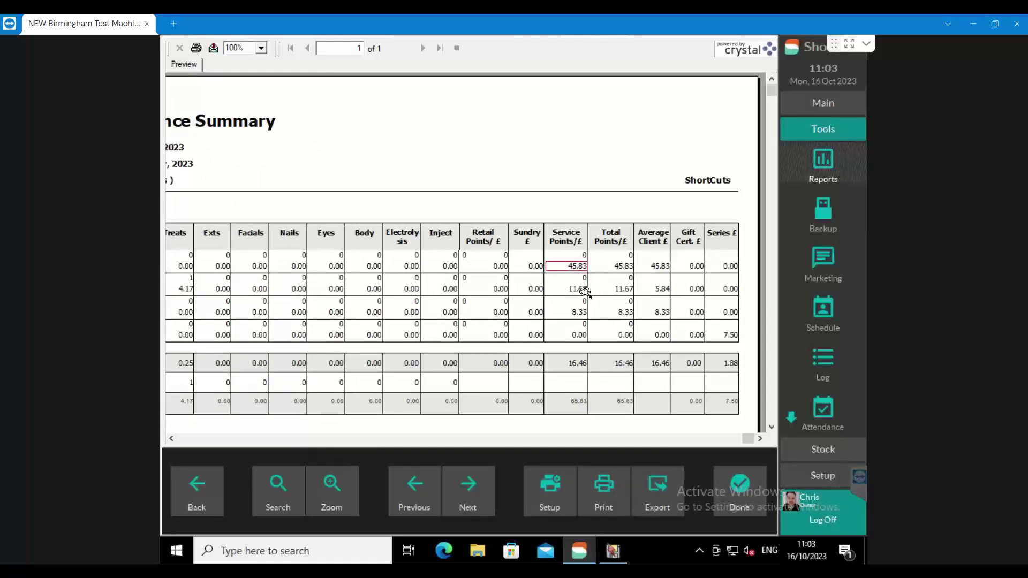
pyautogui.click(502, 267)
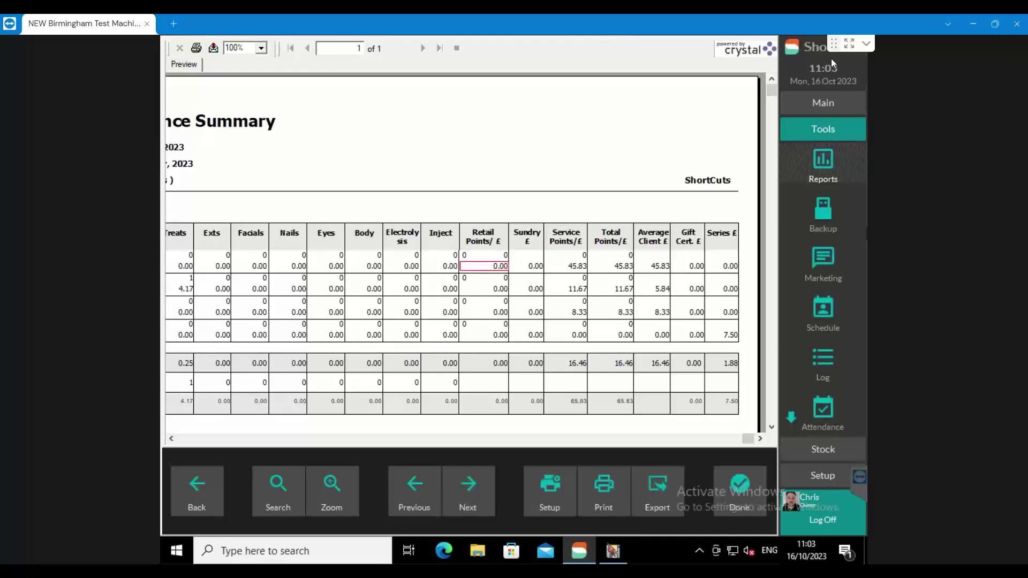
pyautogui.click(727, 485)
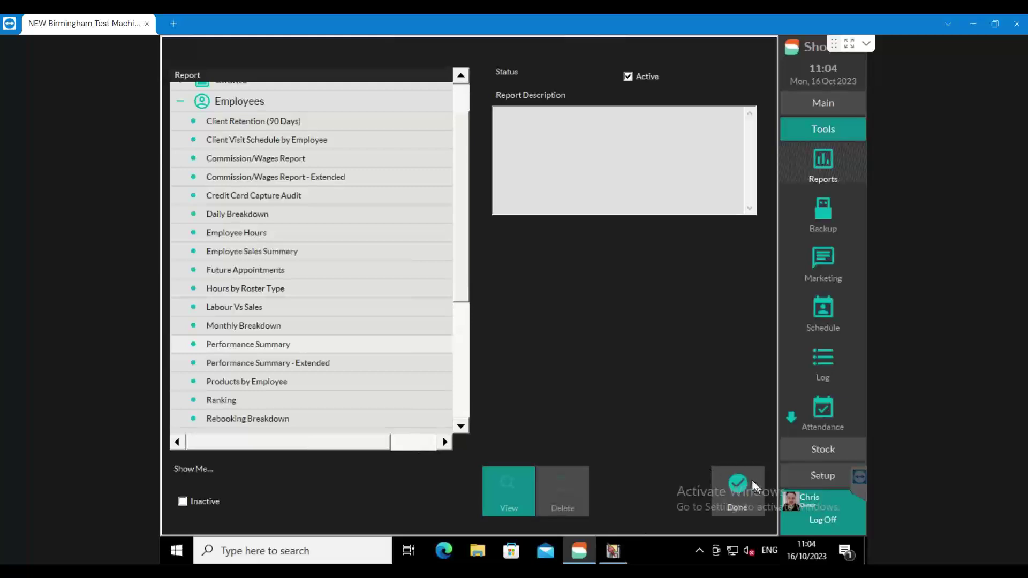
# - View the Client Profile Accuracy report and examine the completion chart and table for each client data field
pyautogui.click(181, 101)
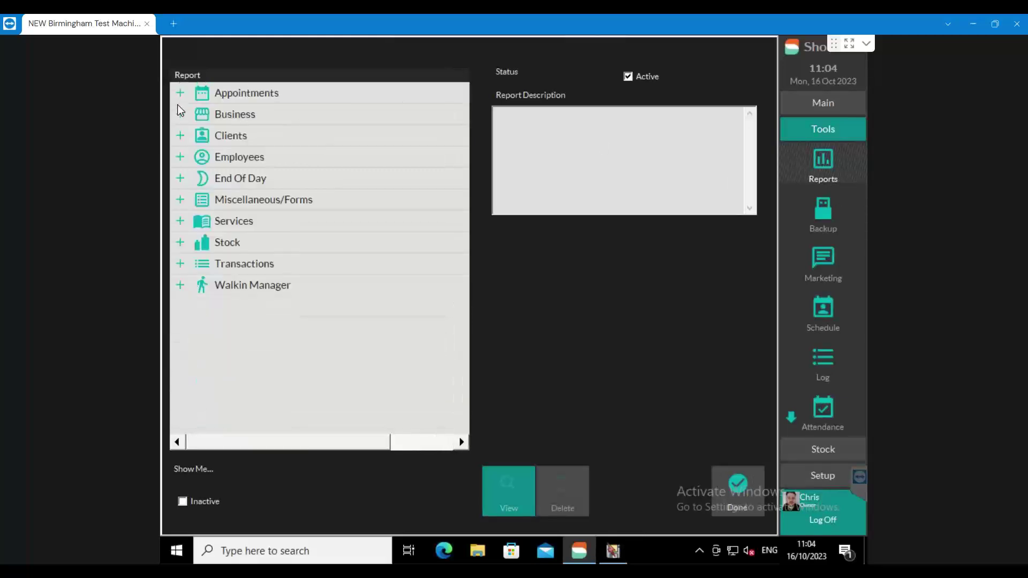
pyautogui.click(180, 136)
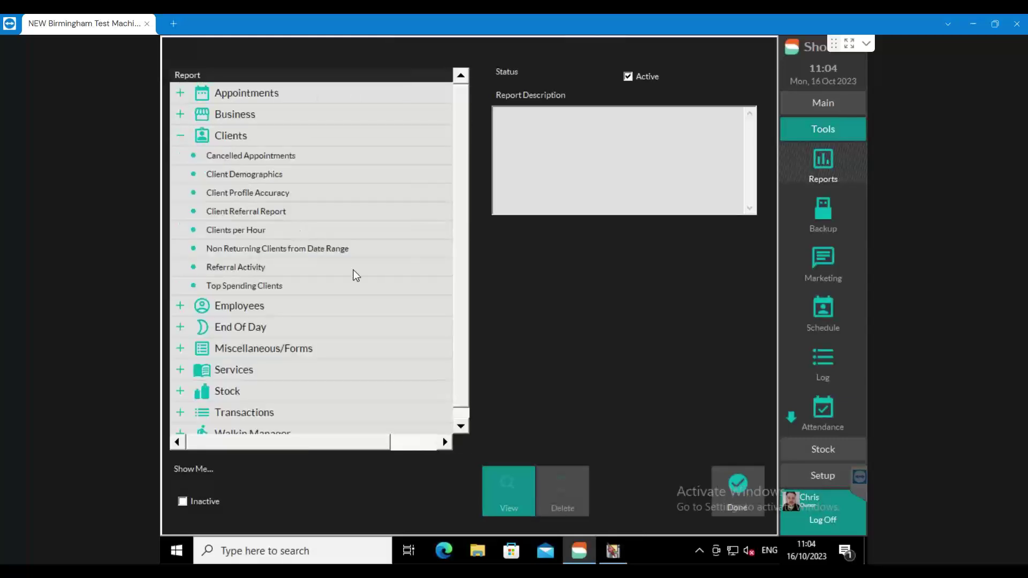
pyautogui.click(271, 193)
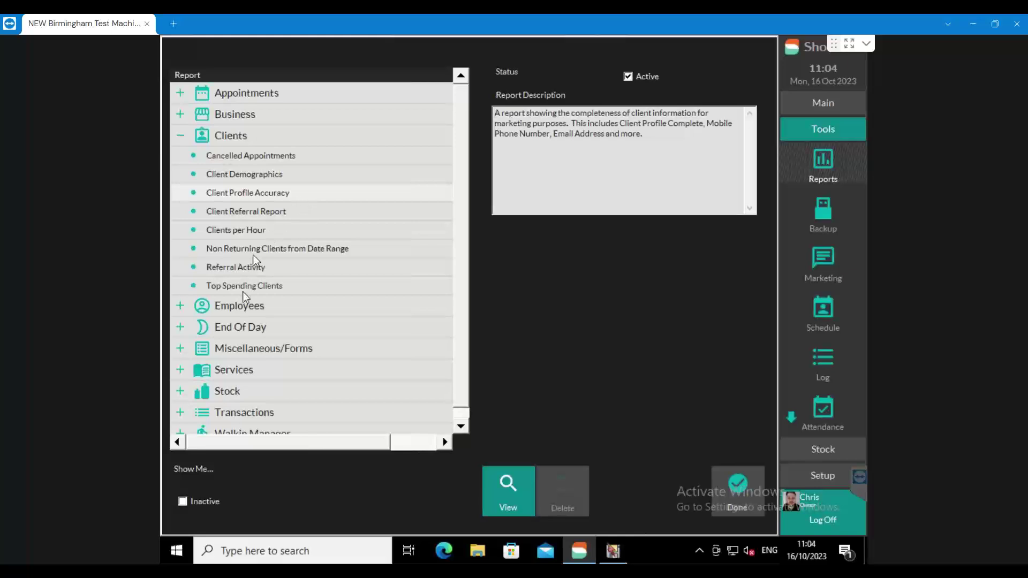
pyautogui.click(502, 487)
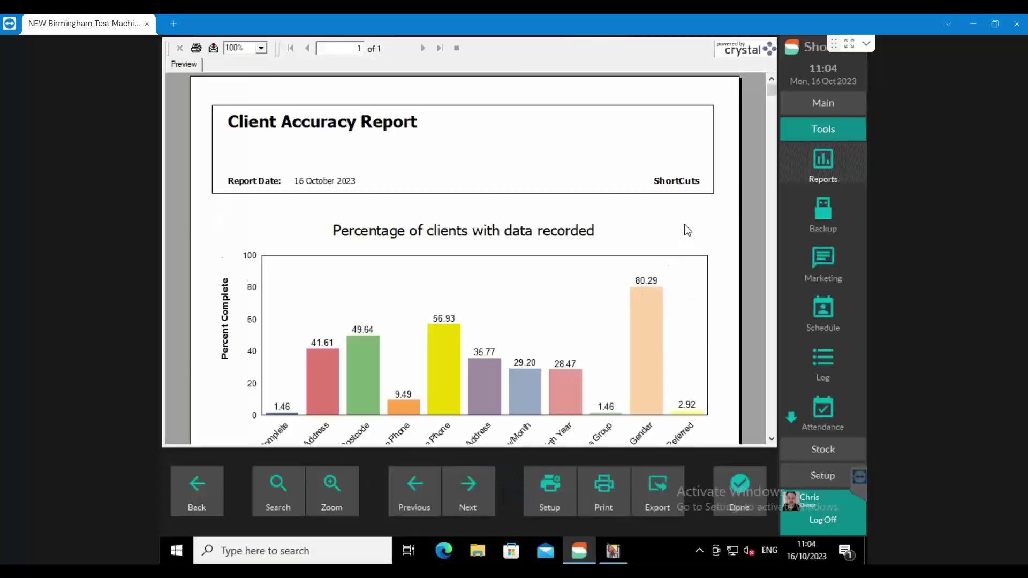
pyautogui.scroll(-2, 686, 225)
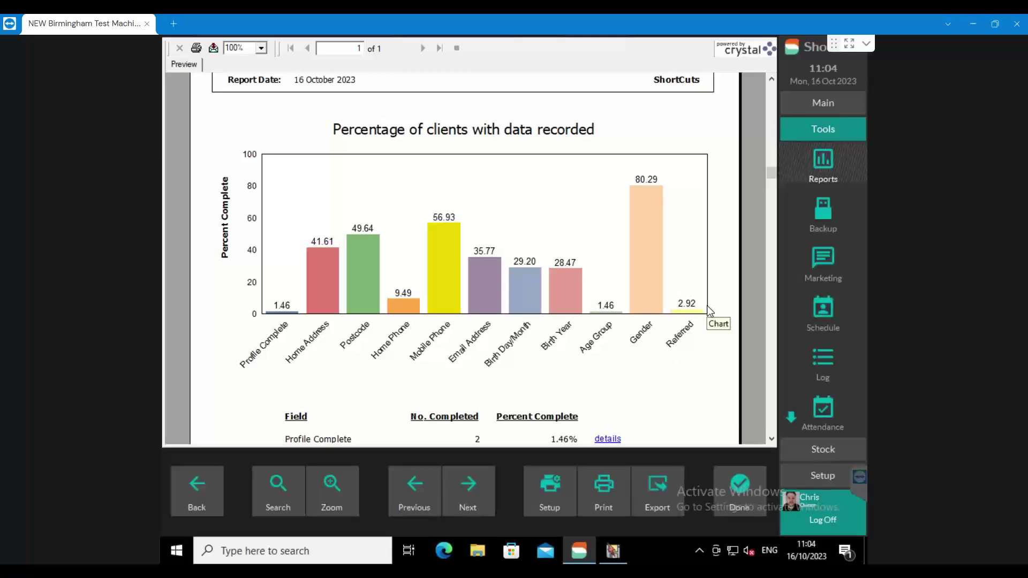
pyautogui.scroll(-5, 716, 236)
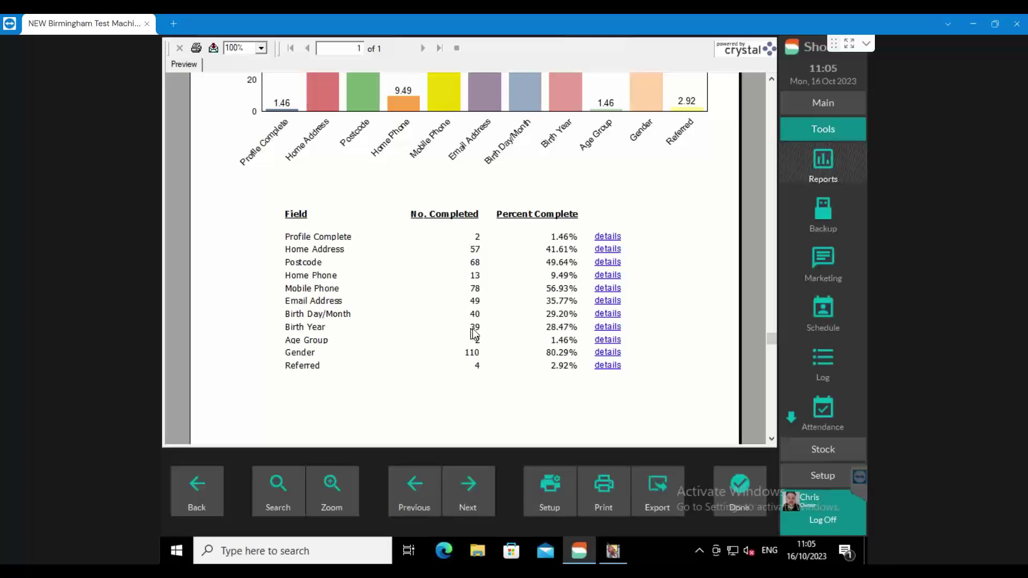
# - Open the details of clients with no email address specified, review the list, and leave the reports
pyautogui.click(606, 306)
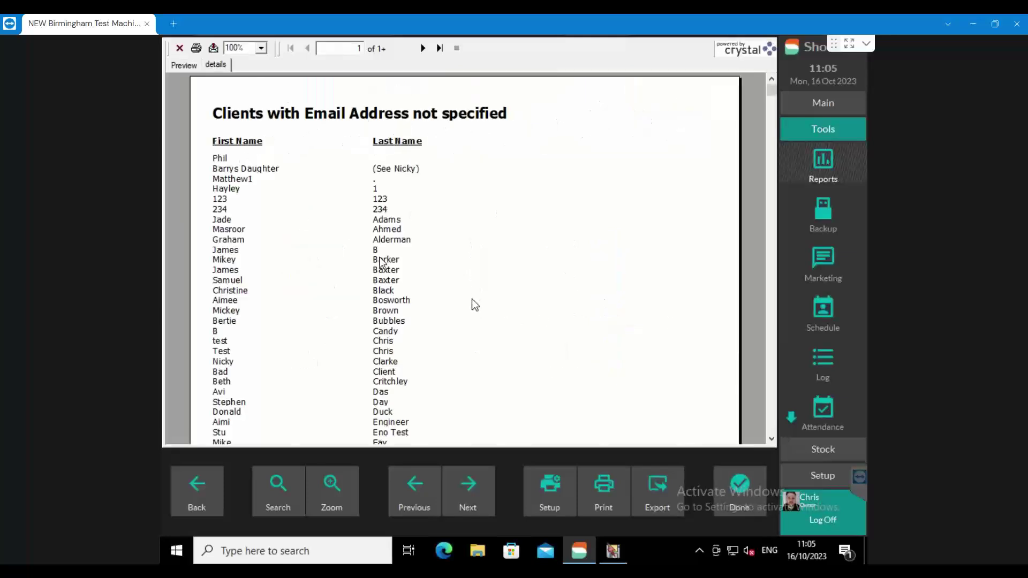
pyautogui.moveTo(353, 118); pyautogui.dragTo(494, 127)
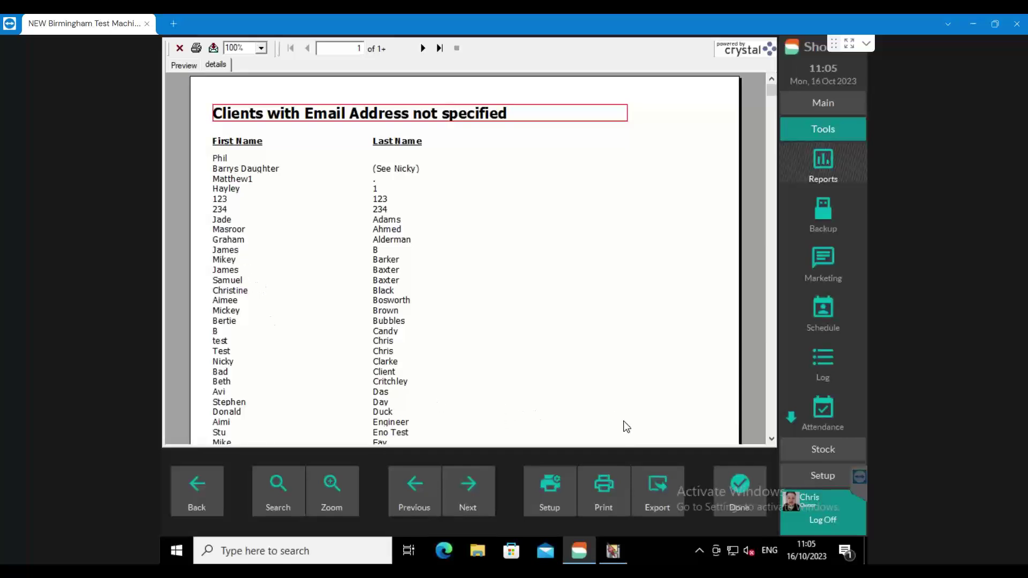
pyautogui.click(735, 484)
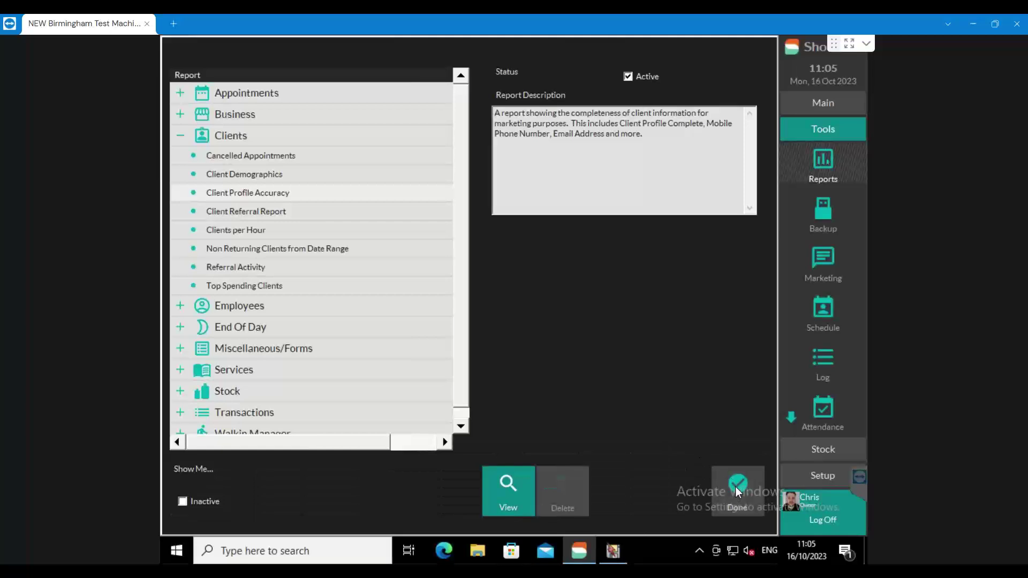
pyautogui.click(739, 491)
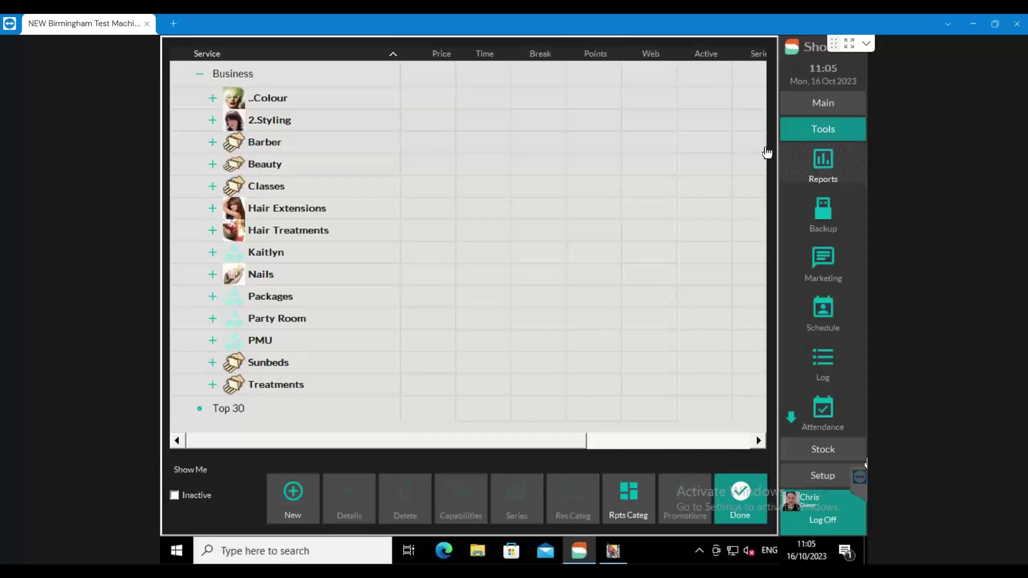
# - Run the Value of Future Appointments report for the date range 16 October 2023 to 20 October 2023
pyautogui.click(824, 164)
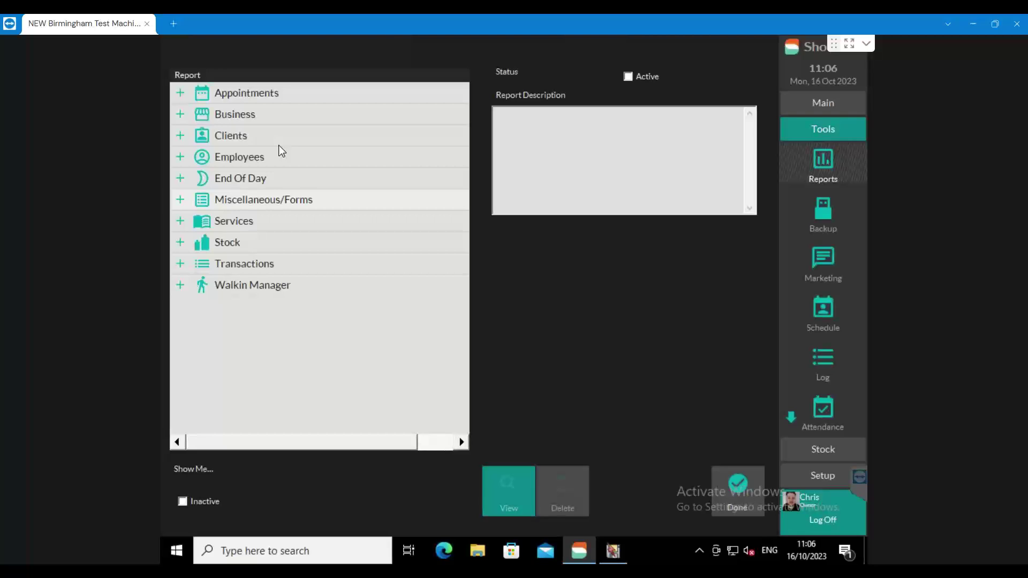
pyautogui.click(181, 114)
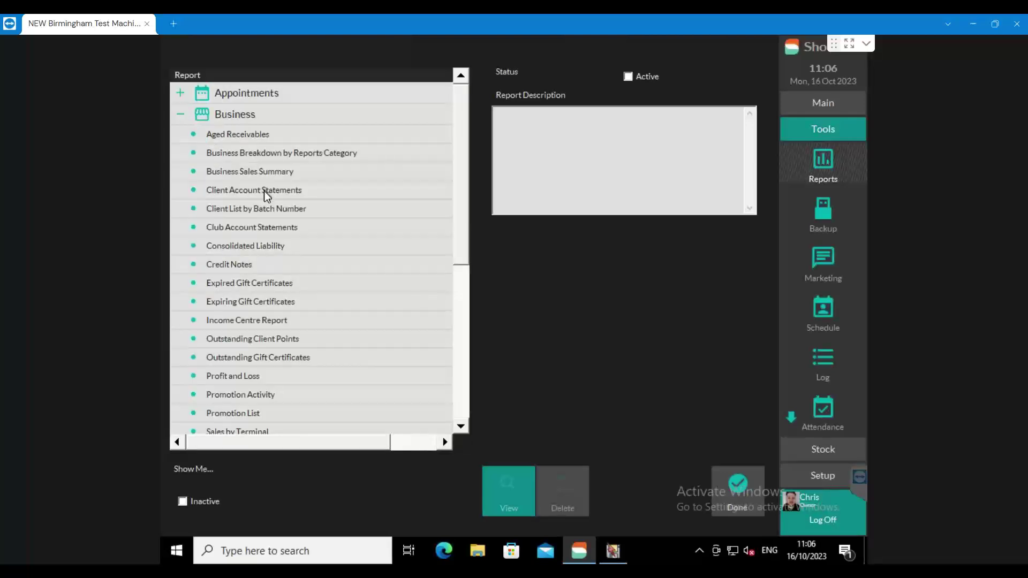
pyautogui.scroll(-2, 264, 191)
pyautogui.scroll(6, 265, 192)
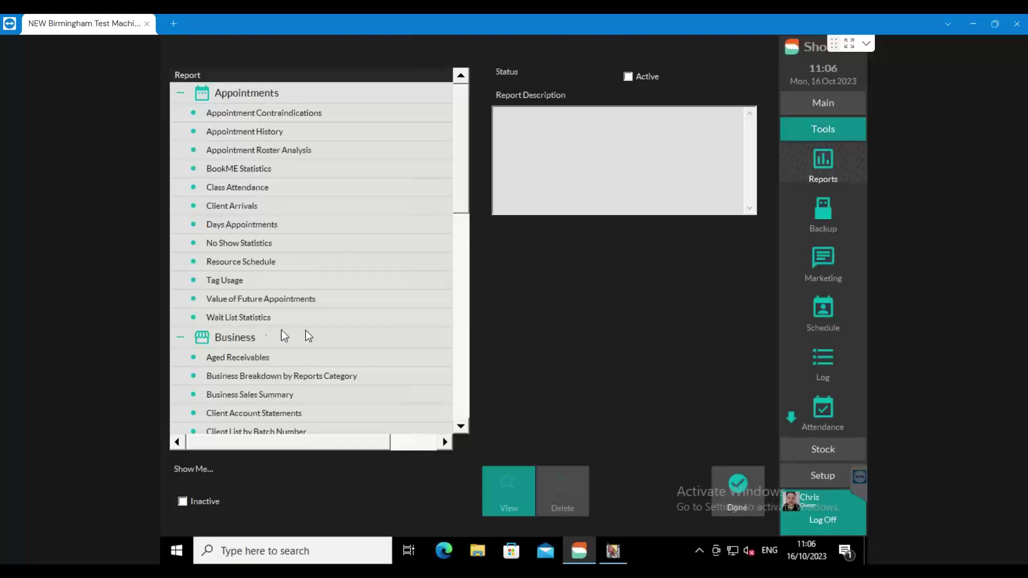
pyautogui.click(320, 298)
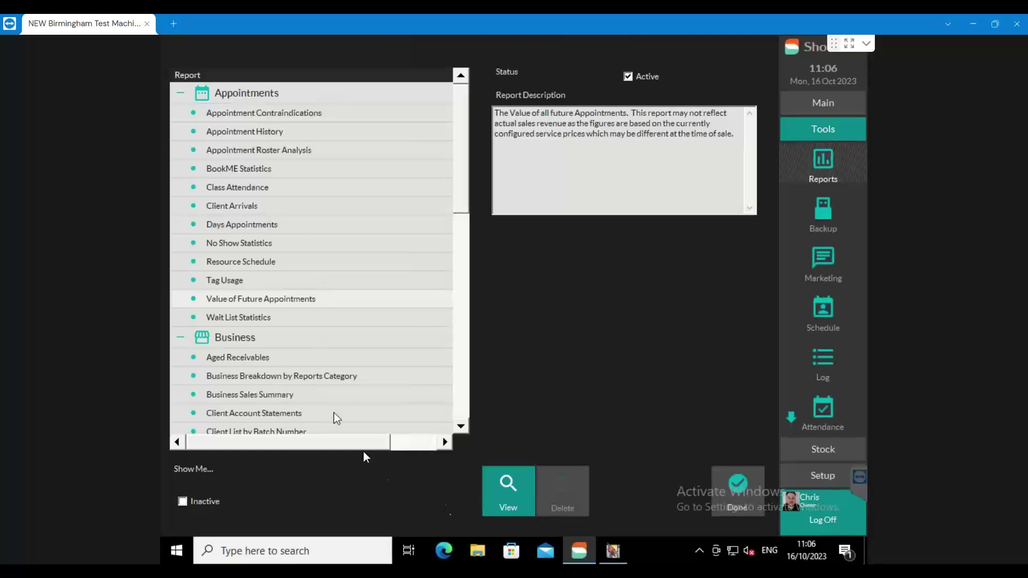
pyautogui.click(522, 484)
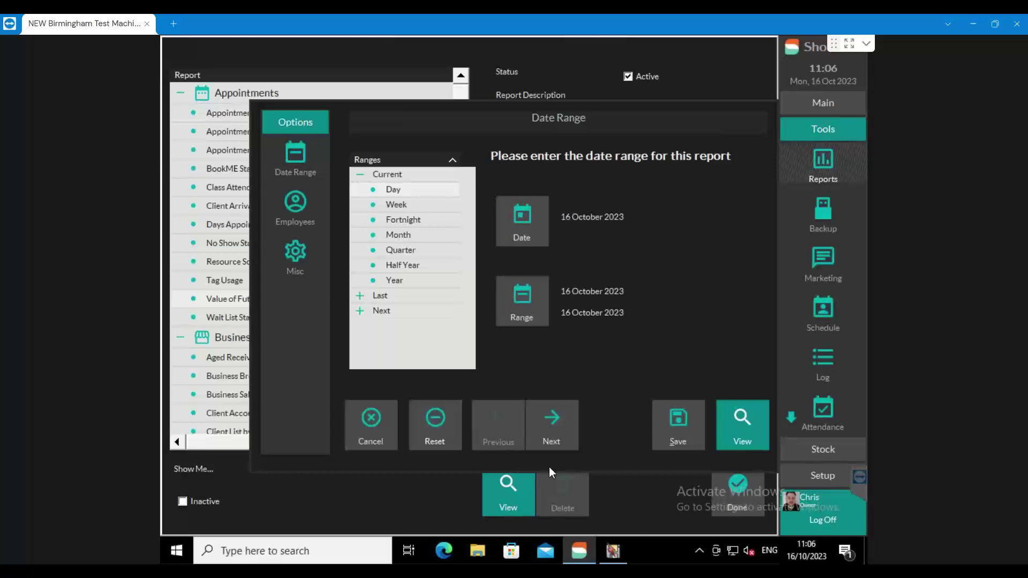
pyautogui.click(520, 301)
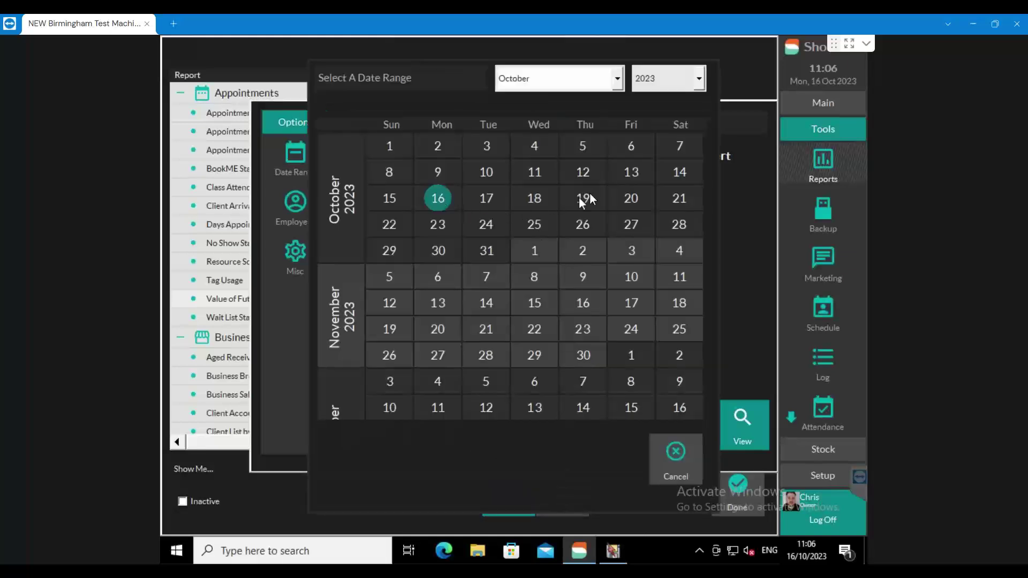
pyautogui.click(637, 194)
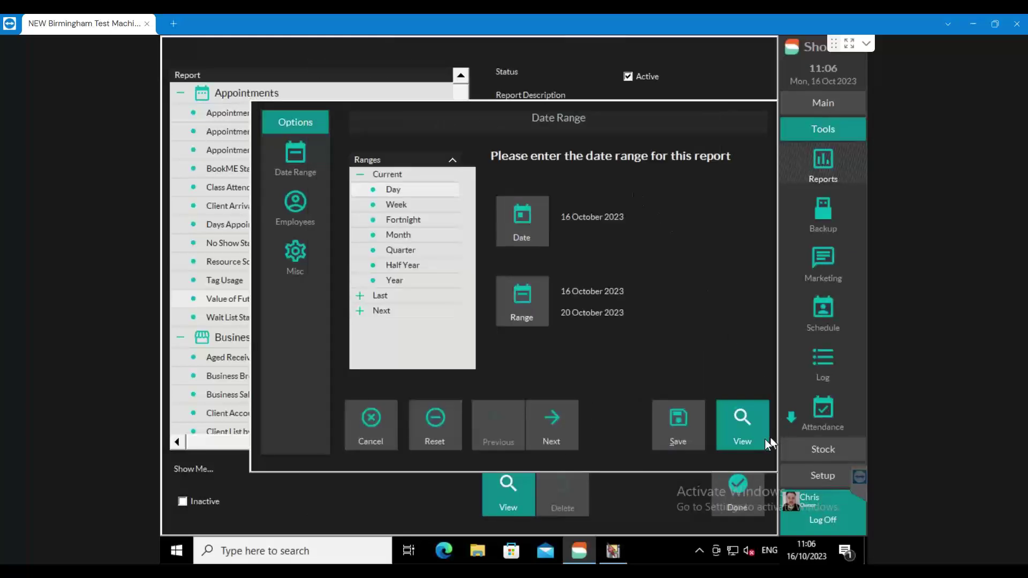
pyautogui.click(741, 425)
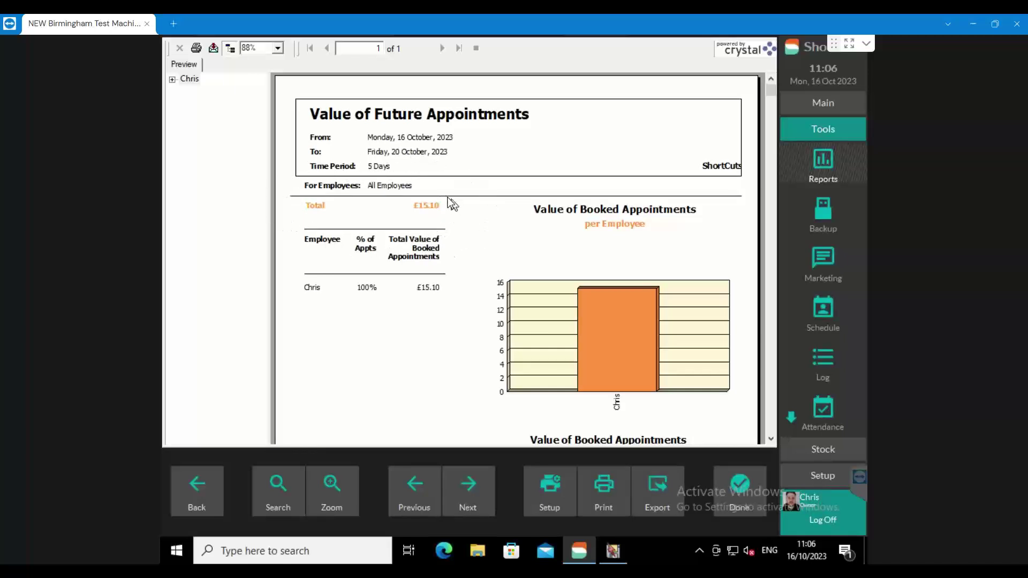
# - Examine the total value of booked appointments and the employee's appointment percentage and value, and close the report
pyautogui.click(434, 203)
pyautogui.click(310, 289)
pyautogui.click(366, 289)
pyautogui.click(429, 288)
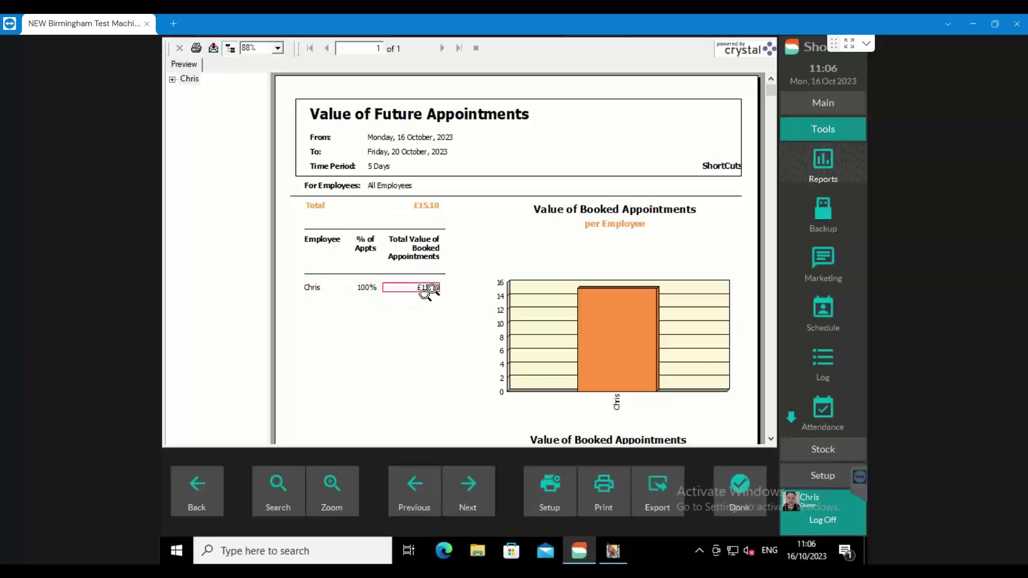
pyautogui.click(310, 289)
pyautogui.click(417, 206)
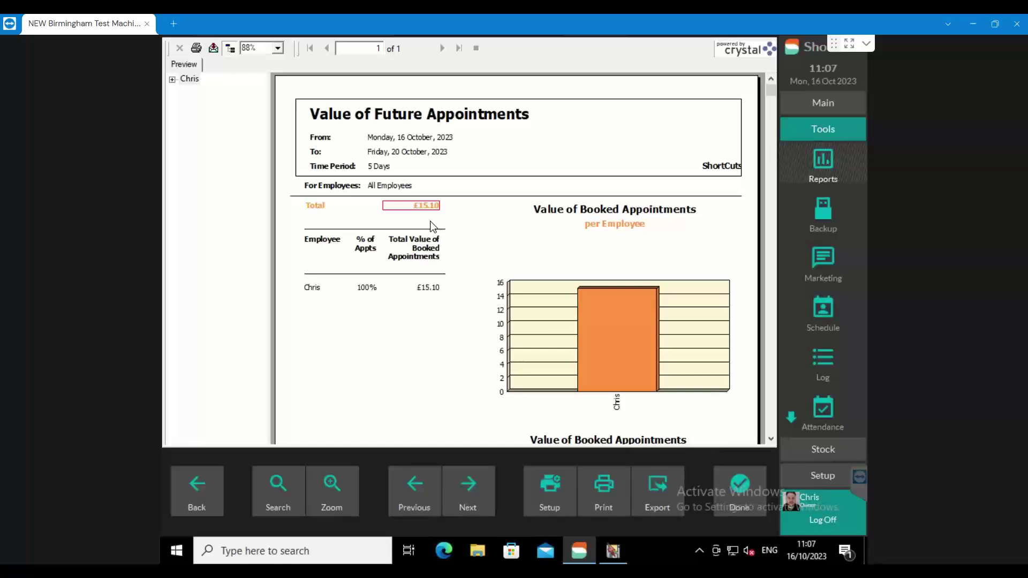
pyautogui.click(313, 288)
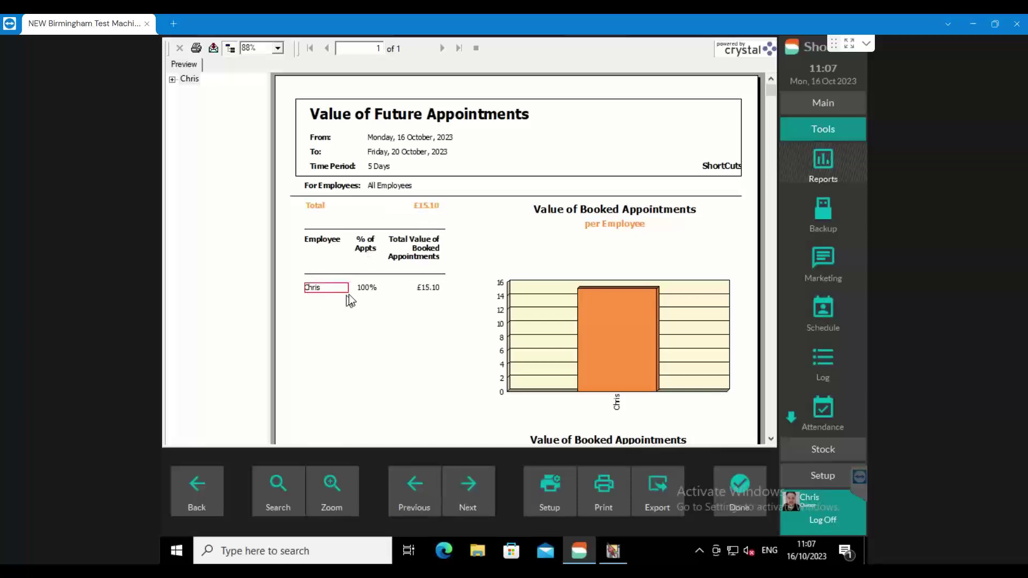
pyautogui.click(371, 289)
pyautogui.click(738, 486)
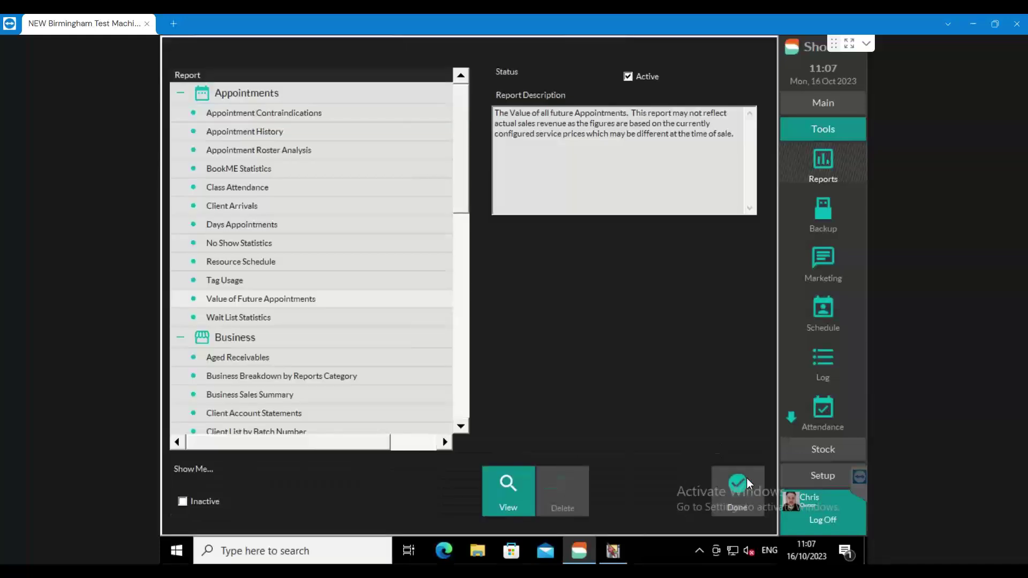
# - Leave the reports for the appointment book, and switch to the presentation's closing contact slide
pyautogui.click(746, 479)
pyautogui.click(746, 496)
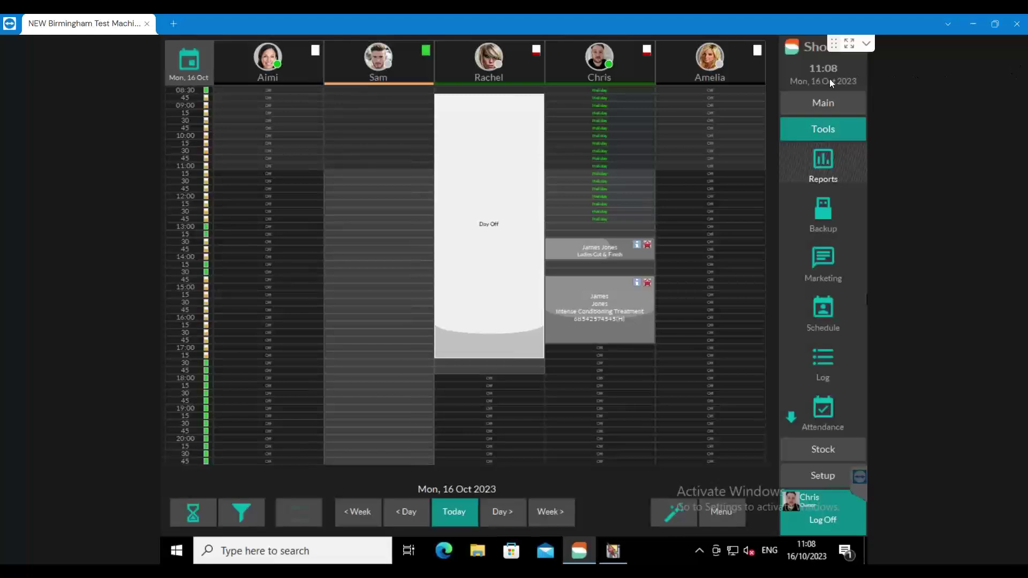
pyautogui.hotkey('alt', 'Tab')
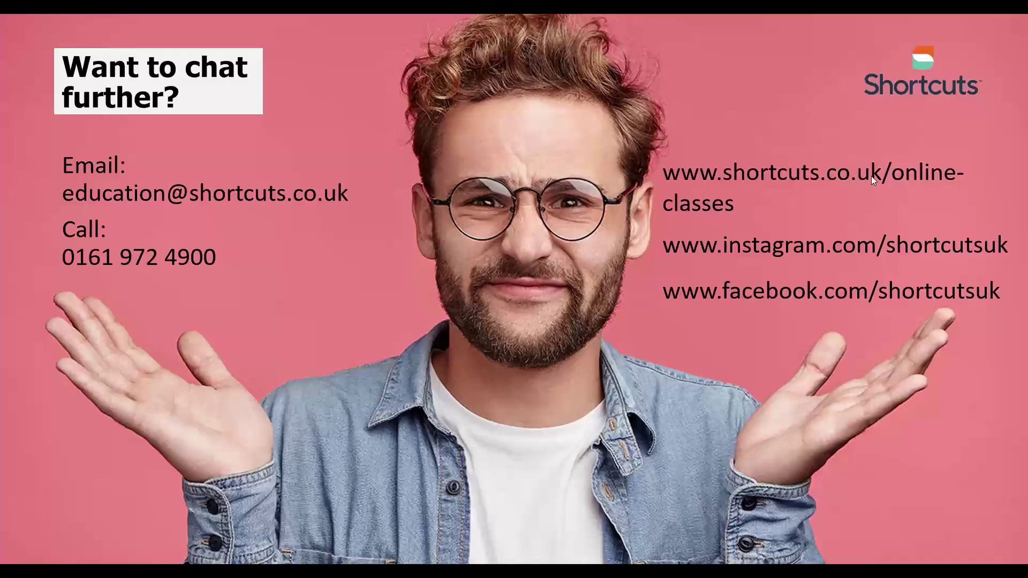